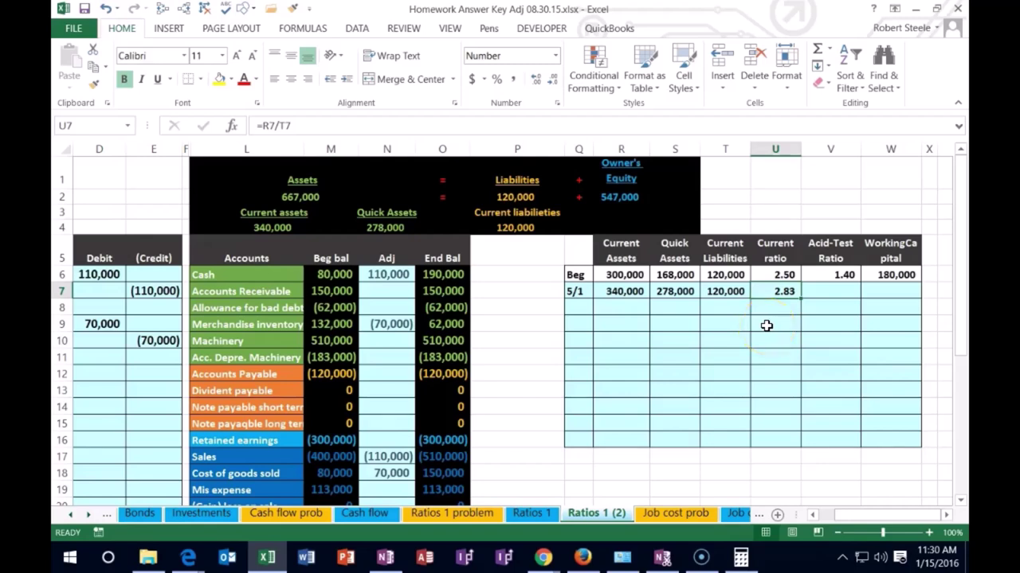
Calculate the 5/1 acid-test ratio in the Windows Calculator by dividing 278,000 by 120,000
{"action": "key", "text": "Right"}
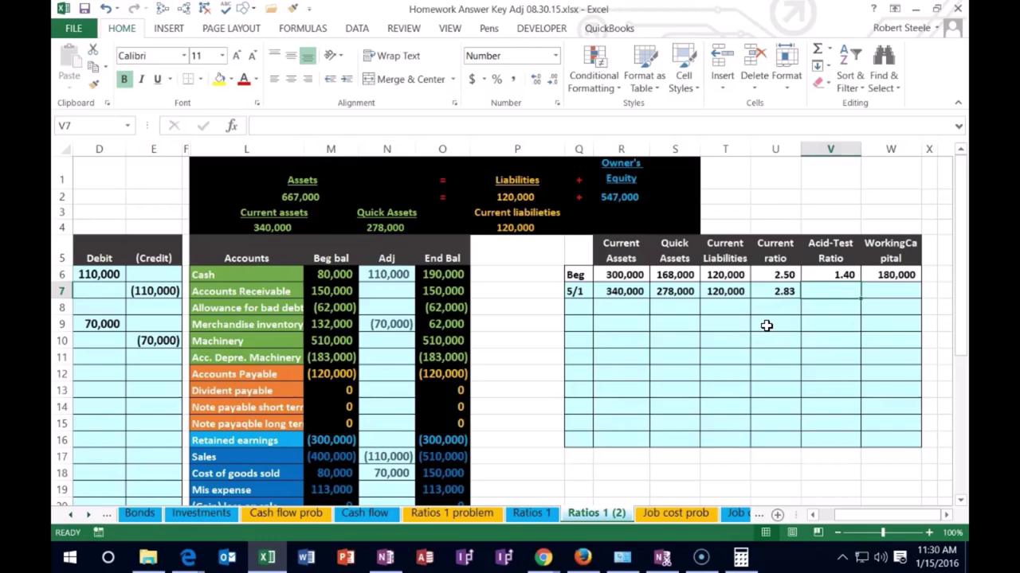
{"action": "key", "text": "XF86Calculator"}
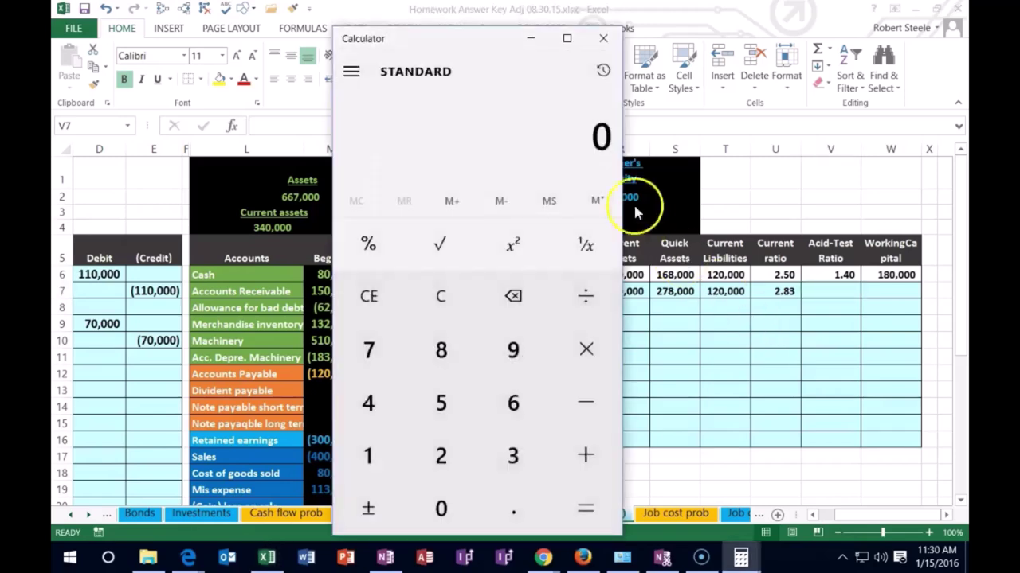
{"action": "left_click_drag", "start_coordinate": [478, 39], "coordinate": [364, 39]}
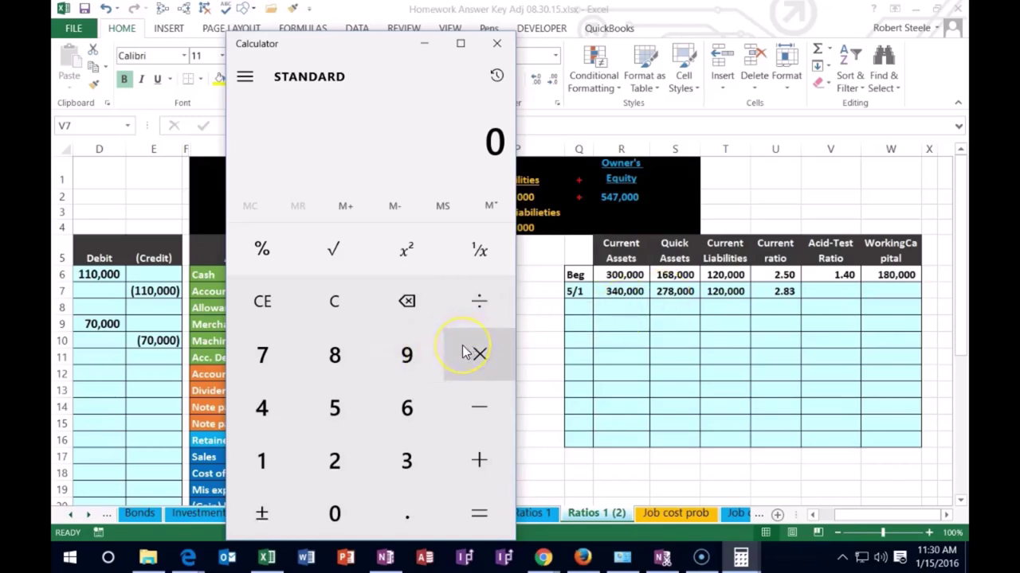
{"action": "type", "text": "2780000"}
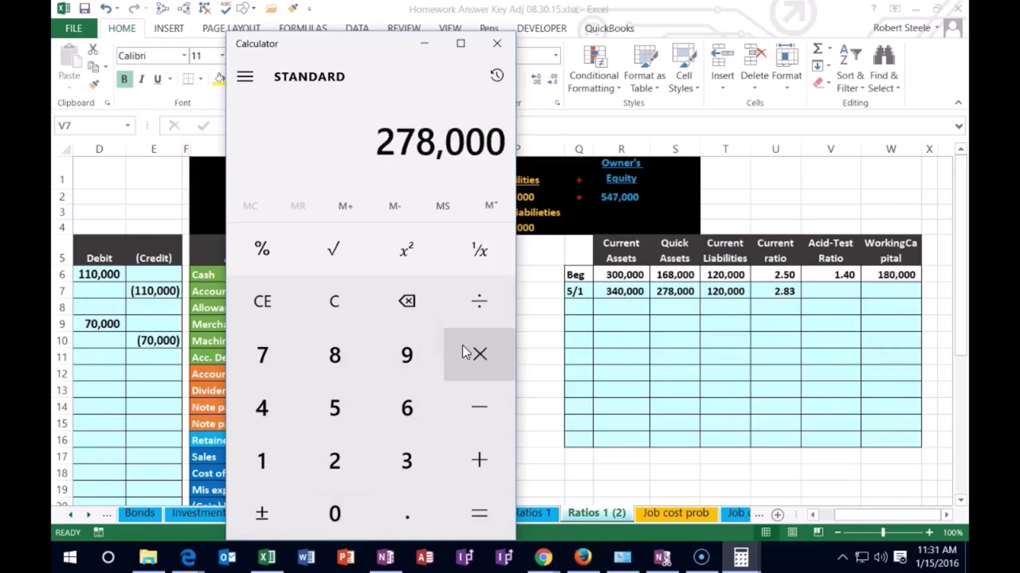
{"action": "key", "text": "slash"}
{"action": "type", "text": "120000"}
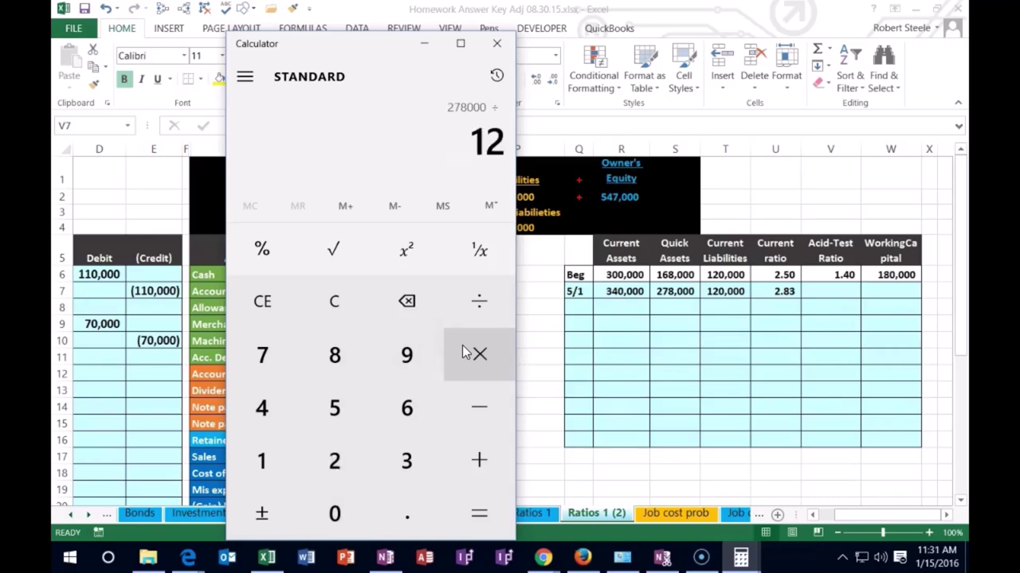
{"action": "key", "text": "Return"}
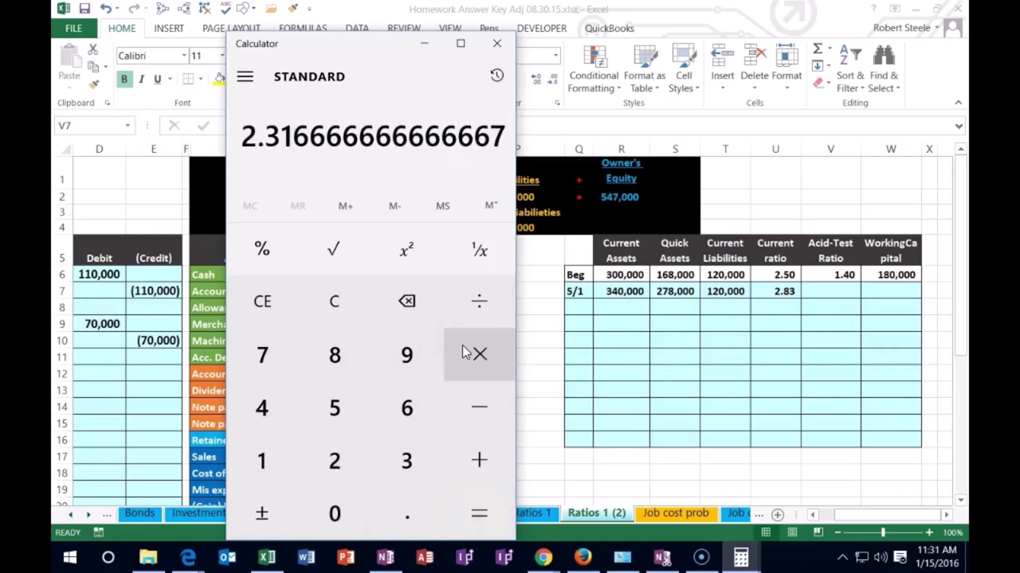
Back in the Excel sheet, enter the 5/1 acid-test ratio in V7 as quick assets divided by current liabilities, =S7/T7
{"action": "left_click", "coordinate": [804, 340]}
{"action": "left_click", "coordinate": [824, 301]}
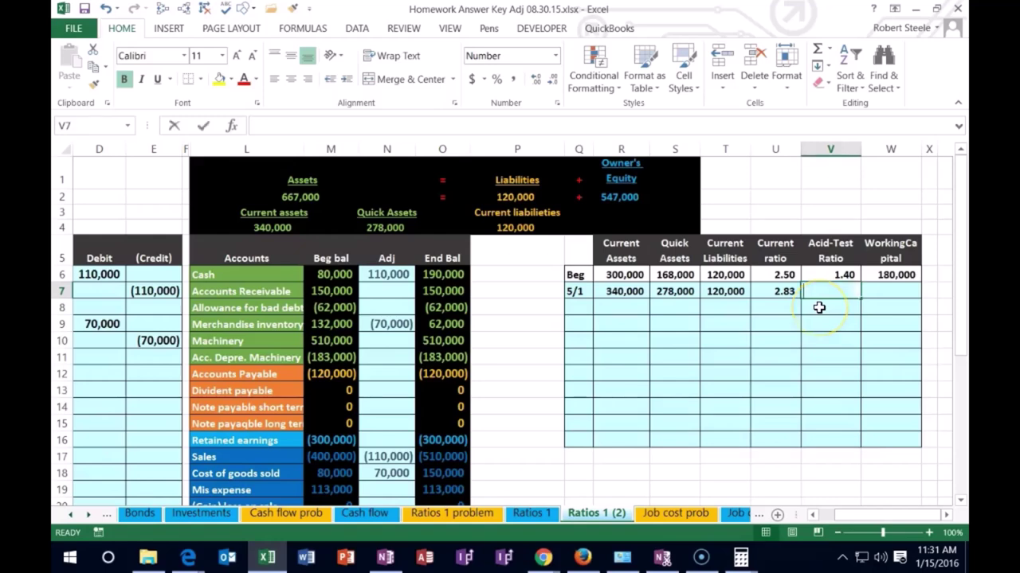
{"action": "type", "text": "="}
{"action": "left_click", "coordinate": [686, 292]}
{"action": "type", "text": "/"}
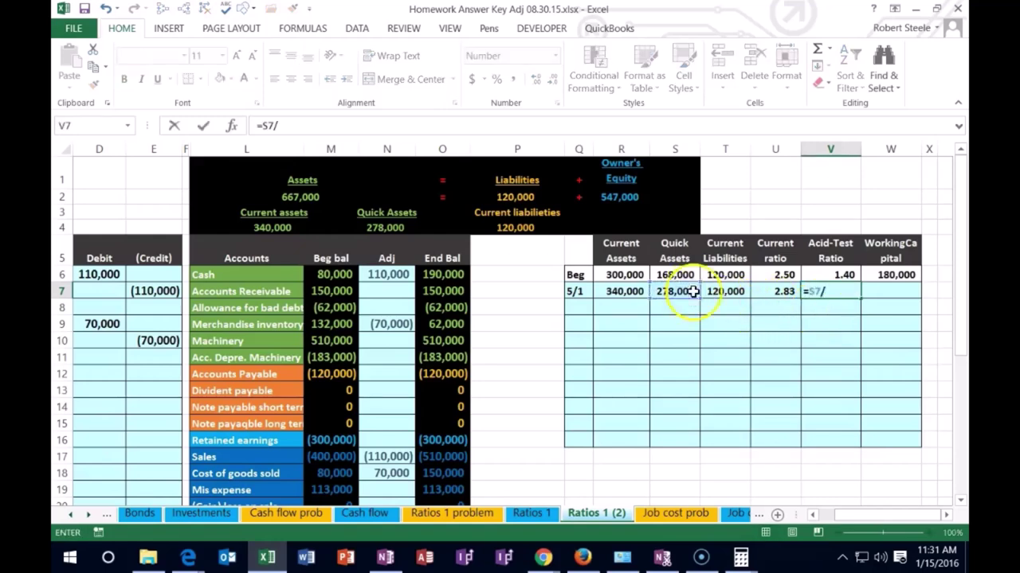
{"action": "left_click", "coordinate": [731, 293]}
{"action": "key", "text": "Return"}
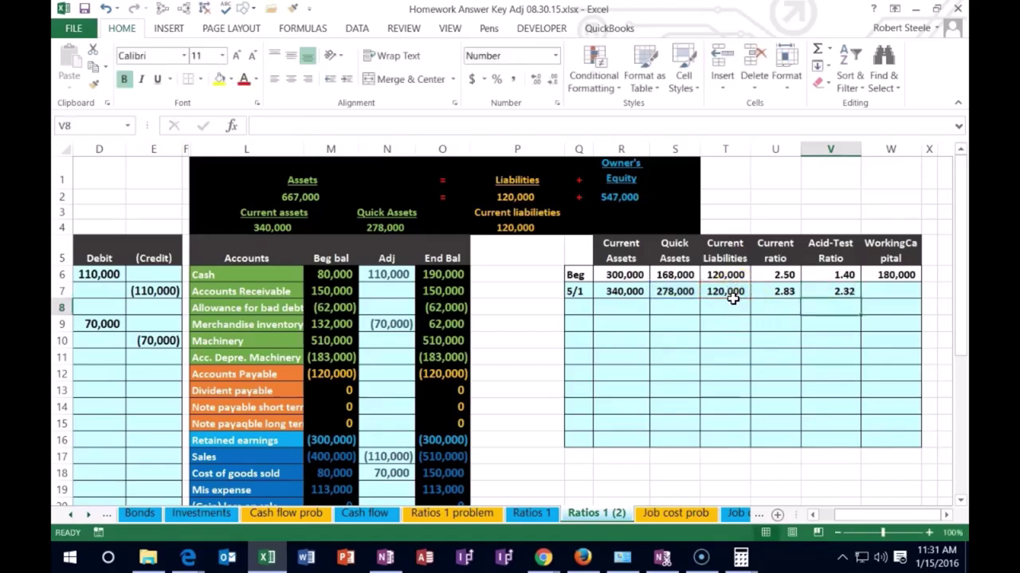
{"action": "left_click", "coordinate": [830, 318]}
{"action": "left_click", "coordinate": [811, 313]}
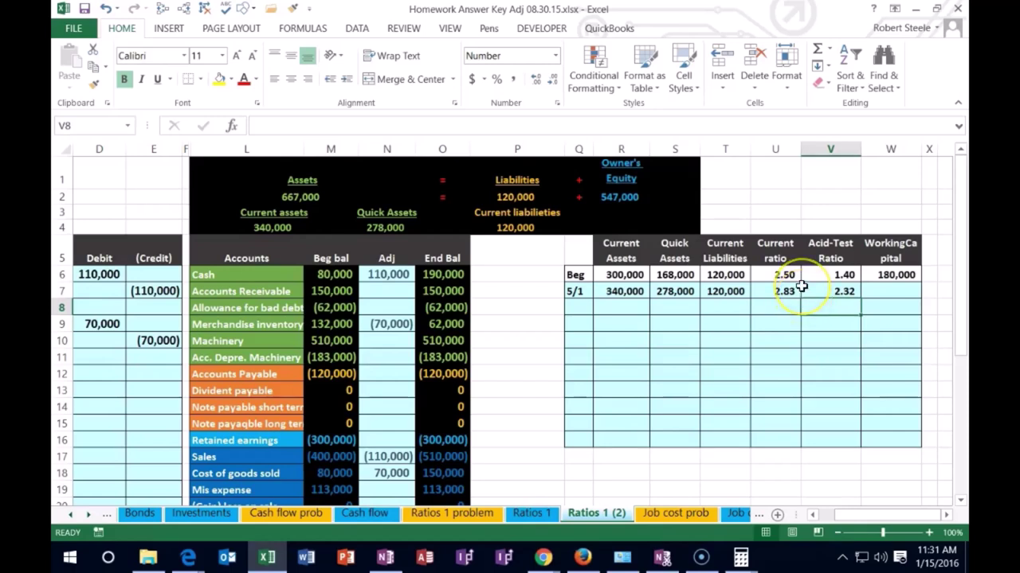
Enter the 5/1 working capital in W7 as current assets minus current liabilities, =R7-T7
{"action": "left_click", "coordinate": [868, 292]}
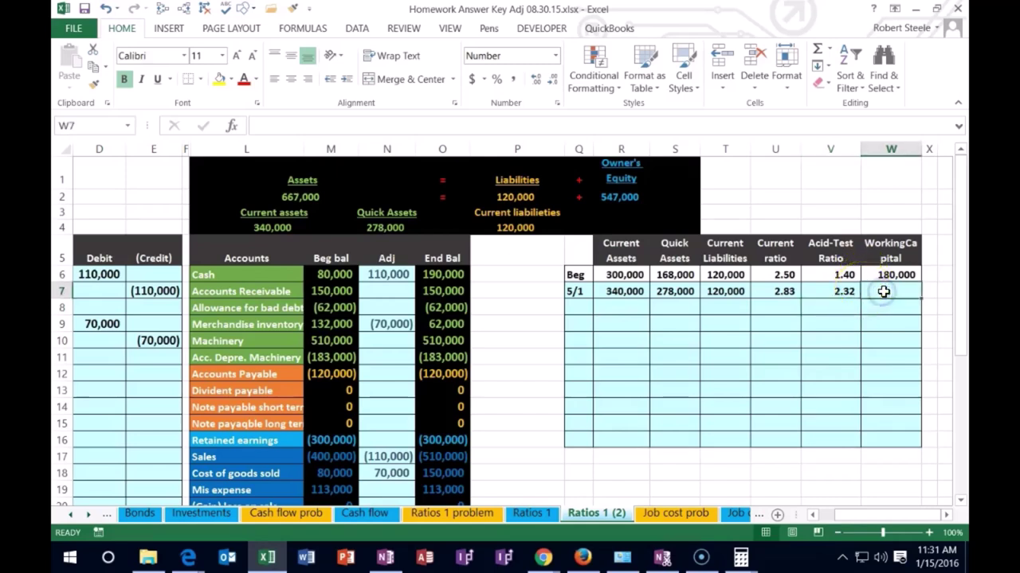
{"action": "type", "text": "="}
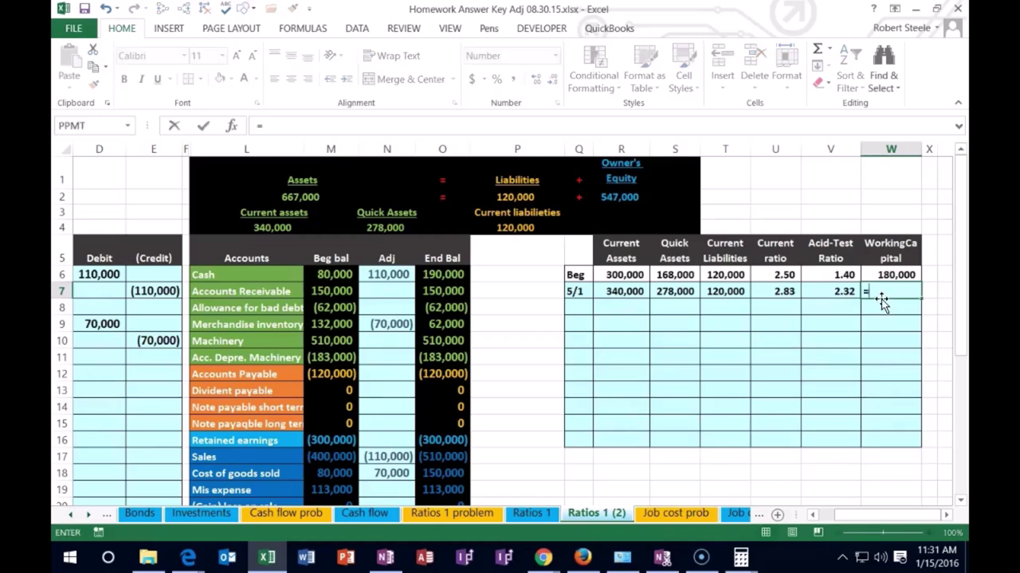
{"action": "left_click", "coordinate": [621, 293]}
{"action": "type", "text": "-"}
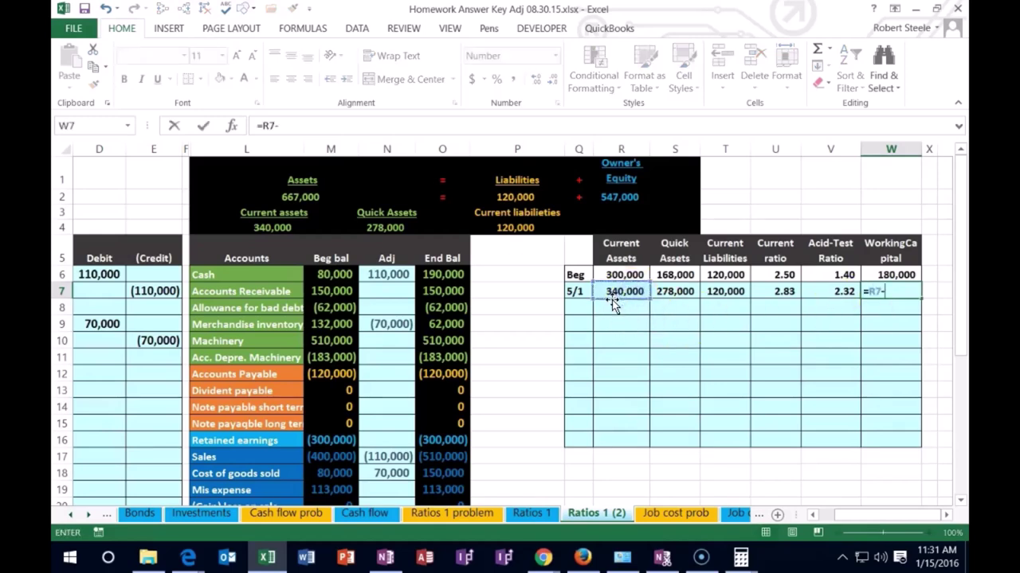
{"action": "left_click", "coordinate": [721, 294]}
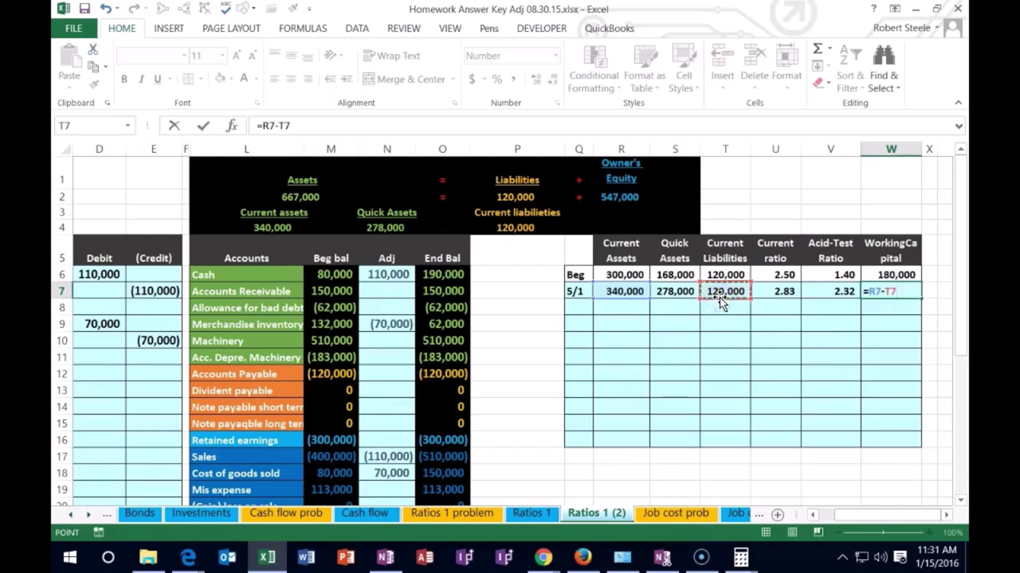
{"action": "key", "text": "Return"}
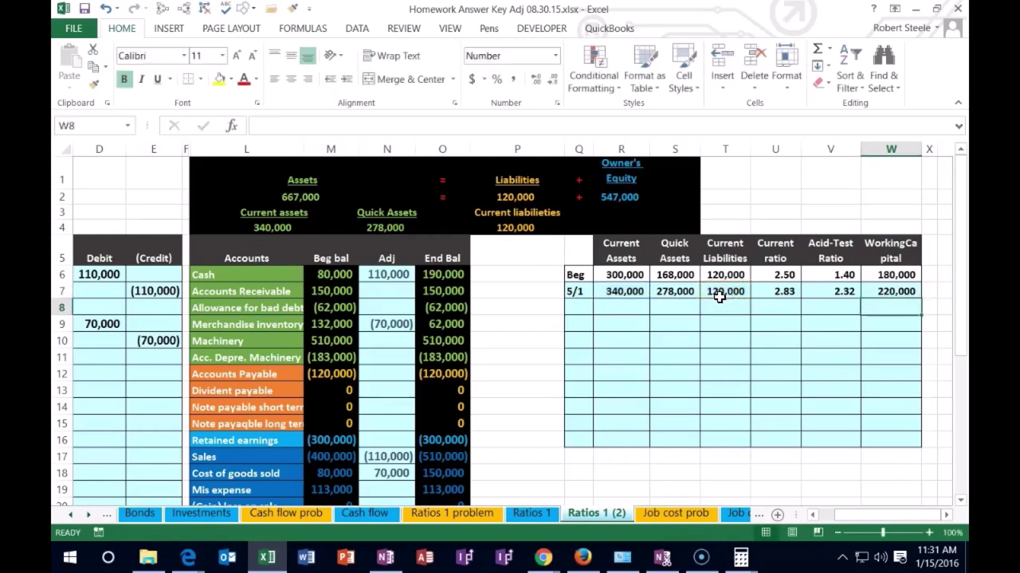
Start the next journal entry by entering the date 5/4 in B12, below the 5/1 entries
{"action": "key", "text": "Left"}
{"action": "key", "text": "Left"}
{"action": "key", "text": "Left"}
{"action": "key", "text": "Left"}
{"action": "key", "text": "Left"}
{"action": "key", "text": "Up"}
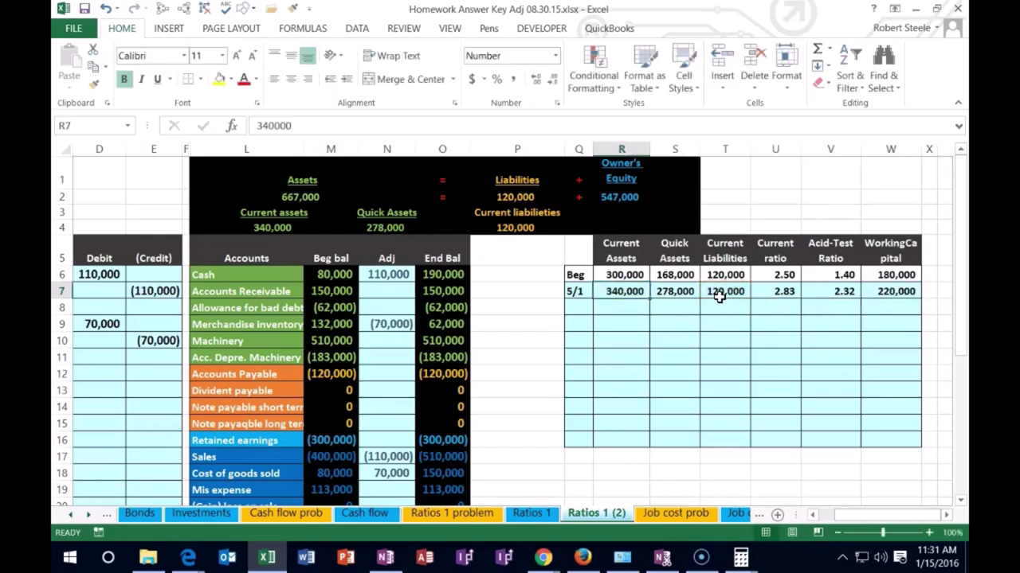
{"action": "key", "text": "Left"}
{"action": "key", "text": "Left"}
{"action": "key", "text": "Left"}
{"action": "key", "text": "Left"}
{"action": "key", "text": "Left"}
{"action": "key", "text": "Left"}
{"action": "key", "text": "Left"}
{"action": "key", "text": "Left"}
{"action": "key", "text": "Left"}
{"action": "key", "text": "Left"}
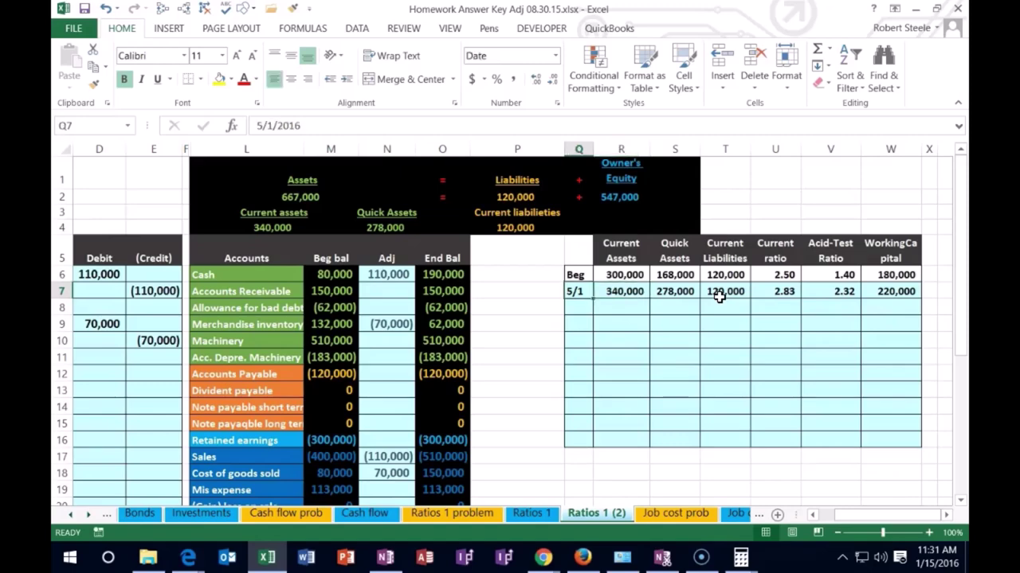
{"action": "key", "text": "Down"}
{"action": "key", "text": "Down"}
{"action": "key", "text": "Down"}
{"action": "key", "text": "Down"}
{"action": "key", "text": "Down"}
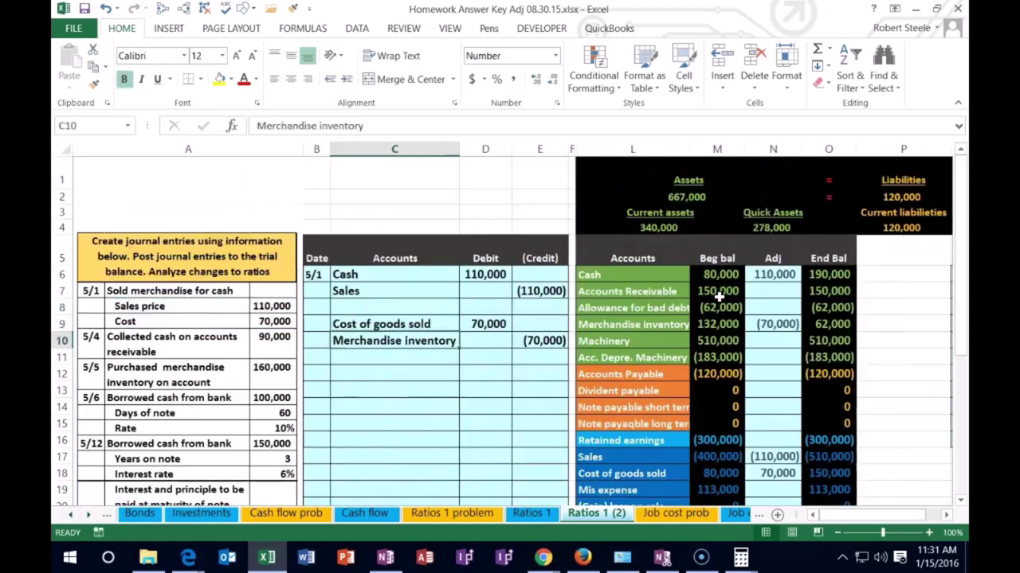
{"action": "key", "text": "Left"}
{"action": "type", "text": "5/4"}
{"action": "key", "text": "Return"}
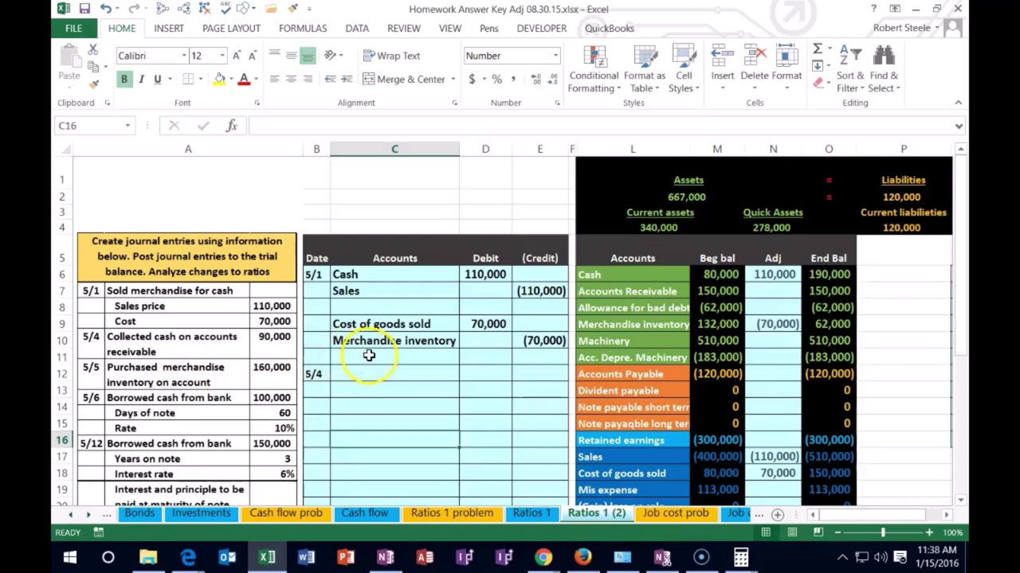
Copy the Cash account name from the trial balance into C12 of the 5/4 journal entry, pasting values only
{"action": "left_click_drag", "start_coordinate": [591, 275], "coordinate": [816, 282]}
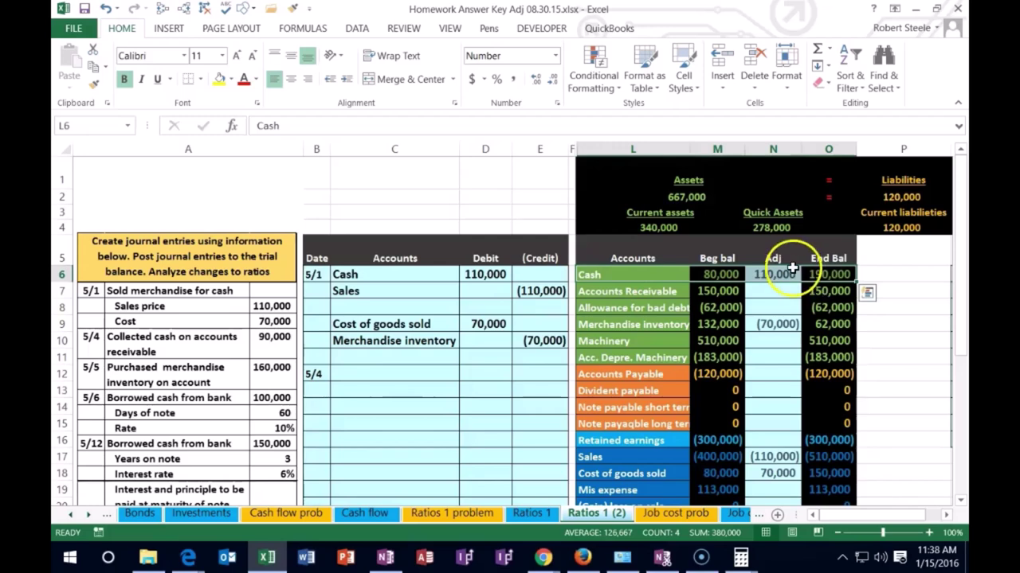
{"action": "left_click", "coordinate": [825, 274]}
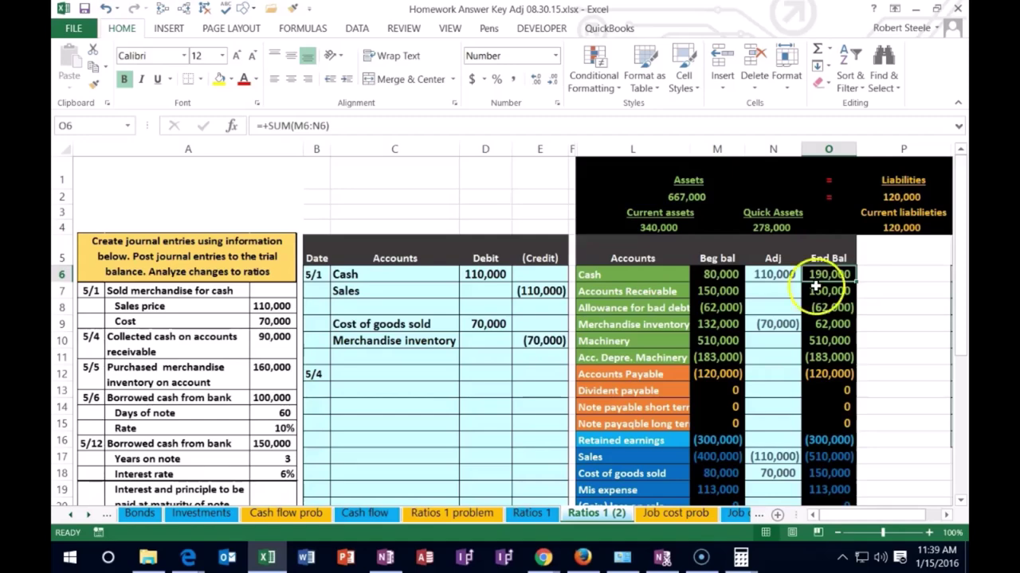
{"action": "left_click", "coordinate": [629, 274]}
{"action": "right_click", "coordinate": [629, 274]}
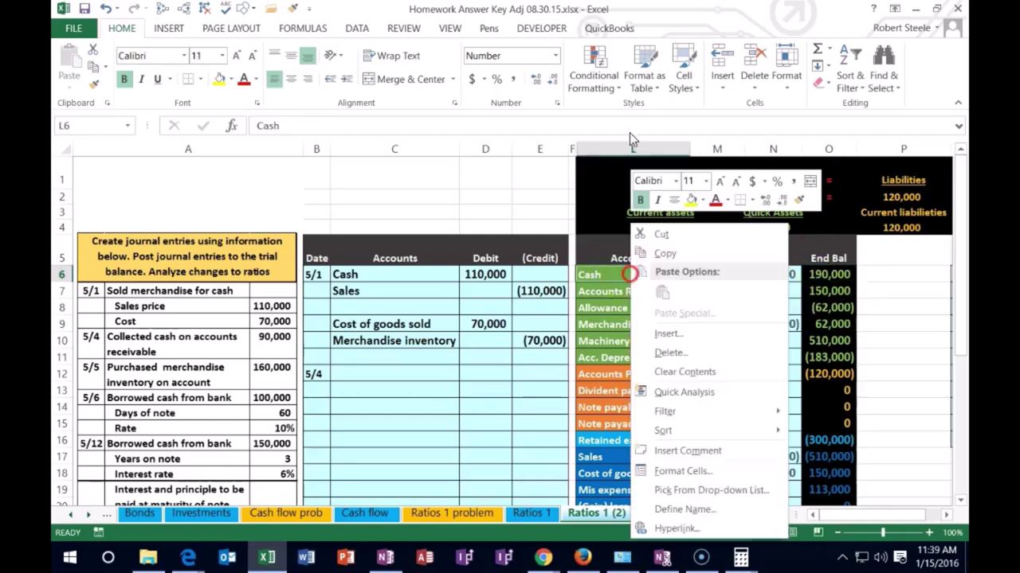
{"action": "left_click", "coordinate": [655, 252]}
{"action": "left_click", "coordinate": [405, 375]}
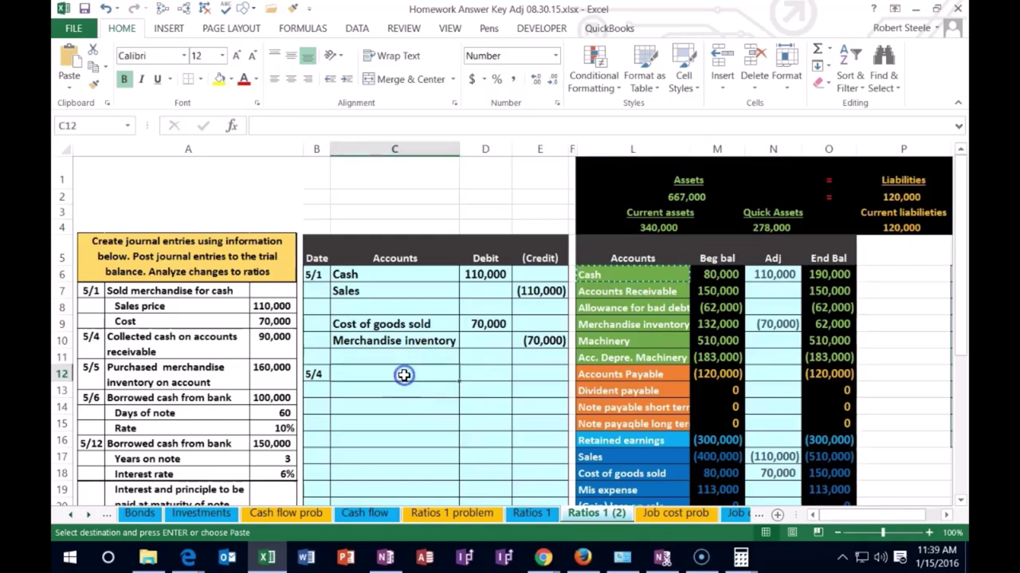
{"action": "right_click", "coordinate": [406, 380]}
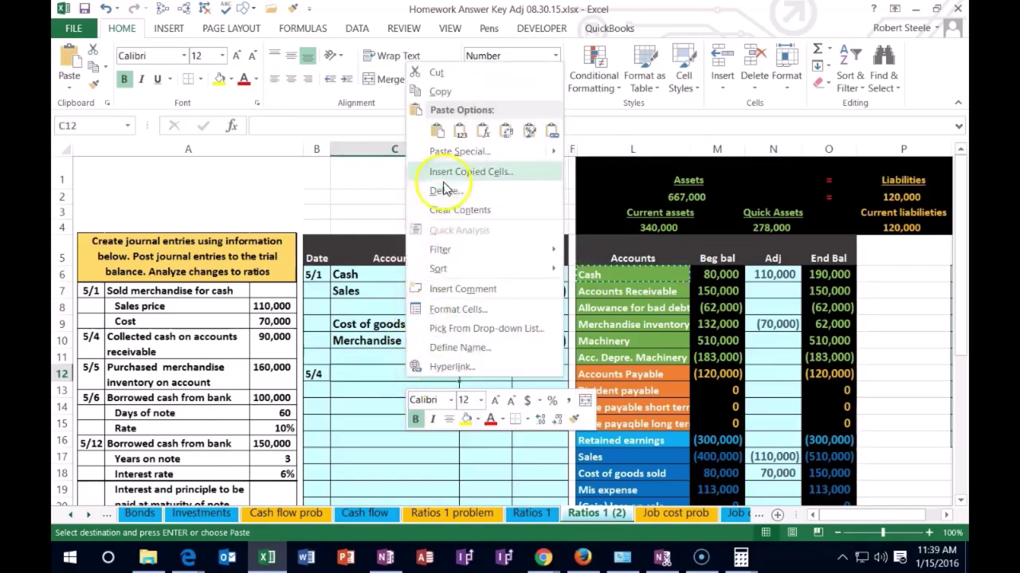
{"action": "left_click", "coordinate": [460, 131]}
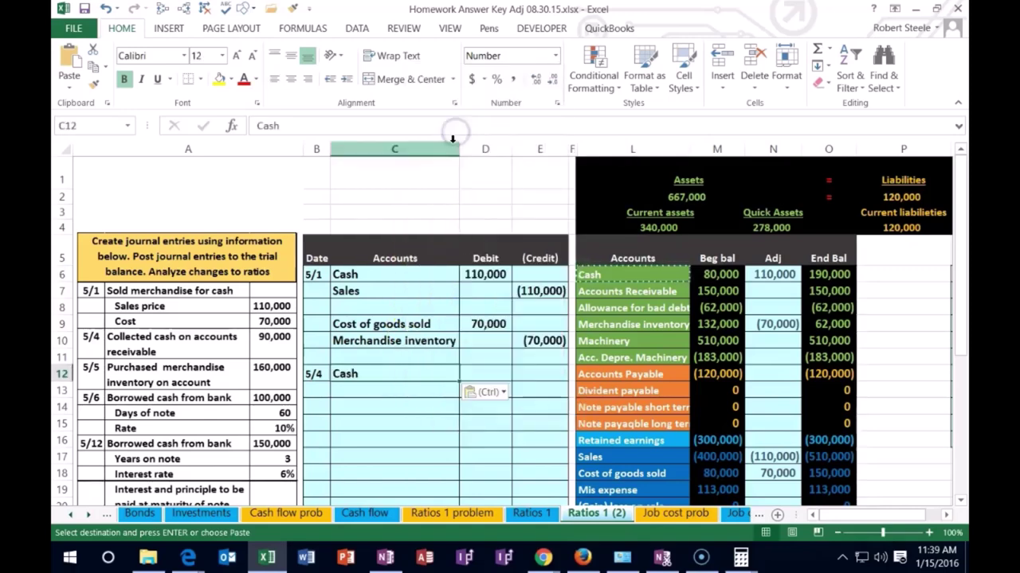
Enter the 90,000 Cash debit in D12 and the matching credit in E13 as the negative of D12
{"action": "left_click", "coordinate": [485, 368]}
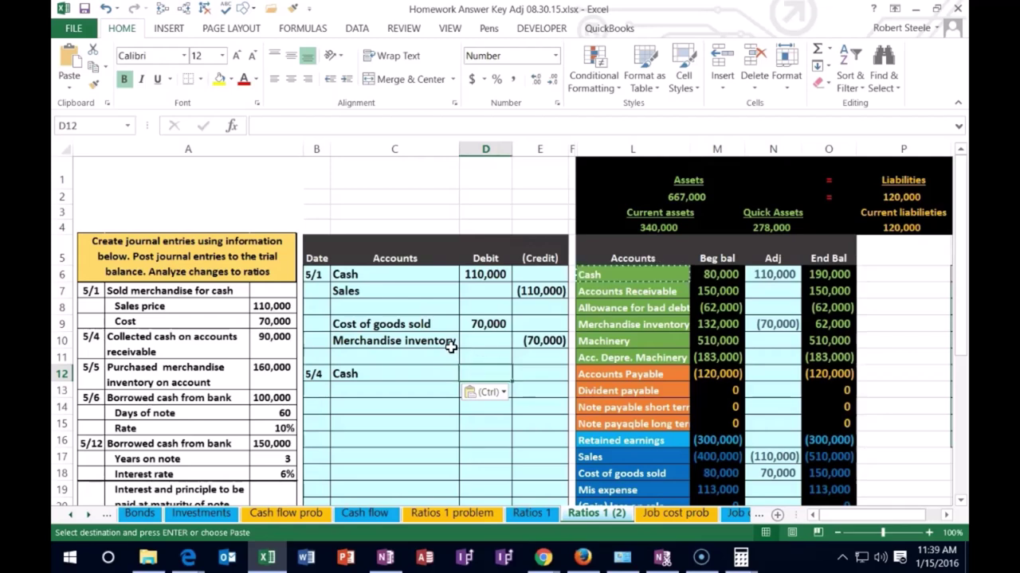
{"action": "type", "text": "90,000"}
{"action": "key", "text": "Return"}
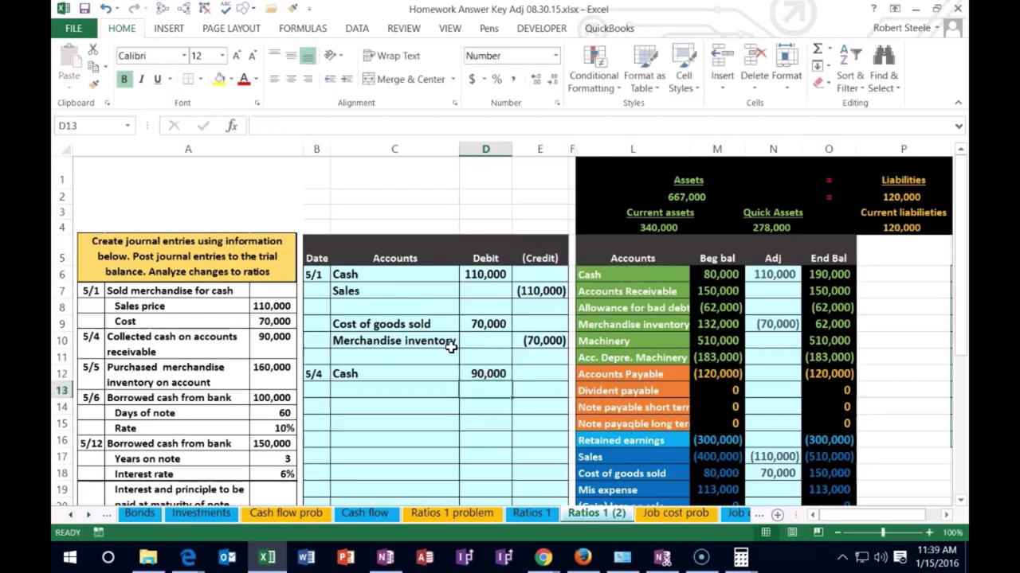
{"action": "key", "text": "Right"}
{"action": "type", "text": "-"}
{"action": "key", "text": "Left"}
{"action": "key", "text": "Up"}
{"action": "key", "text": "Return"}
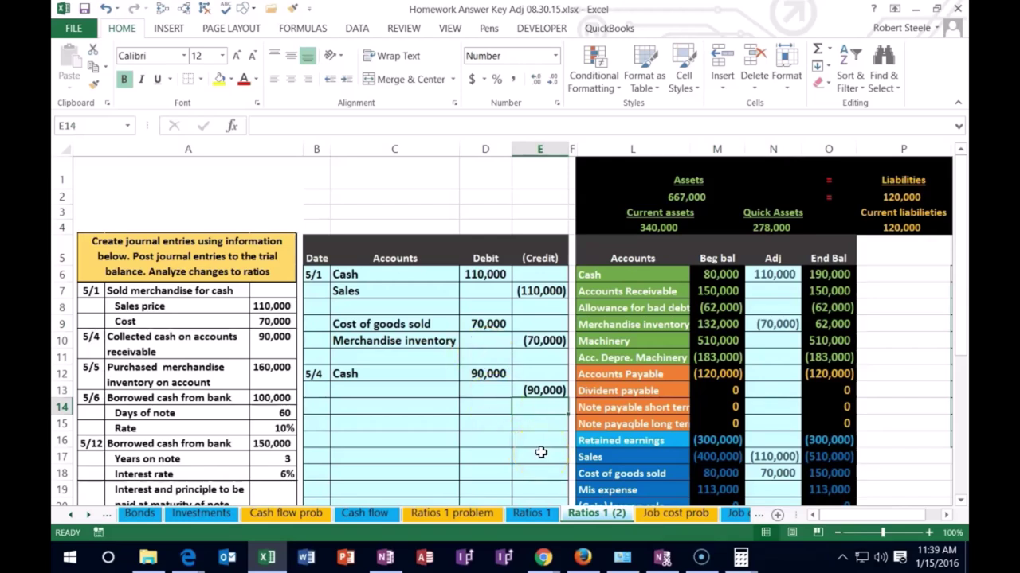
Copy the Accounts Receivable account name from the trial balance into C13 as the credited account, pasting values only
{"action": "left_click", "coordinate": [599, 293]}
{"action": "left_click_drag", "start_coordinate": [599, 293], "coordinate": [819, 303]}
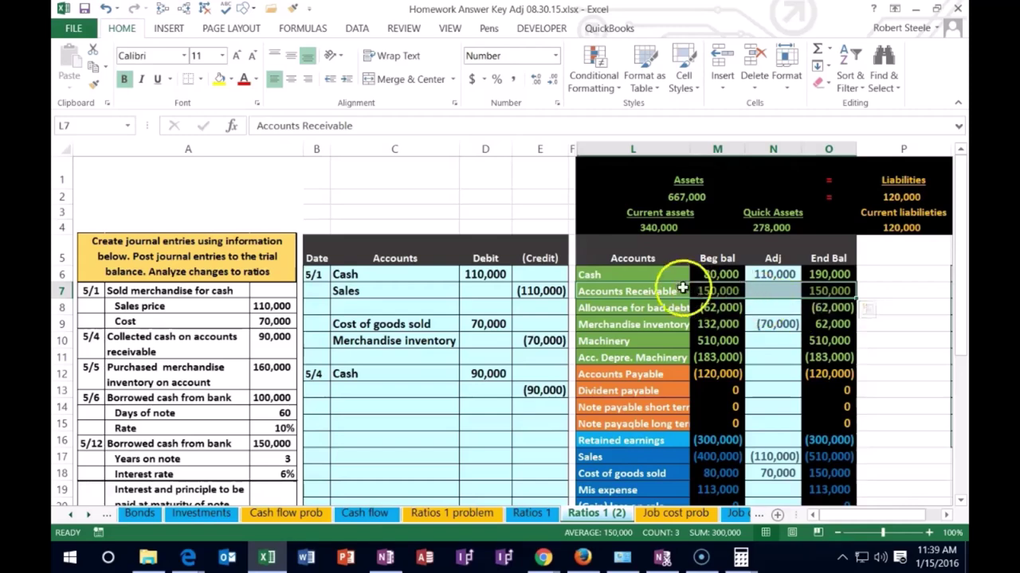
{"action": "left_click", "coordinate": [645, 292]}
{"action": "right_click", "coordinate": [630, 294]}
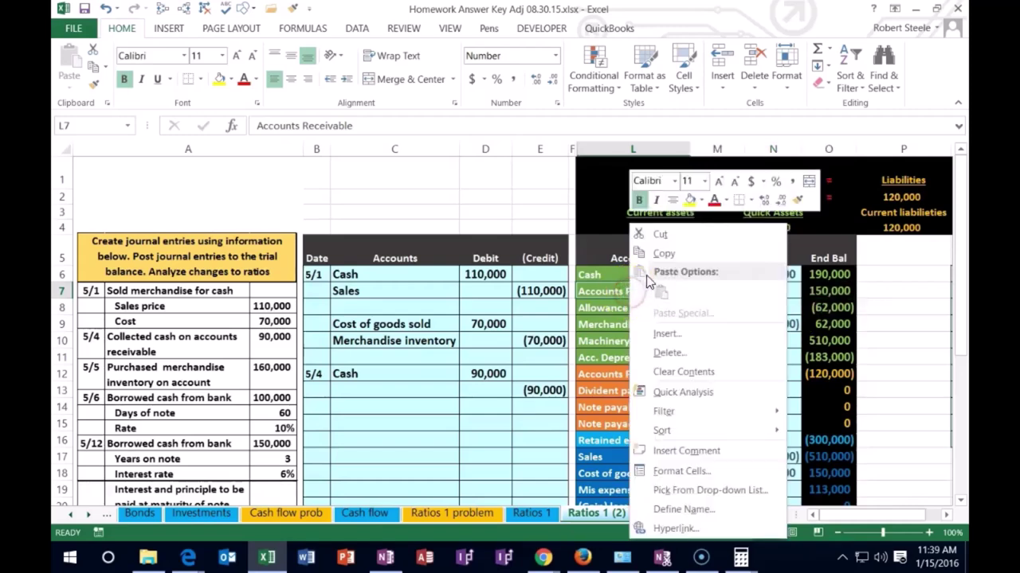
{"action": "left_click", "coordinate": [661, 254]}
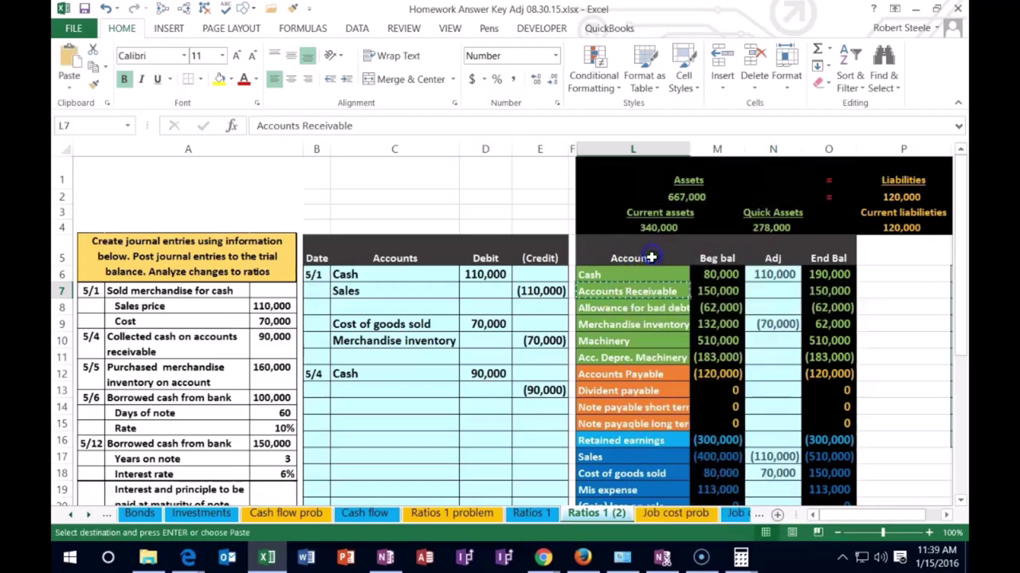
{"action": "right_click", "coordinate": [378, 390]}
{"action": "left_click", "coordinate": [433, 144]}
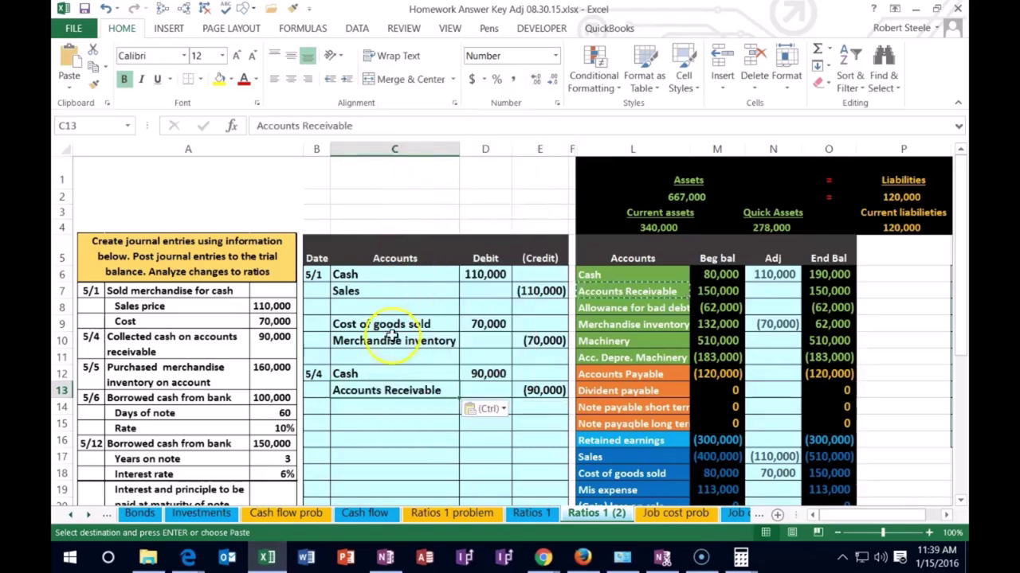
Post the 5/4 Cash debit to the trial balance by extending the adjustment formula in N6 to =D6+D12
{"action": "left_click", "coordinate": [379, 373]}
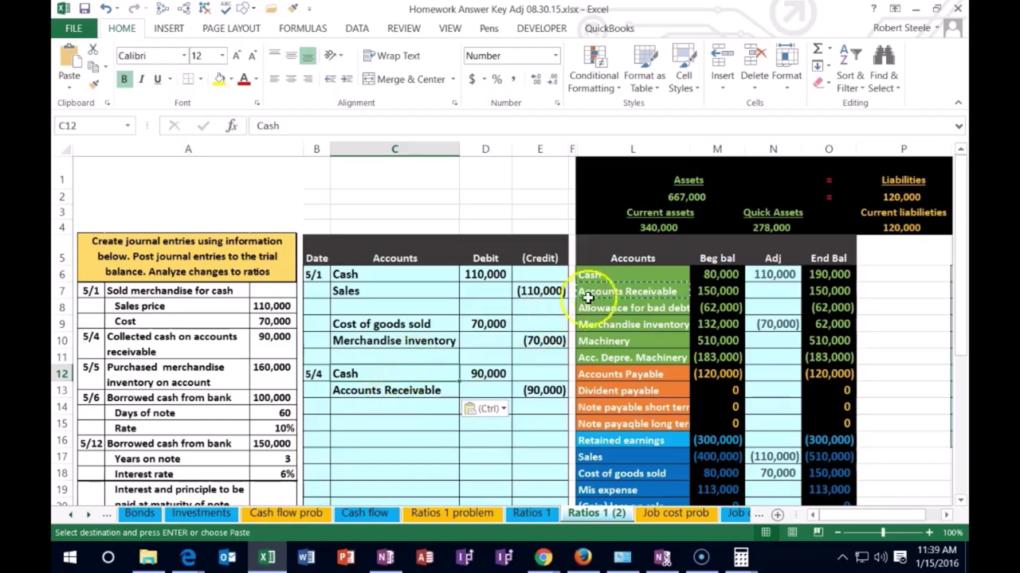
{"action": "left_click", "coordinate": [605, 275]}
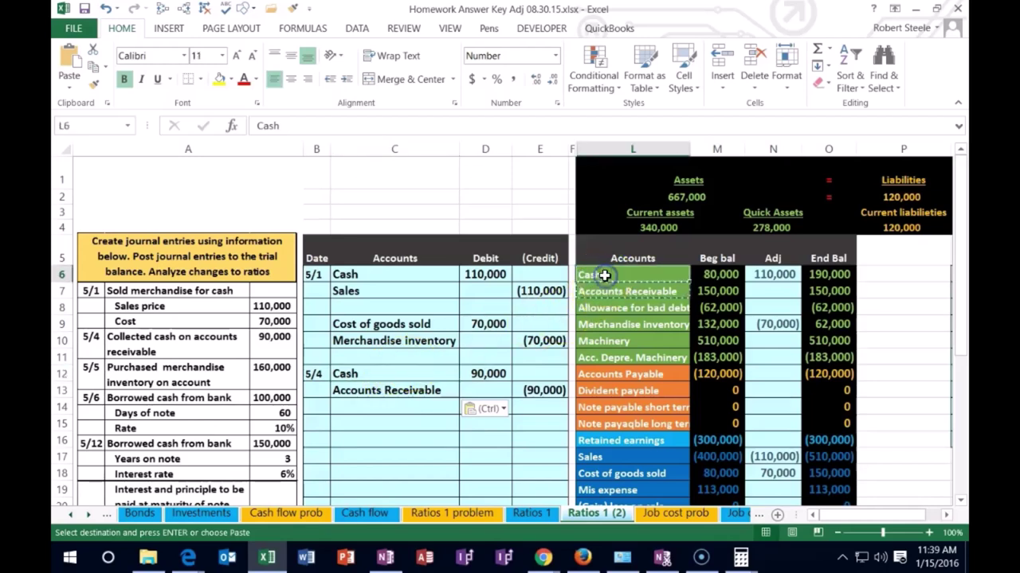
{"action": "left_click", "coordinate": [768, 274]}
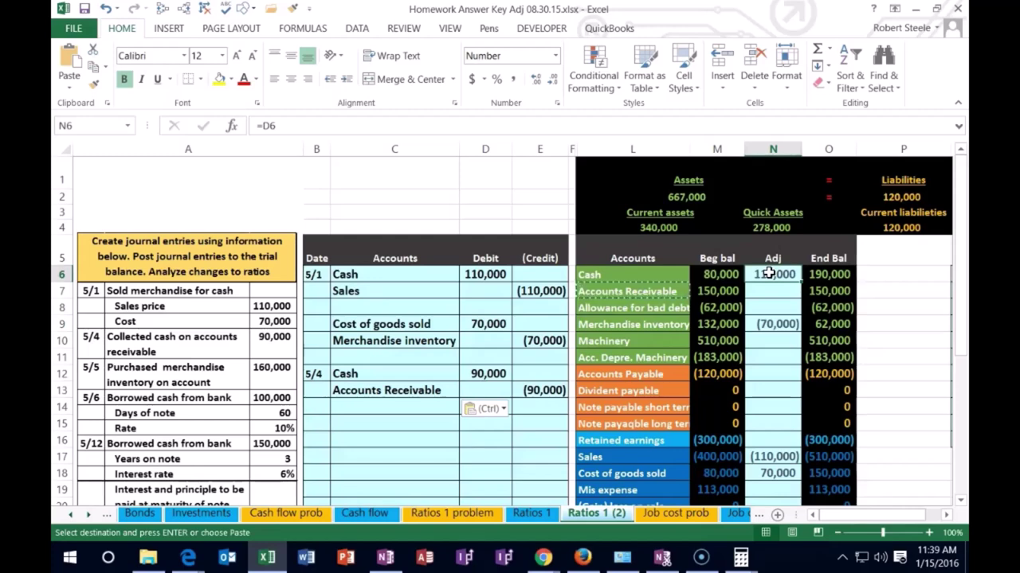
{"action": "double_click", "coordinate": [768, 274]}
{"action": "type", "text": "+"}
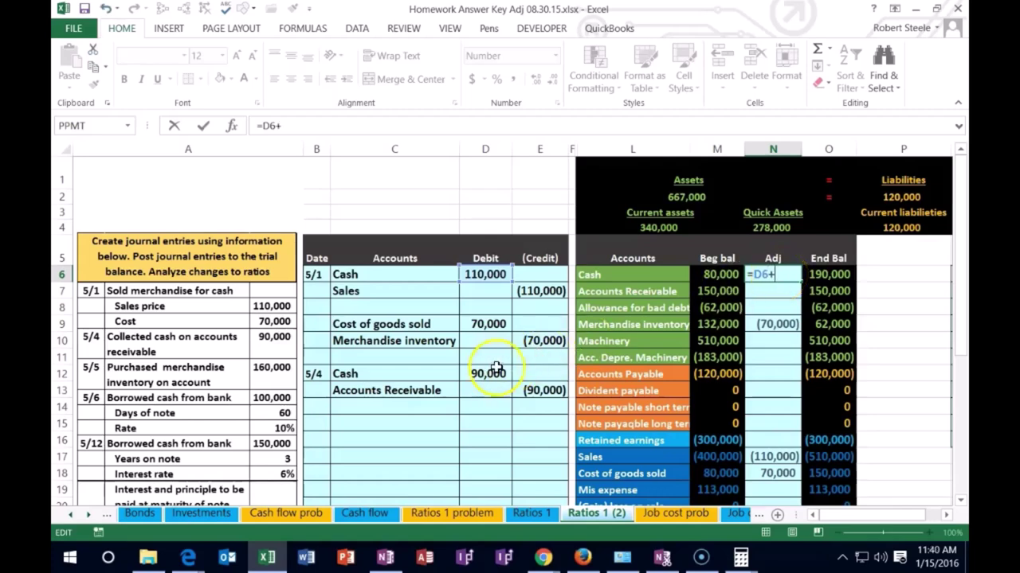
{"action": "left_click", "coordinate": [489, 371]}
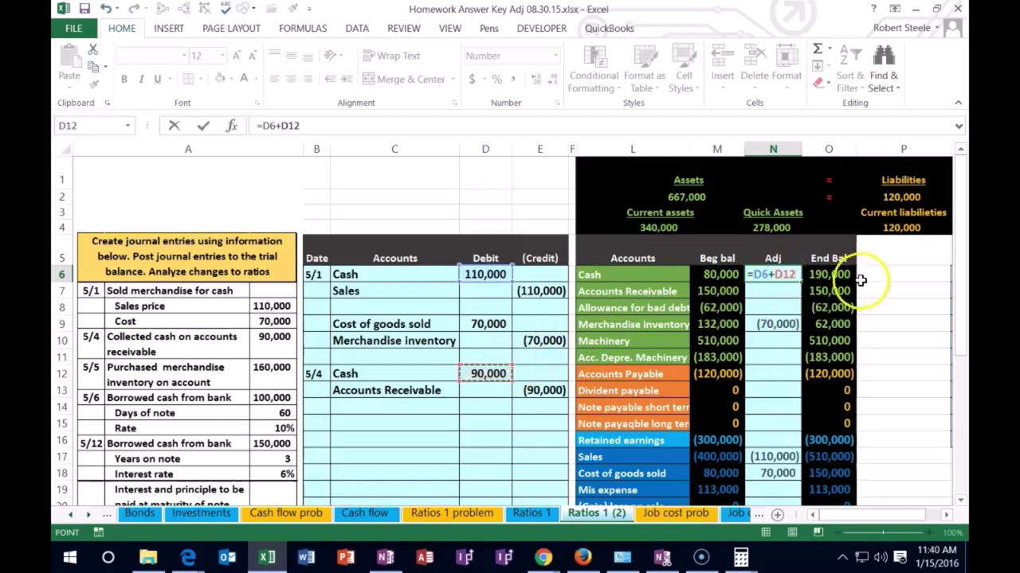
{"action": "key", "text": "Return"}
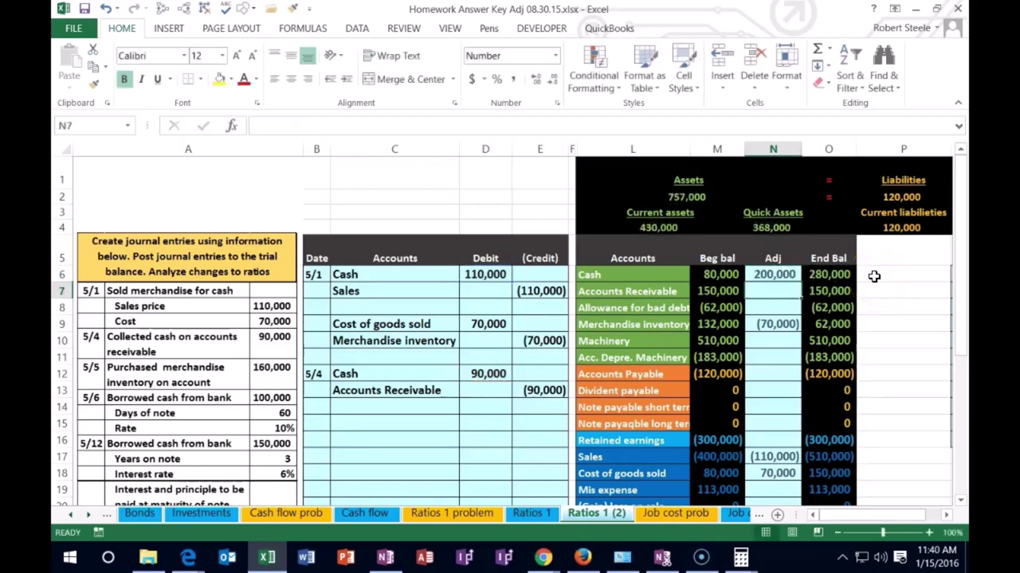
{"action": "double_click", "coordinate": [663, 228]}
{"action": "key", "text": "Return"}
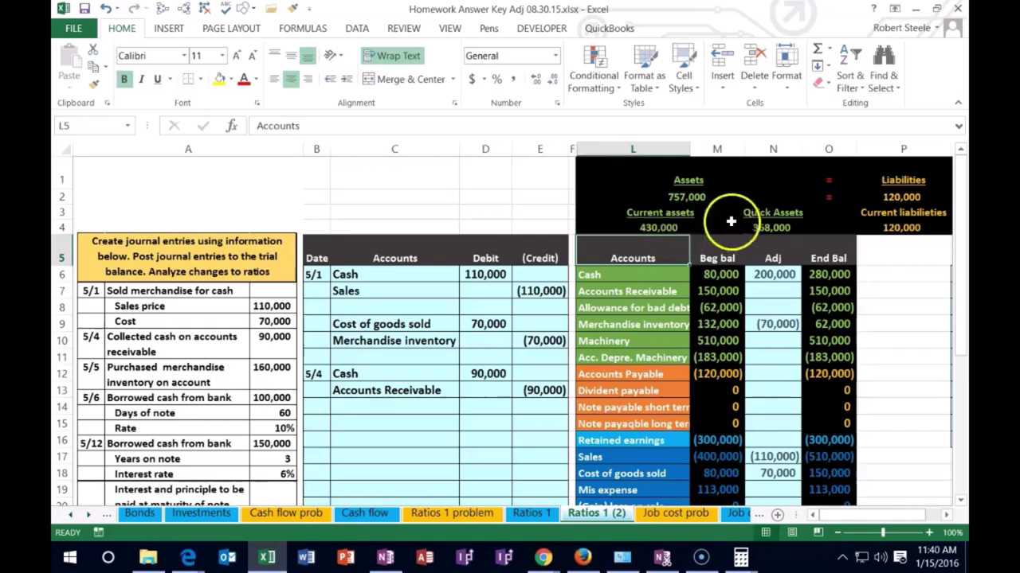
{"action": "double_click", "coordinate": [766, 227]}
{"action": "key", "text": "Return"}
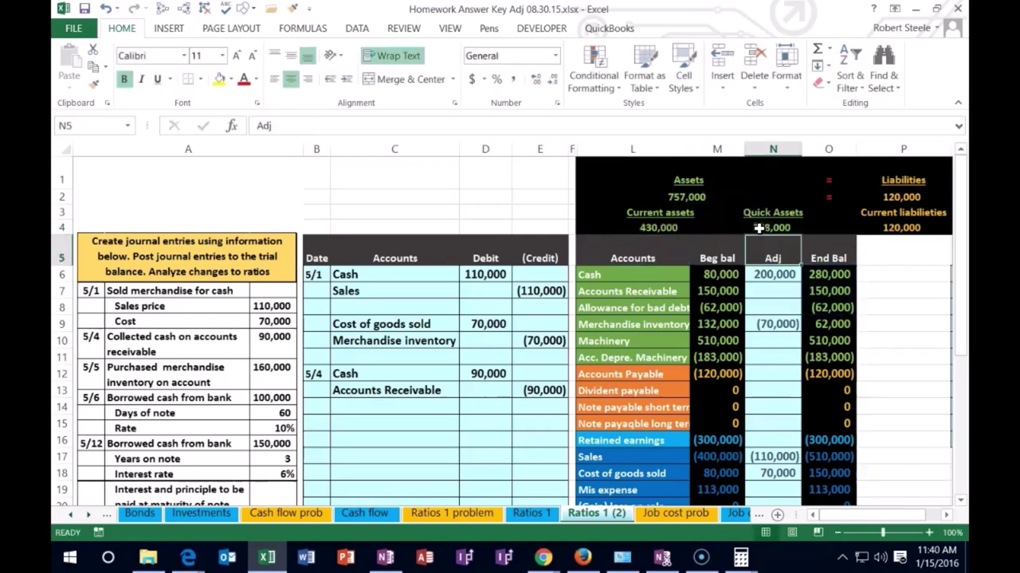
Post the 5/4 Accounts Receivable credit to the trial balance by linking its adjustment cell N7 to E13
{"action": "left_click_drag", "start_coordinate": [394, 390], "coordinate": [531, 390]}
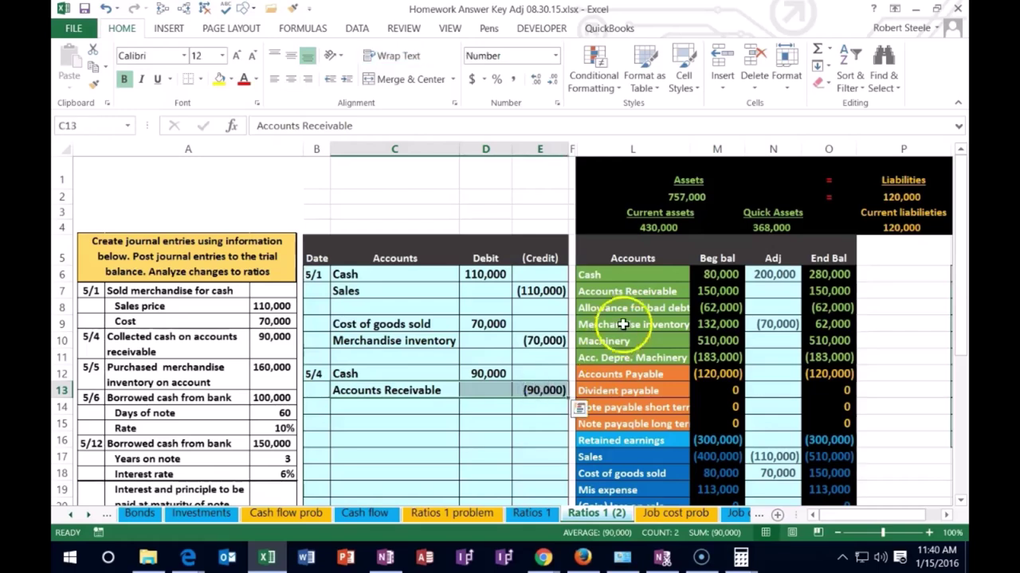
{"action": "left_click", "coordinate": [627, 294]}
{"action": "left_click", "coordinate": [714, 292]}
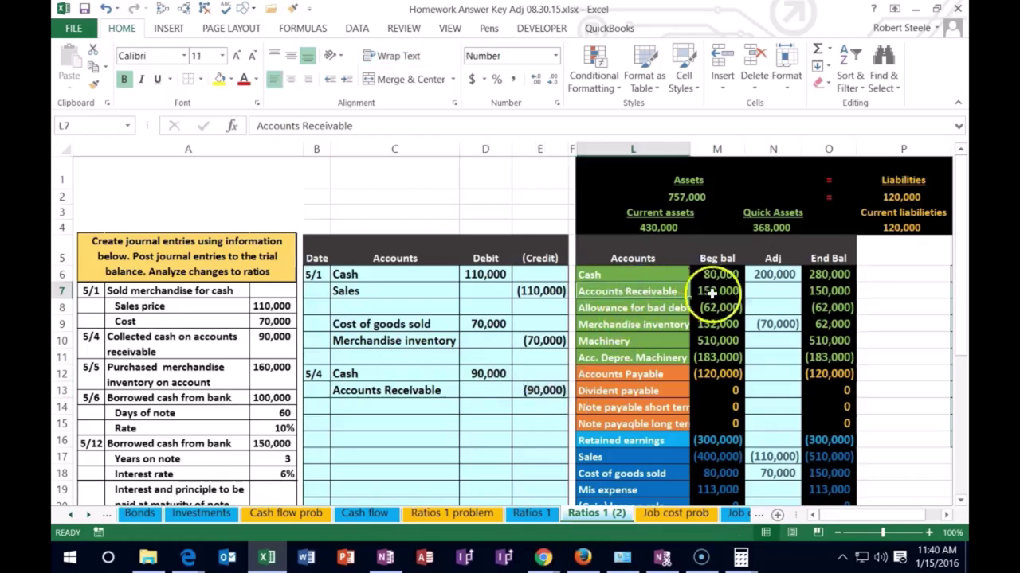
{"action": "left_click", "coordinate": [761, 291]}
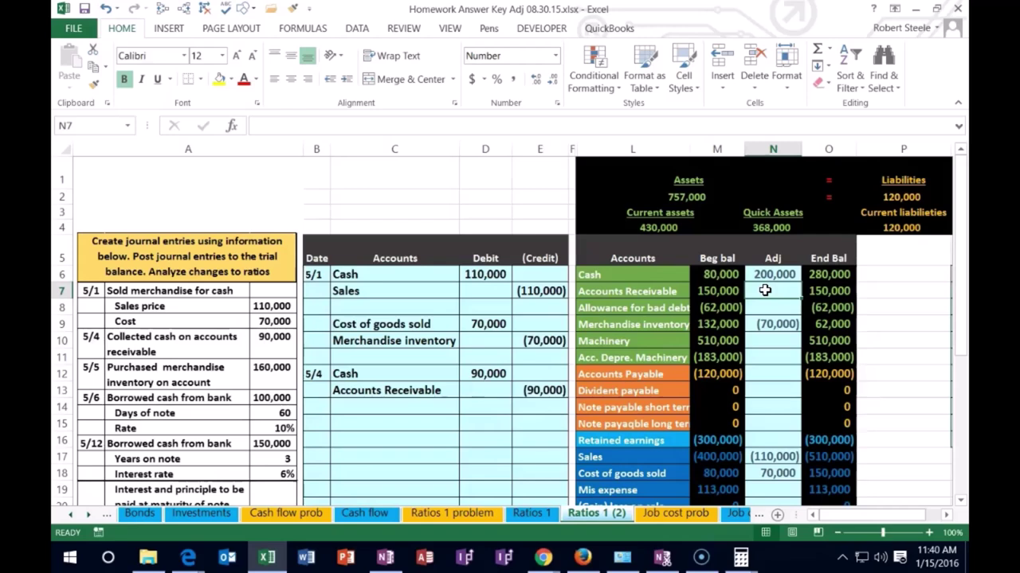
{"action": "type", "text": "="}
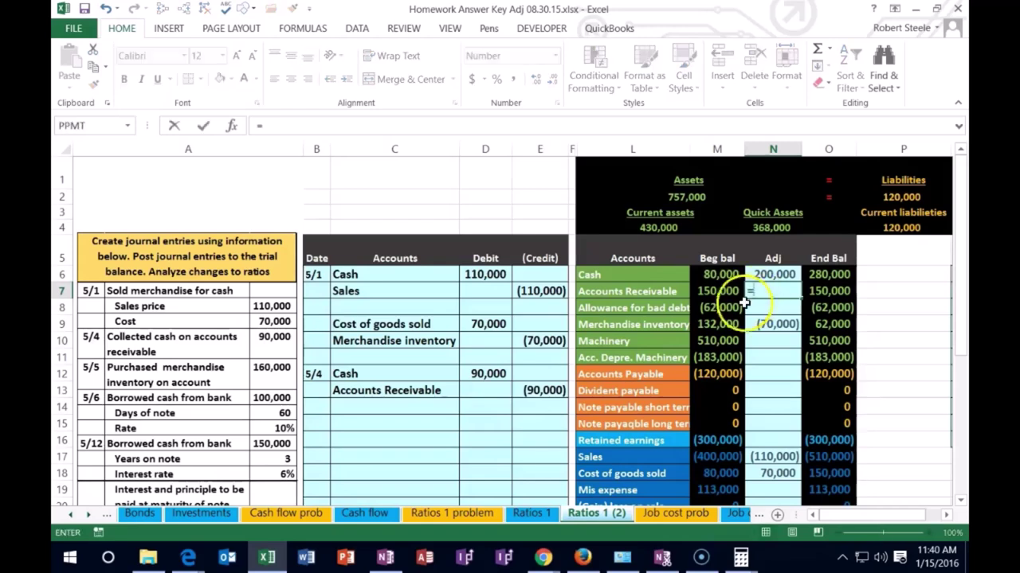
{"action": "left_click", "coordinate": [545, 395]}
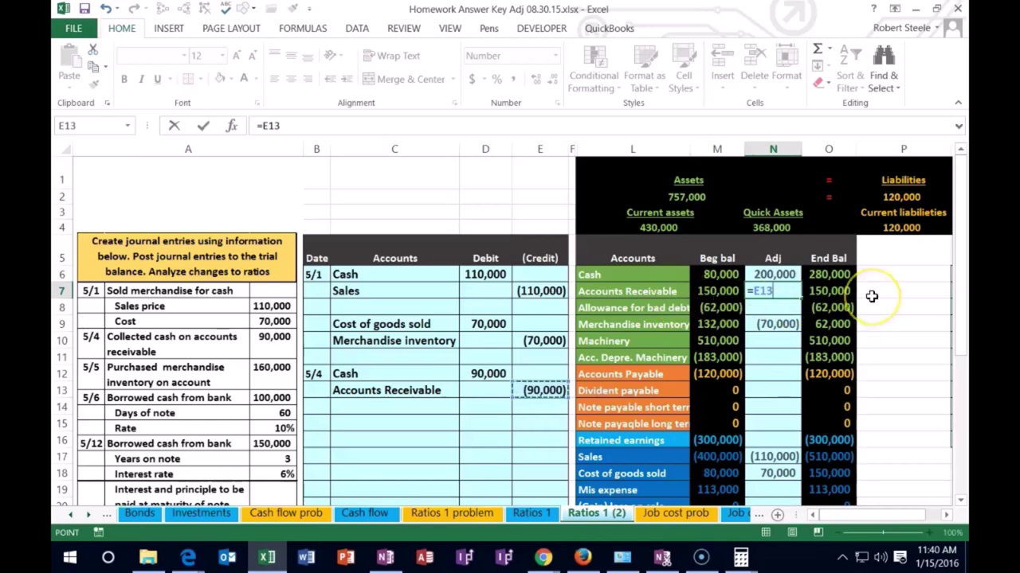
{"action": "key", "text": "Return"}
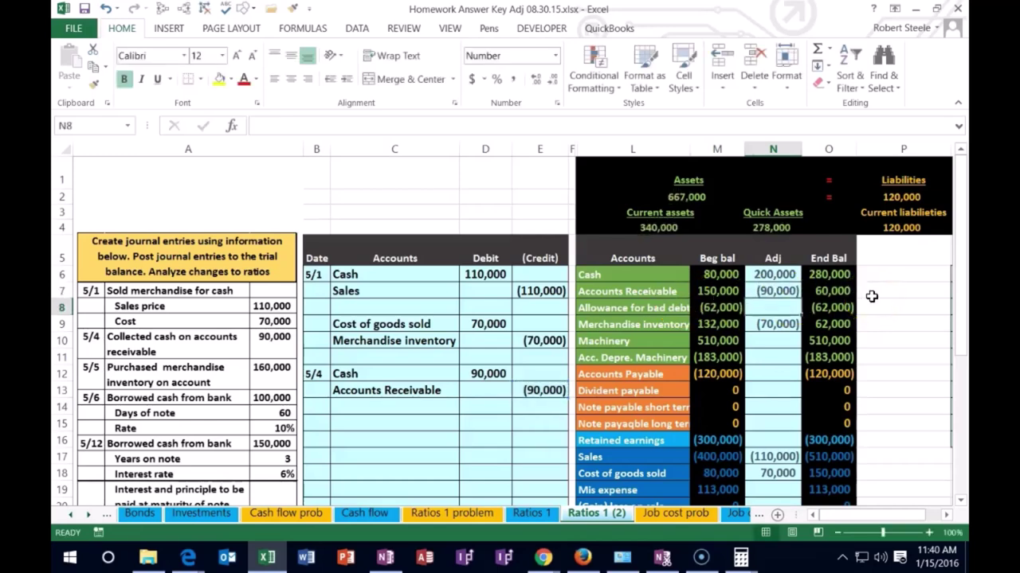
{"action": "double_click", "coordinate": [668, 227]}
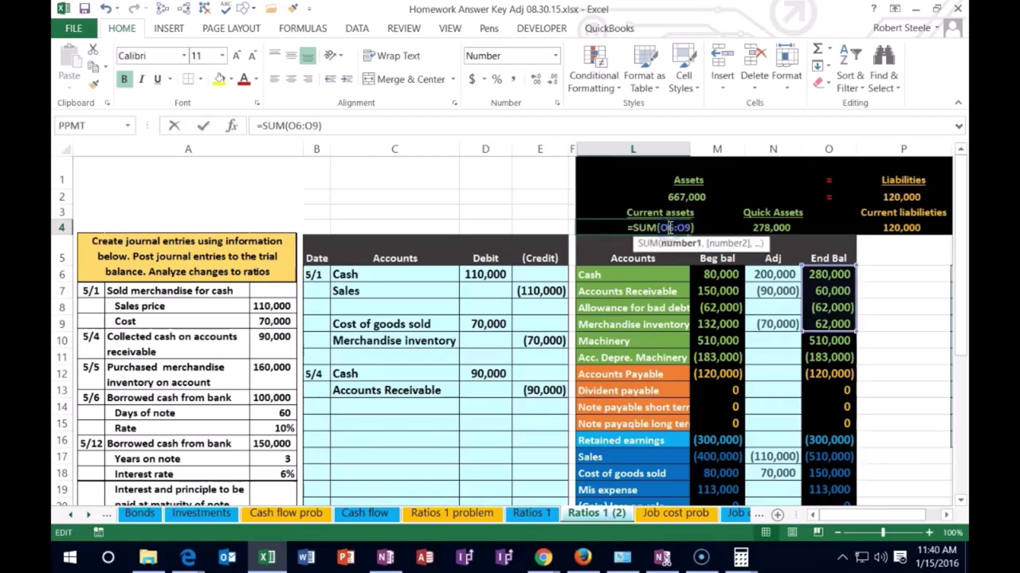
{"action": "key", "text": "Return"}
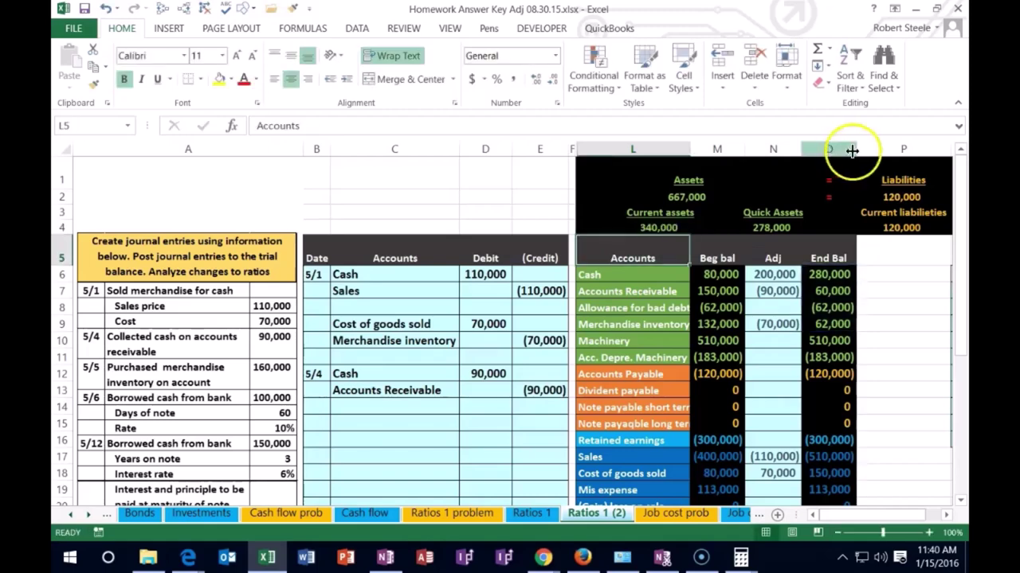
{"action": "double_click", "coordinate": [773, 228]}
{"action": "key", "text": "Return"}
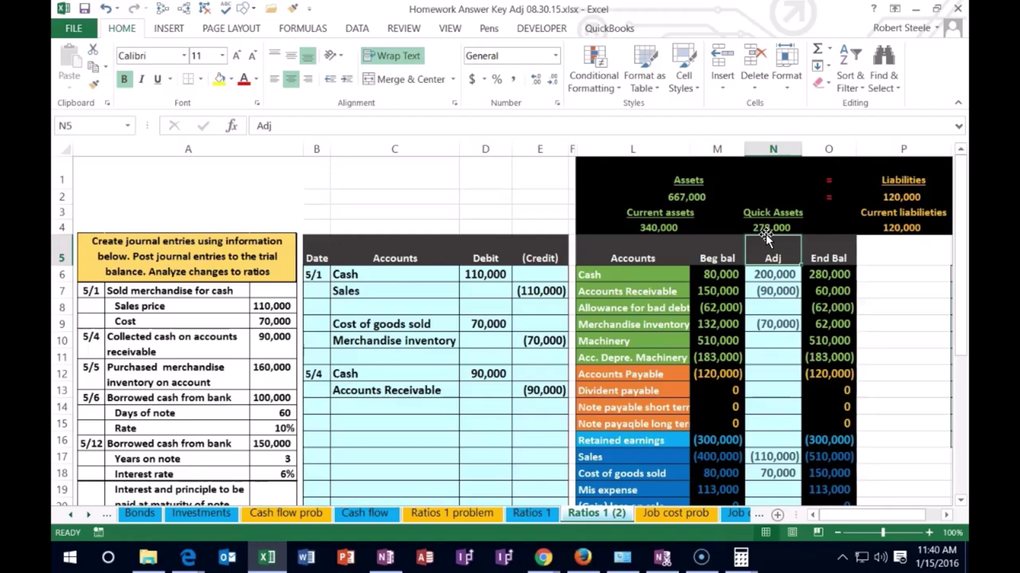
Enter 340,000 as the 5/4 current assets in R8 of the ratio table
{"action": "left_click", "coordinate": [879, 344]}
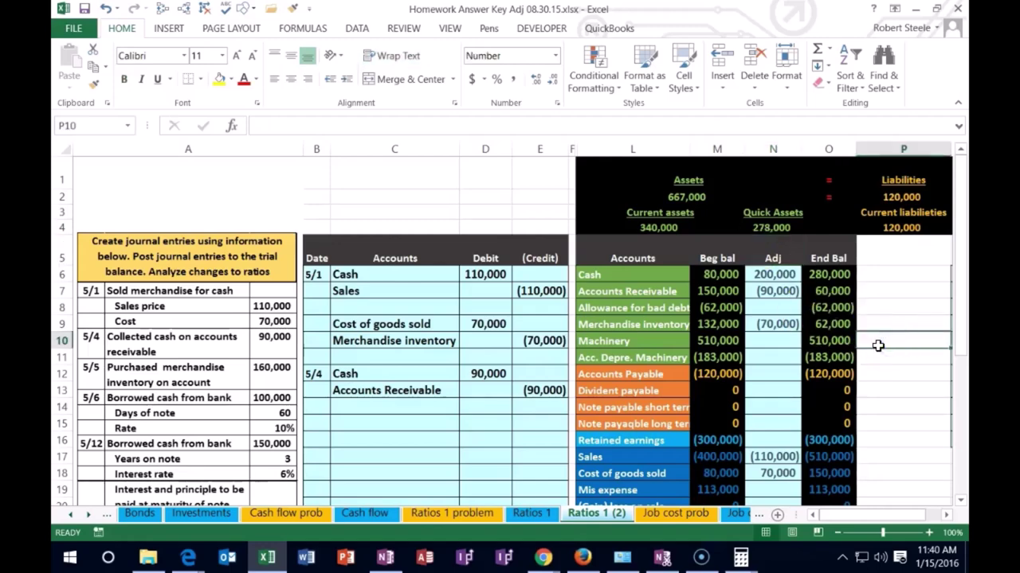
{"action": "key", "text": "Right"}
{"action": "key", "text": "Right"}
{"action": "key", "text": "Right"}
{"action": "key", "text": "Right"}
{"action": "key", "text": "Right"}
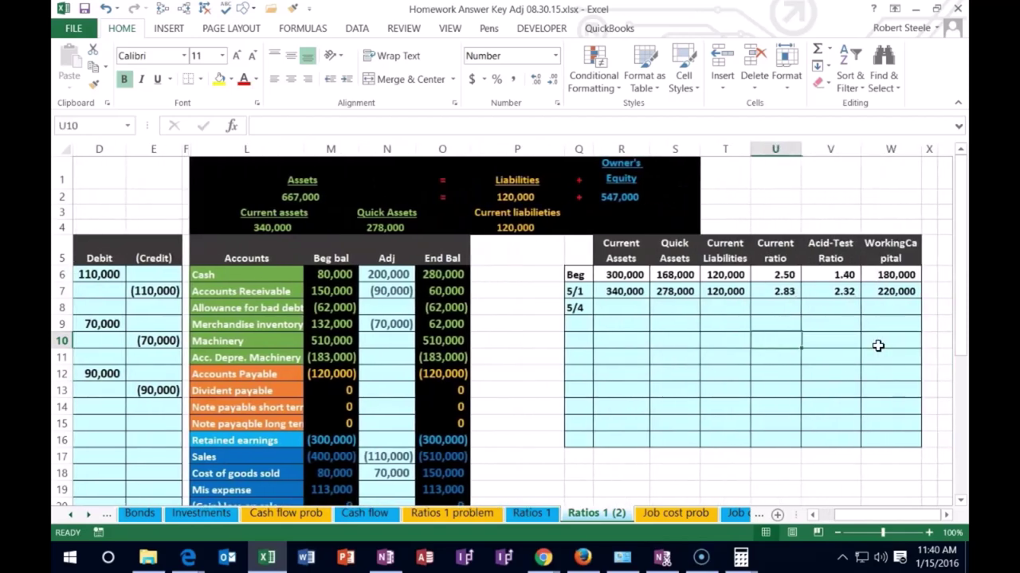
{"action": "key", "text": "Left"}
{"action": "key", "text": "Left"}
{"action": "key", "text": "Left"}
{"action": "key", "text": "Up"}
{"action": "key", "text": "Up"}
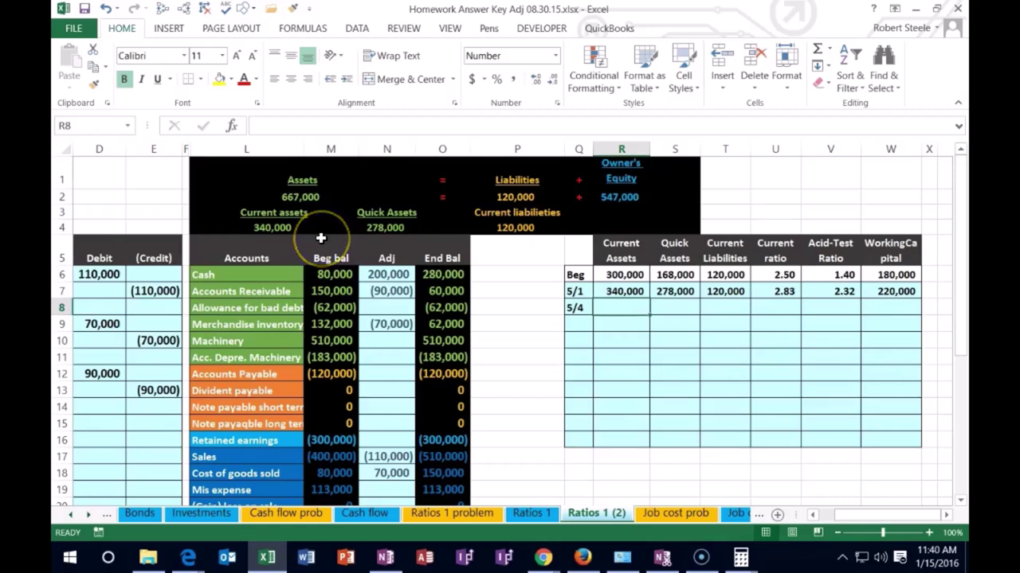
{"action": "type", "text": "34000"}
{"action": "key", "text": "Tab"}
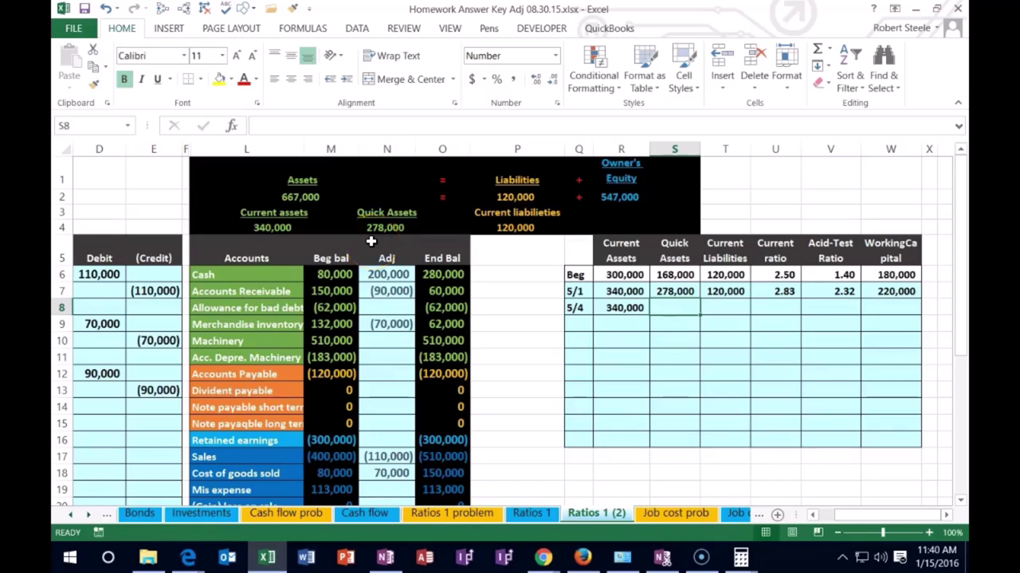
Enter the 5/4 quick assets of 278,000 in S8 and current liabilities of 120,000 in T8
{"action": "type", "text": "2"}
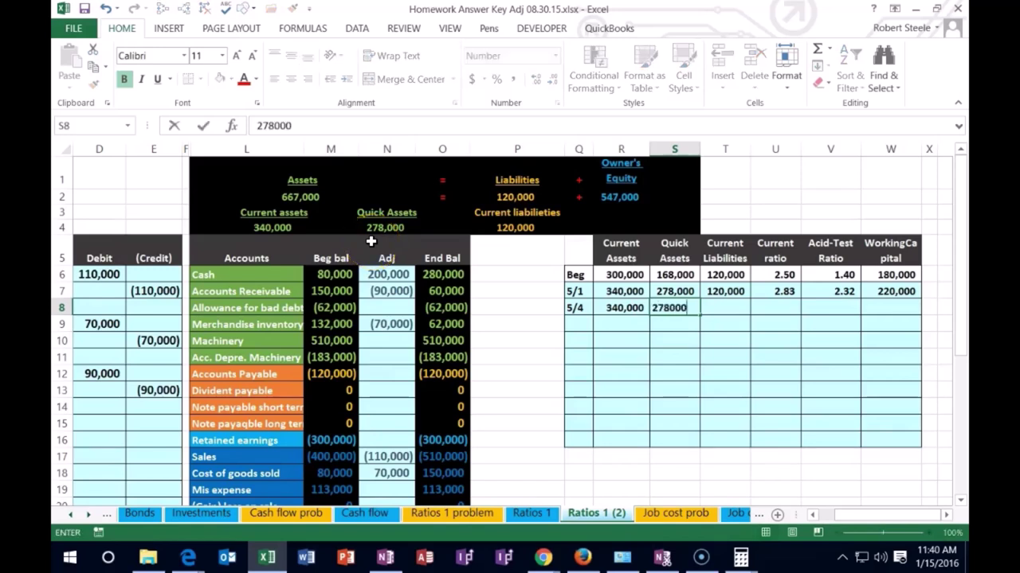
{"action": "type", "text": "78,000"}
{"action": "key", "text": "Return"}
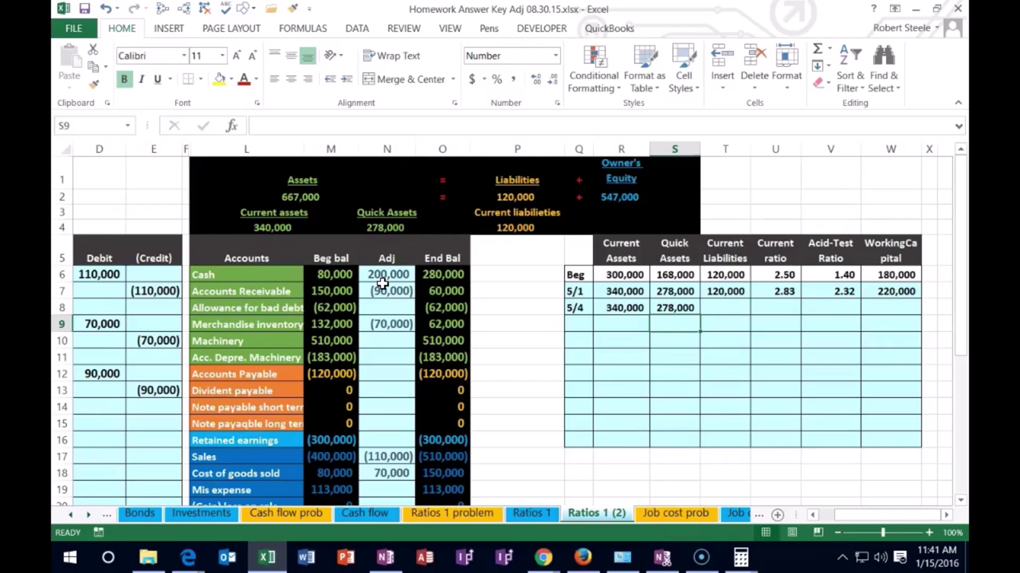
{"action": "left_click", "coordinate": [719, 308]}
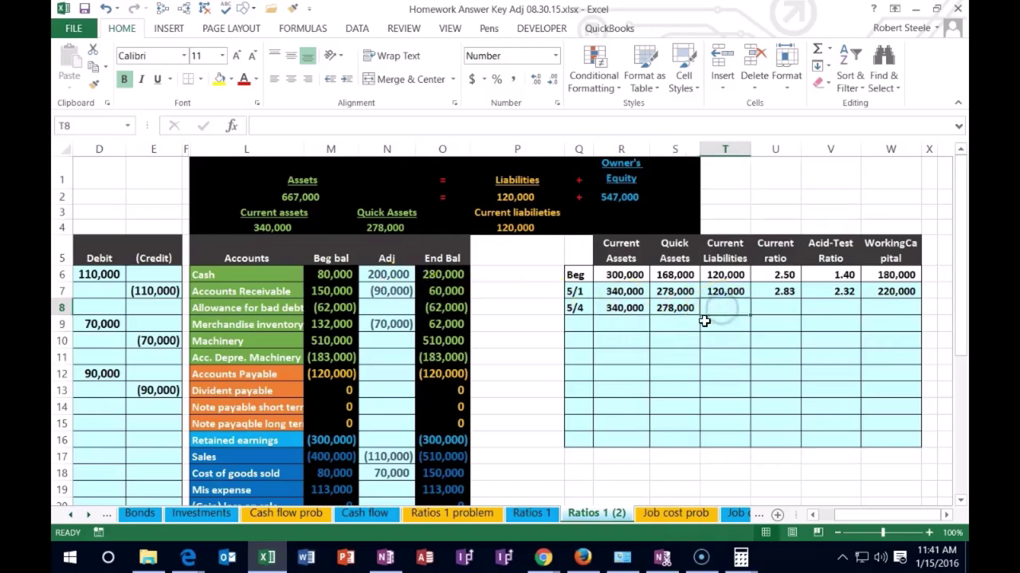
{"action": "type", "text": "120,000"}
{"action": "key", "text": "Tab"}
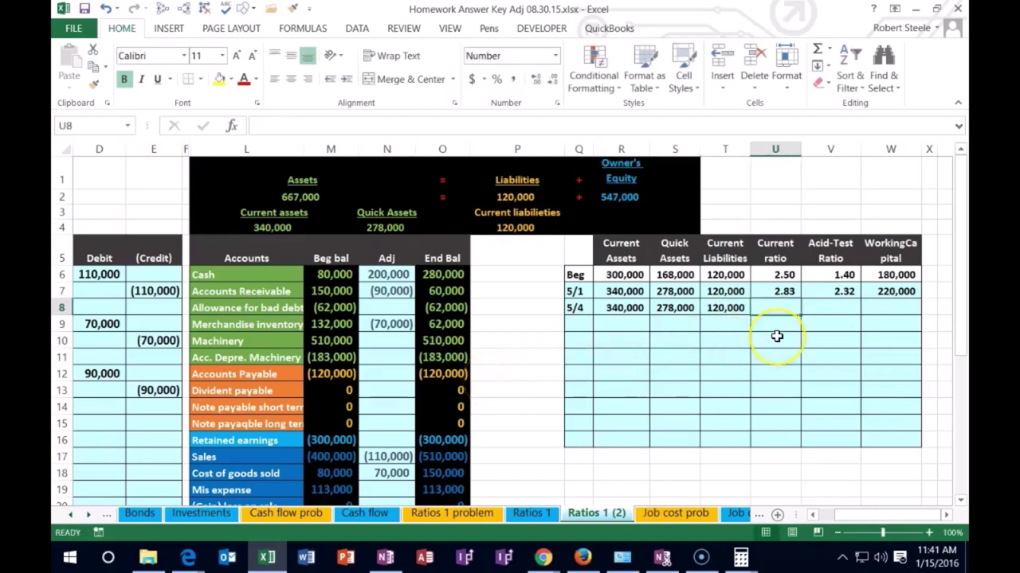
Calculate the 5/4 current ratio in U8 as current assets divided by current liabilities, =R8/T8
{"action": "type", "text": "="}
{"action": "left_click", "coordinate": [641, 308]}
{"action": "type", "text": "/"}
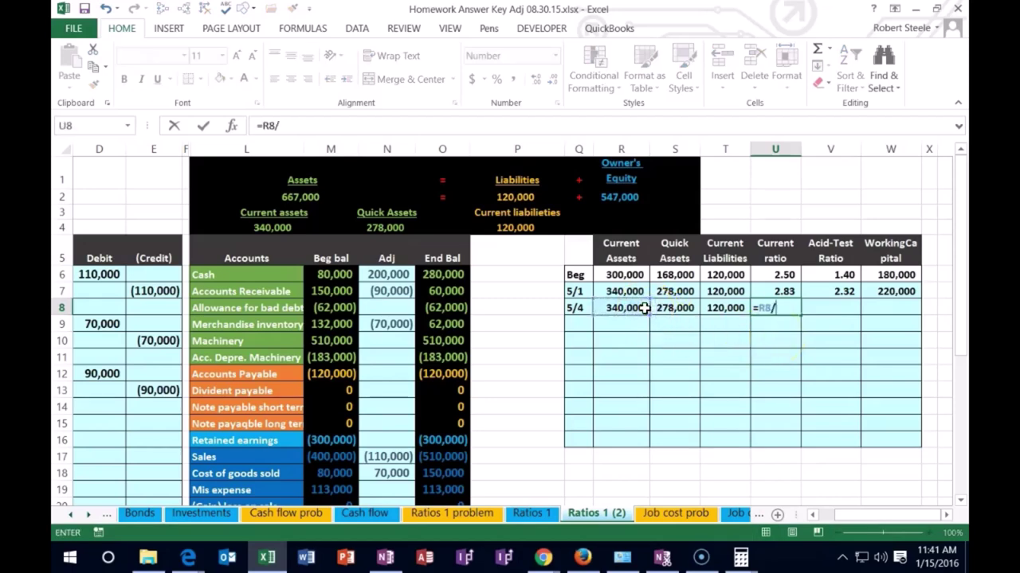
{"action": "left_click", "coordinate": [723, 308]}
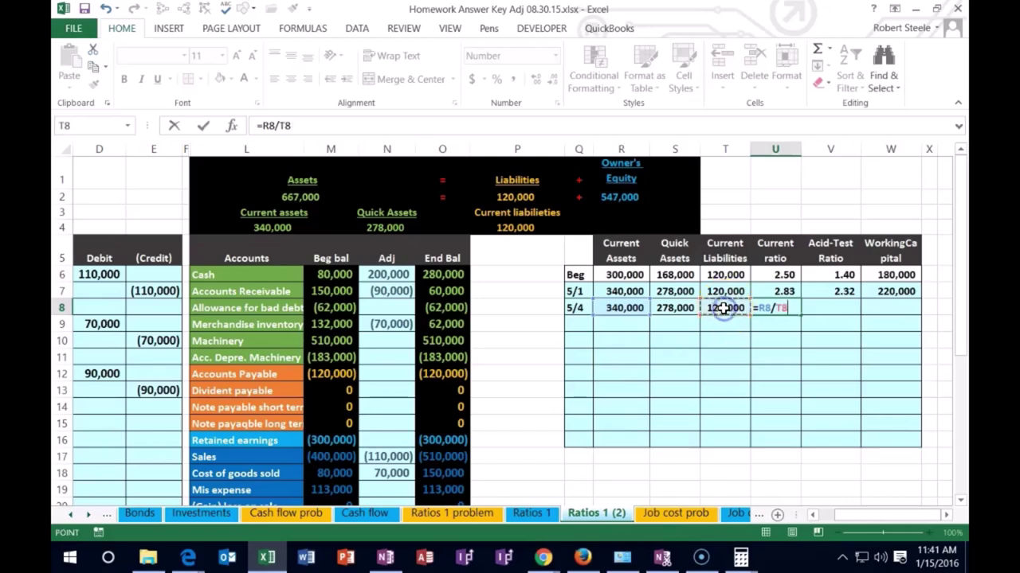
{"action": "key", "text": "Return"}
Calculate the 5/4 acid-test ratio in V8 as quick assets divided by current liabilities, =S8/T8
{"action": "key", "text": "Right"}
{"action": "key", "text": "Up"}
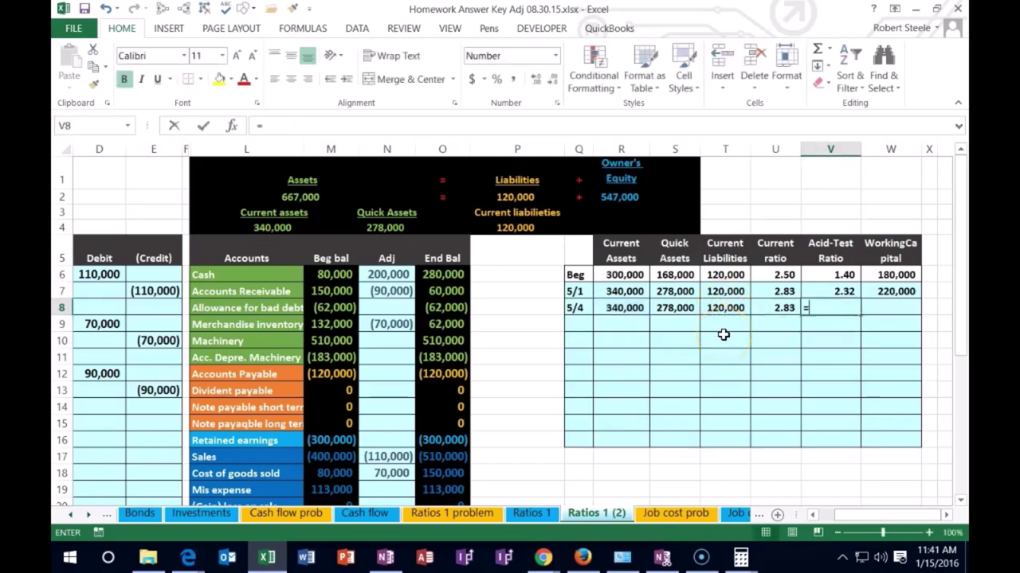
{"action": "type", "text": "="}
{"action": "left_click", "coordinate": [679, 309]}
{"action": "type", "text": "/"}
{"action": "left_click", "coordinate": [717, 309]}
{"action": "key", "text": "Return"}
Calculate the 5/4 working capital in W8 as current assets minus current liabilities, =R8-T8
{"action": "key", "text": "Up"}
{"action": "key", "text": "Right"}
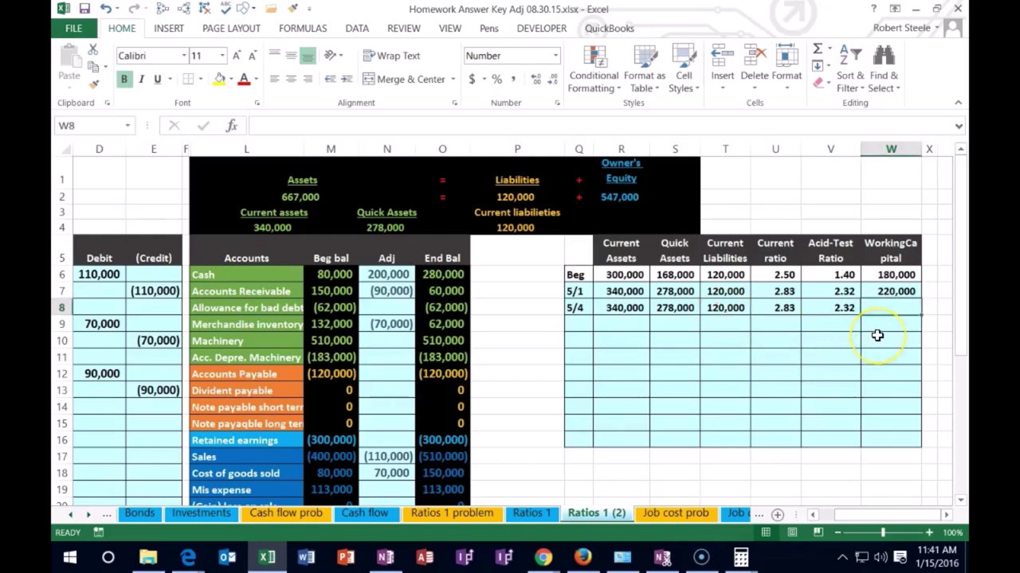
{"action": "type", "text": "="}
{"action": "left_click", "coordinate": [642, 308]}
{"action": "type", "text": "-"}
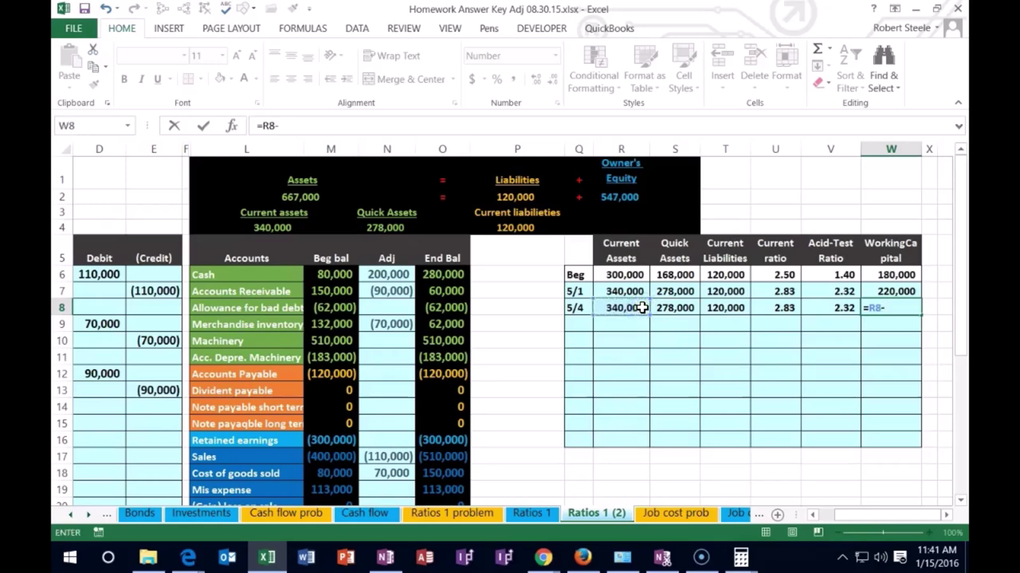
{"action": "left_click", "coordinate": [723, 308]}
{"action": "key", "text": "Return"}
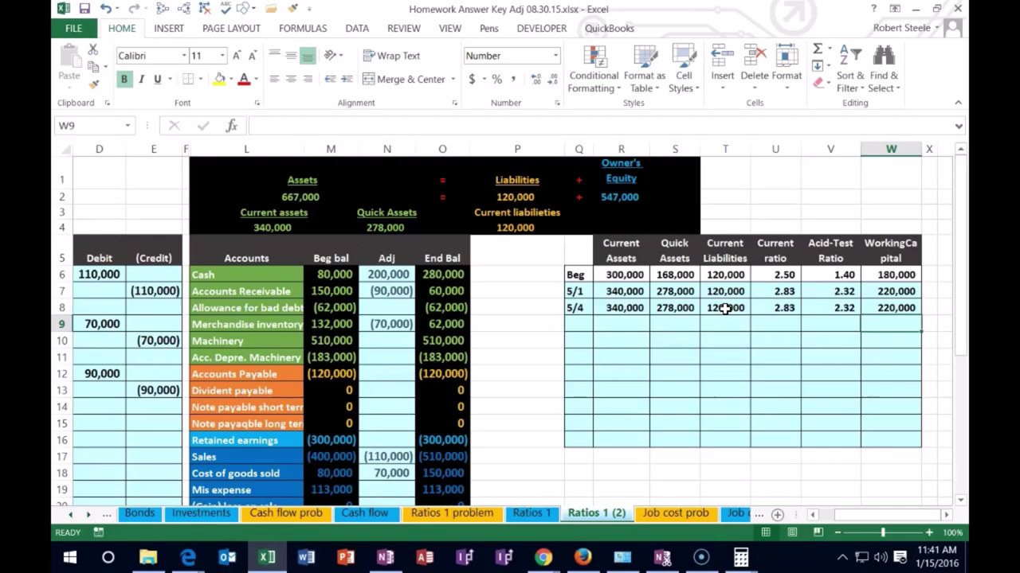
Start the next journal entry by entering the date 5/5 in B15, below the 5/4 entry
{"action": "key", "text": "Left"}
{"action": "key", "text": "Left"}
{"action": "key", "text": "Left"}
{"action": "key", "text": "Left"}
{"action": "key", "text": "Left"}
{"action": "key", "text": "Left"}
{"action": "key", "text": "Left"}
{"action": "key", "text": "Left"}
{"action": "key", "text": "Left"}
{"action": "key", "text": "Left"}
{"action": "key", "text": "Left"}
{"action": "key", "text": "Left"}
{"action": "key", "text": "Left"}
{"action": "key", "text": "Left"}
{"action": "key", "text": "Left"}
{"action": "key", "text": "Left"}
{"action": "key", "text": "Left"}
{"action": "key", "text": "Left"}
{"action": "key", "text": "Left"}
{"action": "key", "text": "Left"}
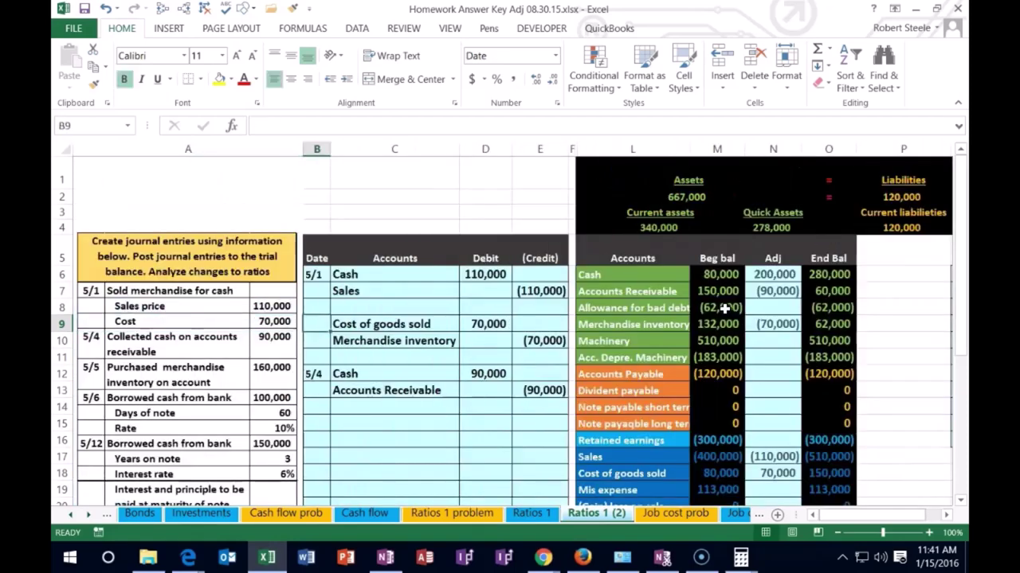
{"action": "key", "text": "Right"}
{"action": "key", "text": "Down"}
{"action": "key", "text": "Down"}
{"action": "key", "text": "Down"}
{"action": "key", "text": "Down"}
{"action": "key", "text": "Down"}
{"action": "key", "text": "Down"}
{"action": "key", "text": "Left"}
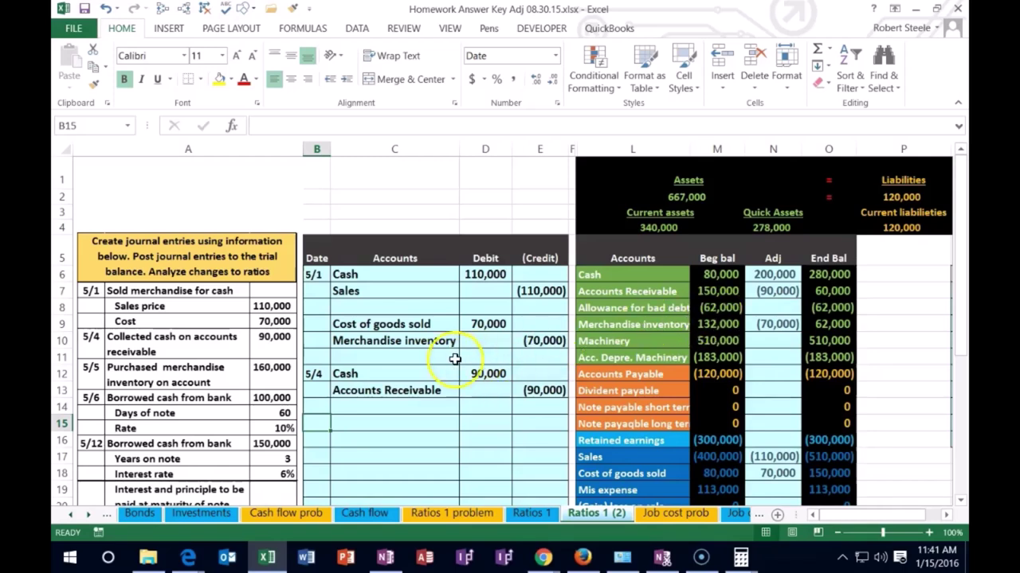
{"action": "type", "text": "5/5"}
{"action": "key", "text": "Return"}
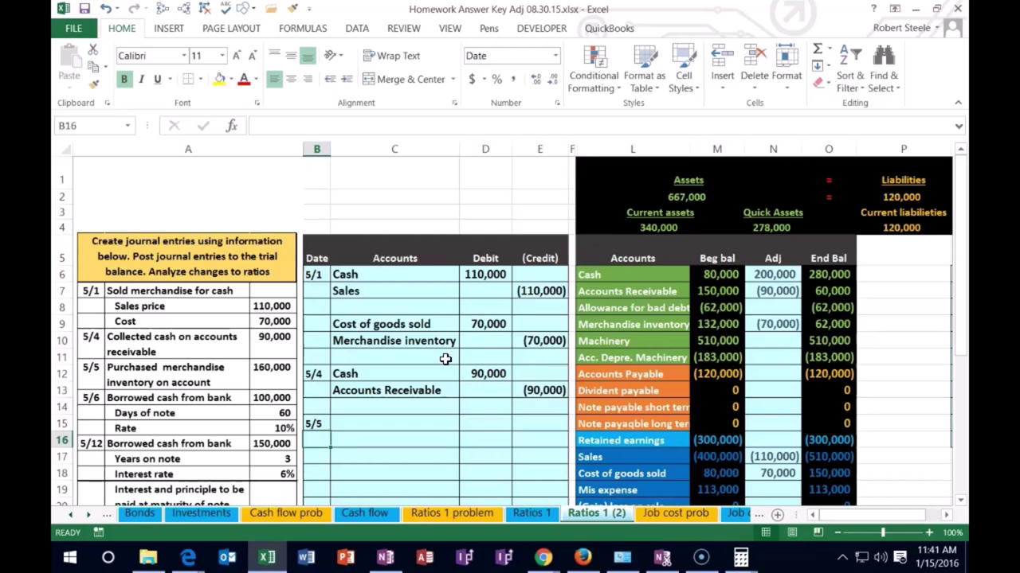
Copy the Merchandise inventory account name from the trial balance into C15 as values, as the 5/5 entry's debit account
{"action": "left_click_drag", "start_coordinate": [587, 274], "coordinate": [801, 274]}
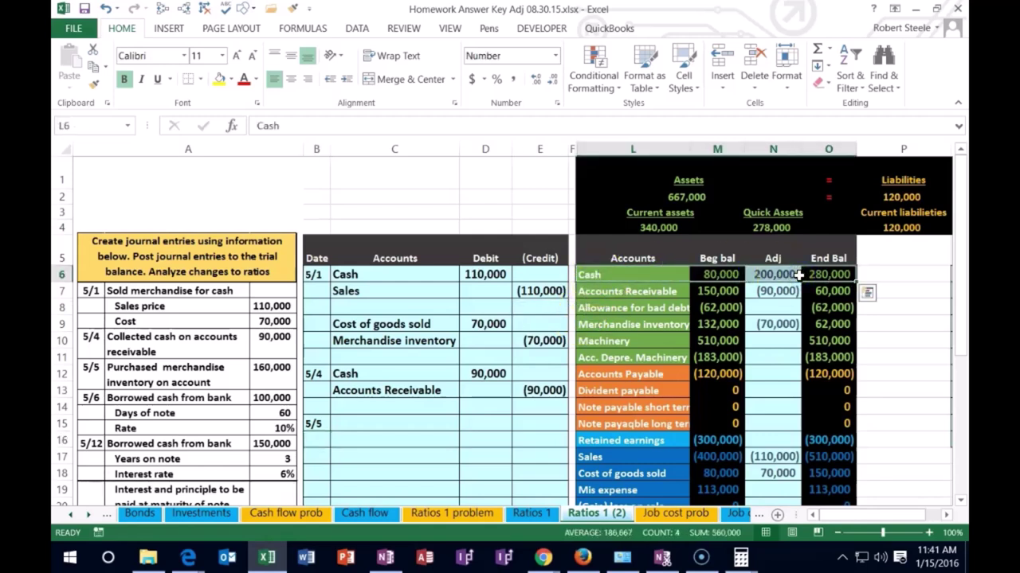
{"action": "left_click_drag", "start_coordinate": [642, 374], "coordinate": [807, 372]}
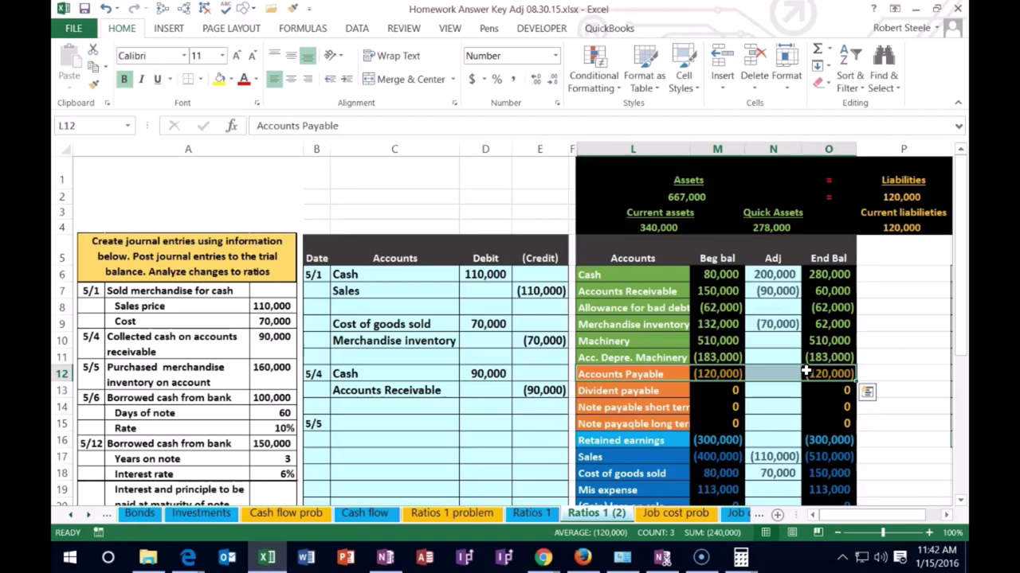
{"action": "left_click", "coordinate": [635, 327]}
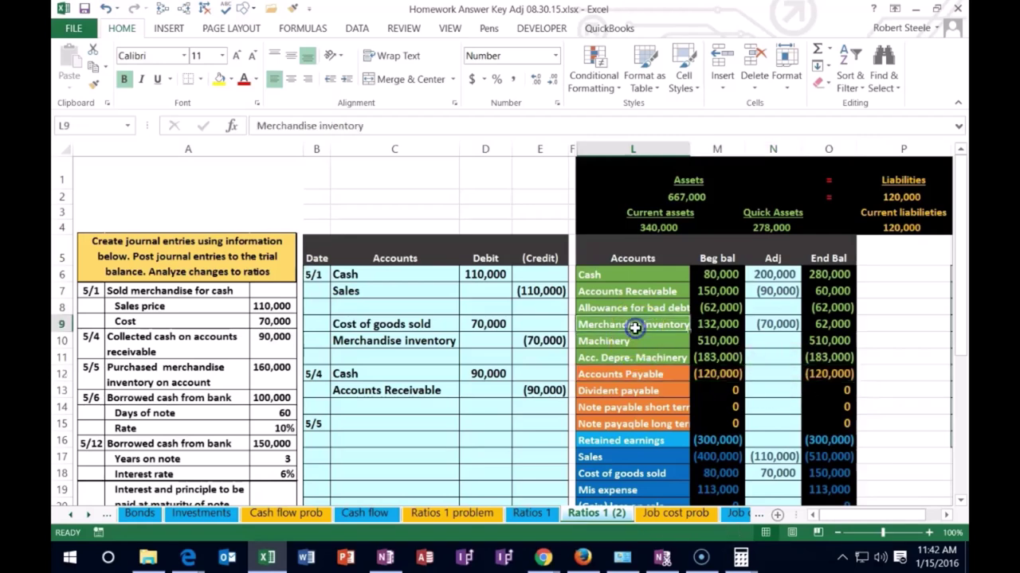
{"action": "left_click", "coordinate": [821, 326]}
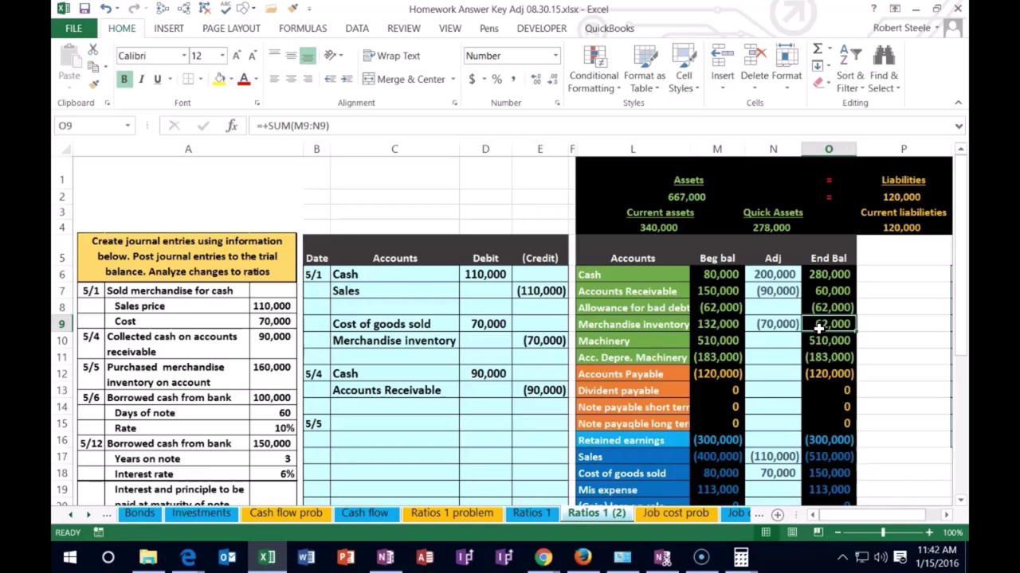
{"action": "right_click", "coordinate": [644, 326]}
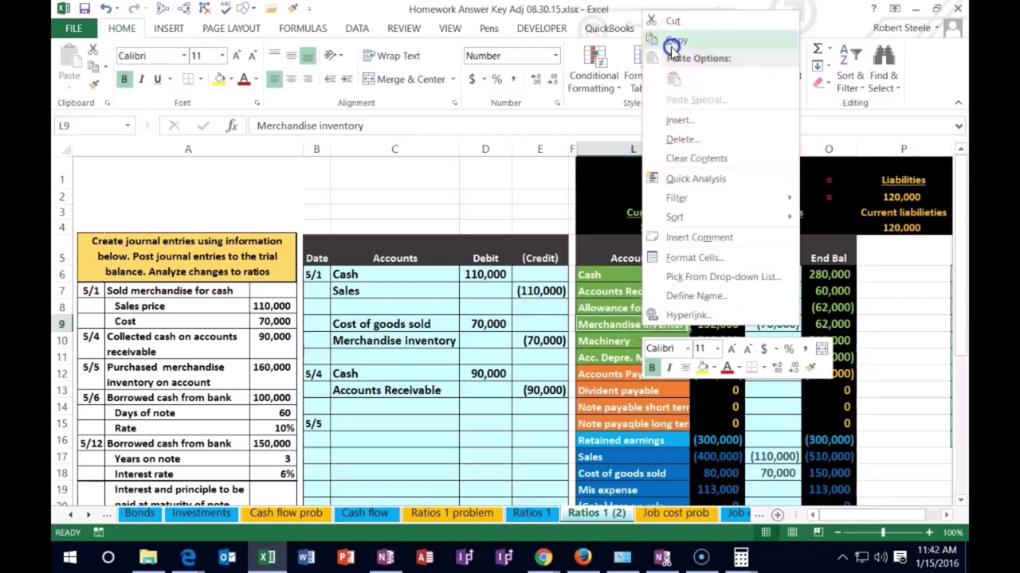
{"action": "left_click", "coordinate": [677, 40]}
{"action": "left_click", "coordinate": [354, 422]}
{"action": "right_click", "coordinate": [353, 421]}
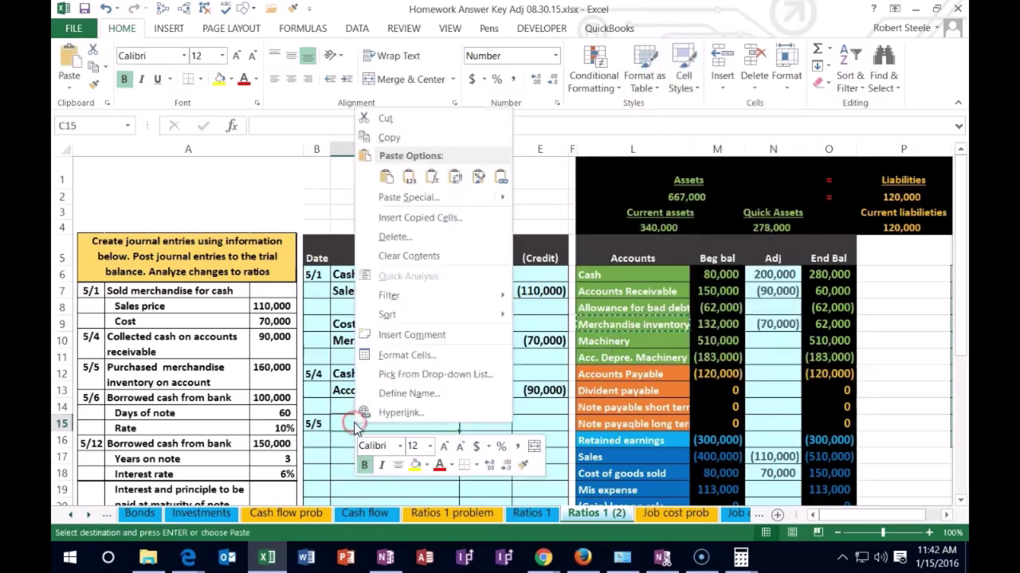
{"action": "left_click", "coordinate": [411, 185]}
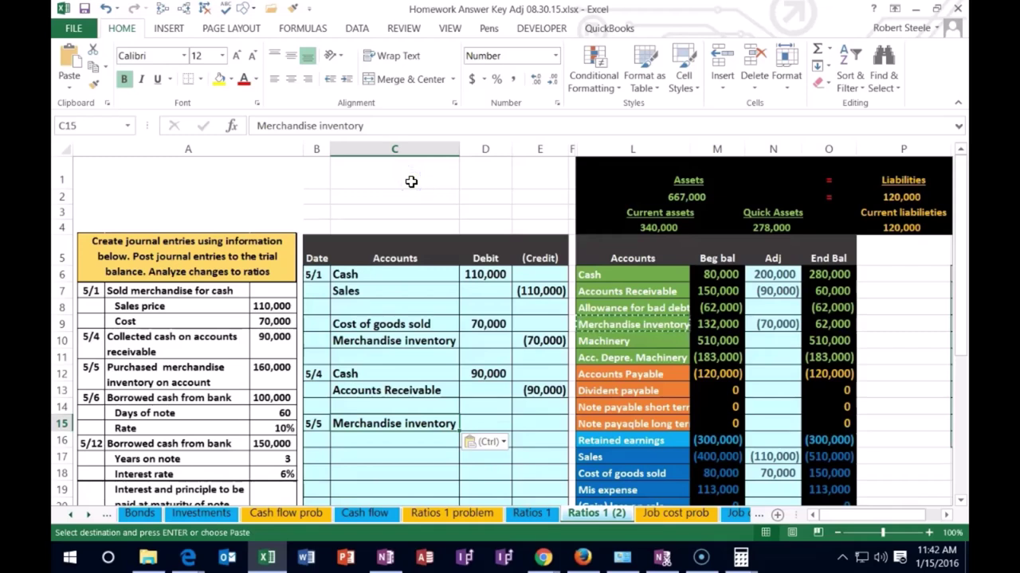
Enter the 5/5 debit of 160,000 in D15 and the matching credit in E16 as =-D15
{"action": "left_click", "coordinate": [479, 425]}
{"action": "type", "text": "16"}
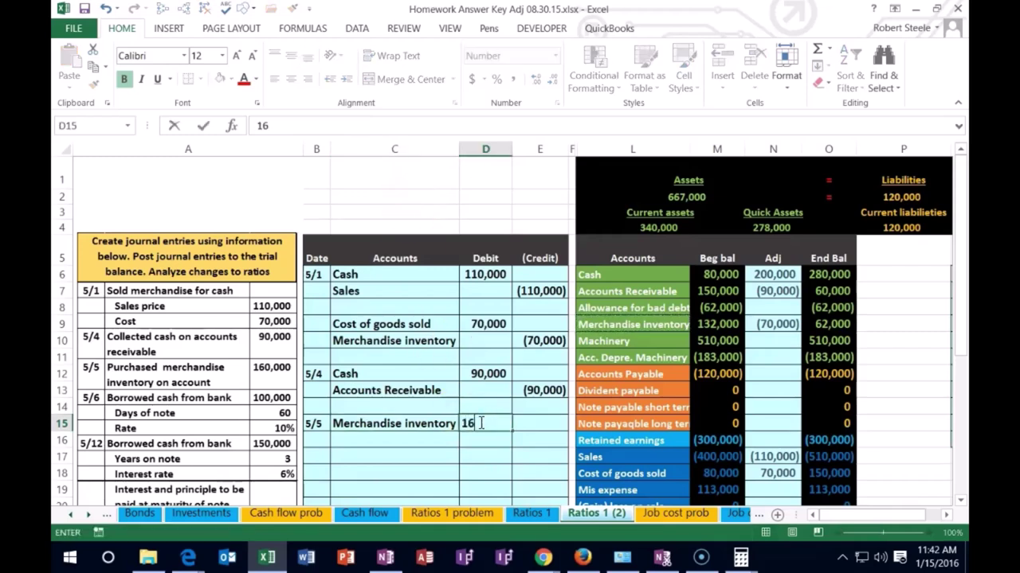
{"action": "type", "text": "0,000"}
{"action": "key", "text": "Return"}
{"action": "key", "text": "Tab"}
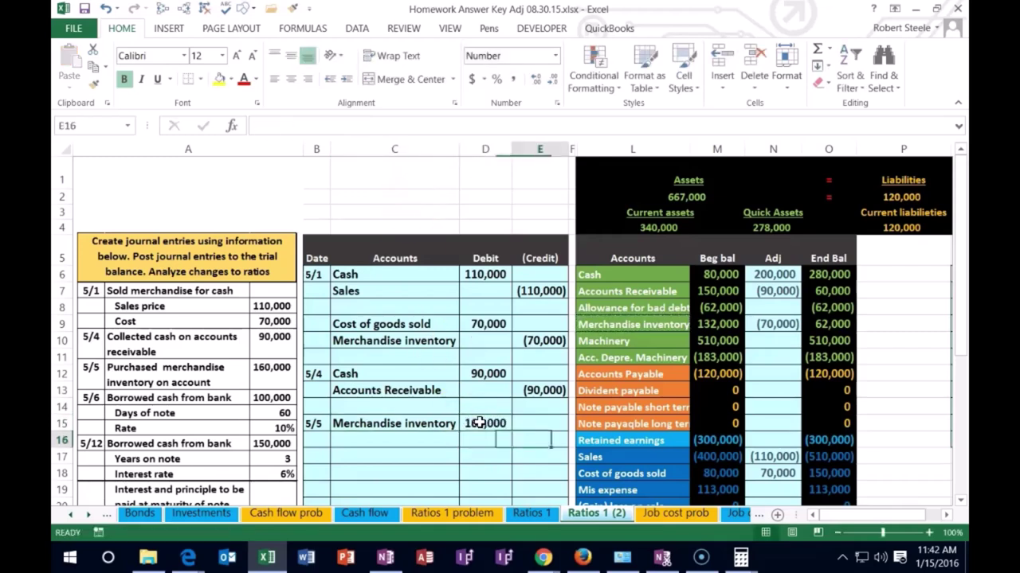
{"action": "type", "text": "=-"}
{"action": "left_click", "coordinate": [480, 423]}
{"action": "key", "text": "Return"}
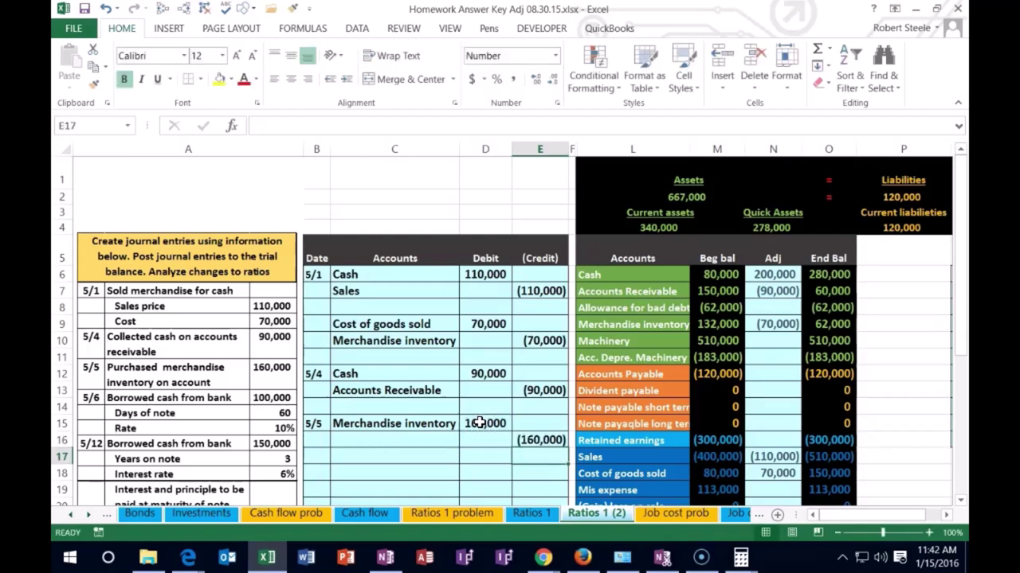
Copy the Accounts Payable account name from the trial balance into C16 as values, as the 5/5 entry's credit account
{"action": "left_click", "coordinate": [448, 441]}
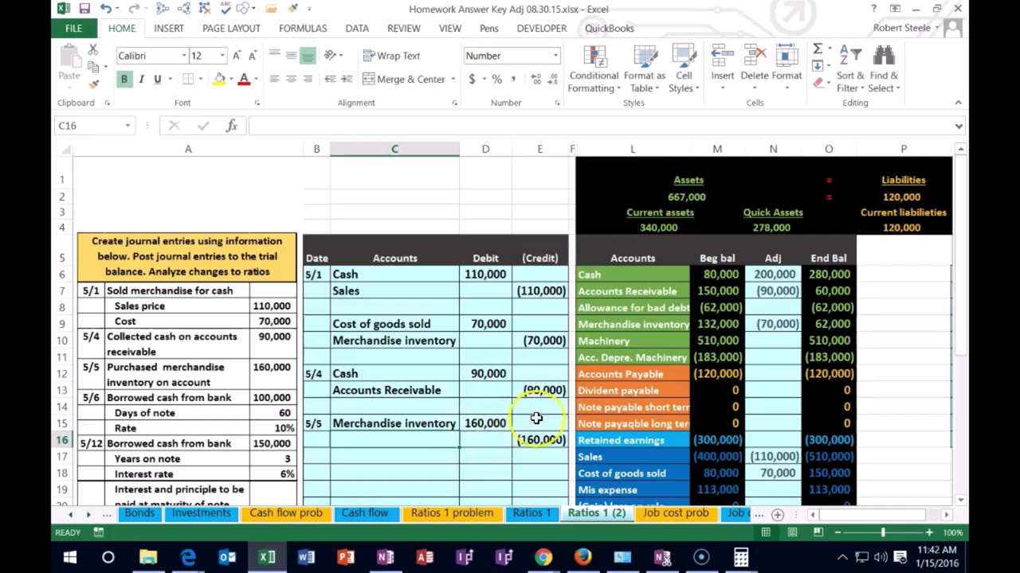
{"action": "left_click", "coordinate": [658, 378]}
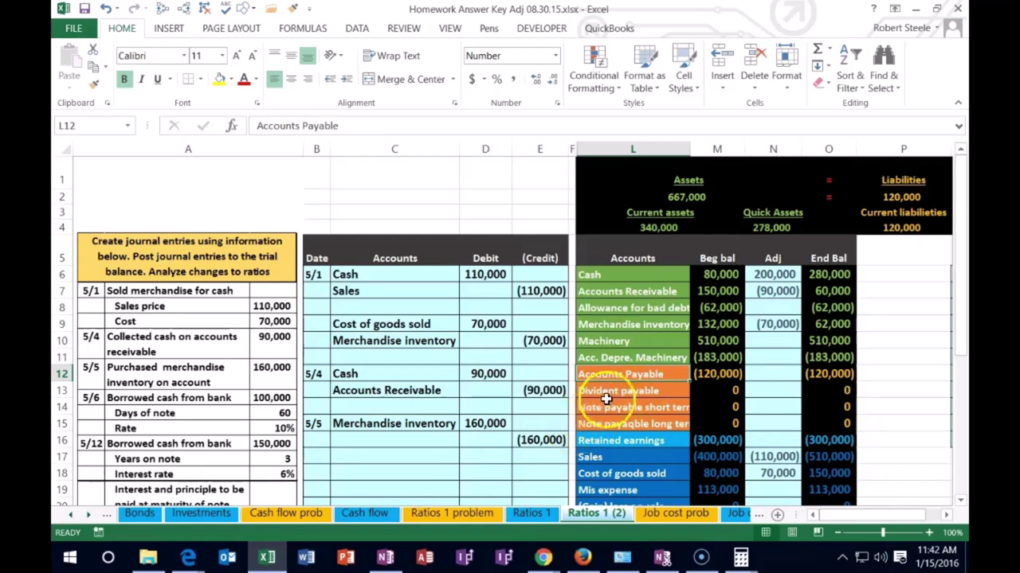
{"action": "left_click_drag", "start_coordinate": [626, 376], "coordinate": [821, 372]}
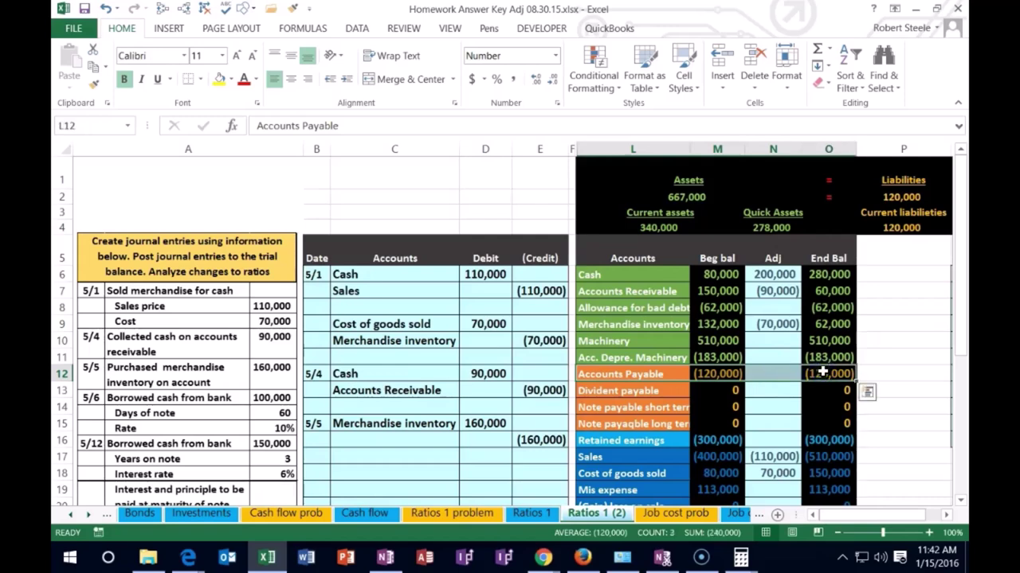
{"action": "left_click", "coordinate": [667, 374]}
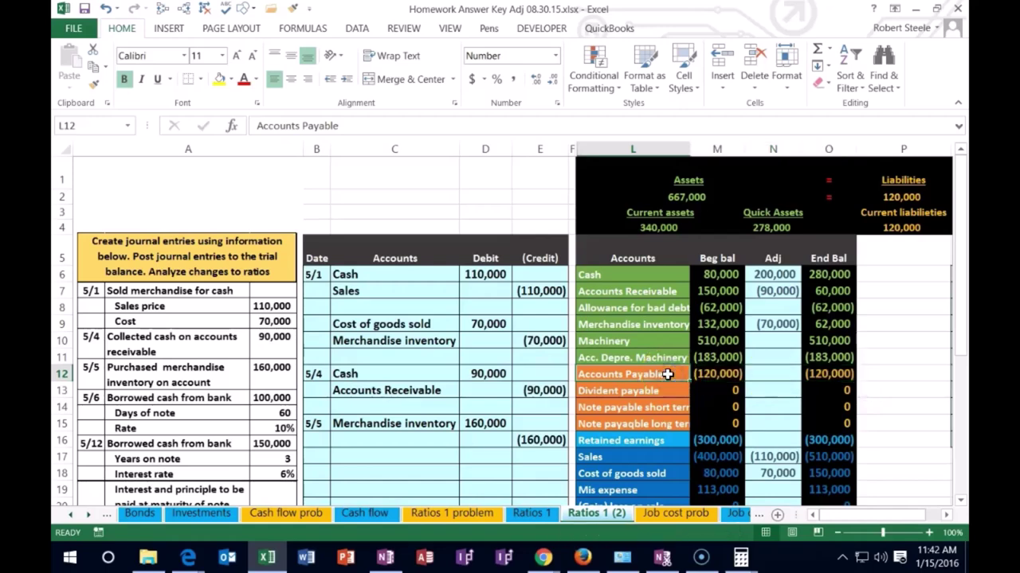
{"action": "right_click", "coordinate": [668, 375]}
{"action": "left_click", "coordinate": [712, 91]}
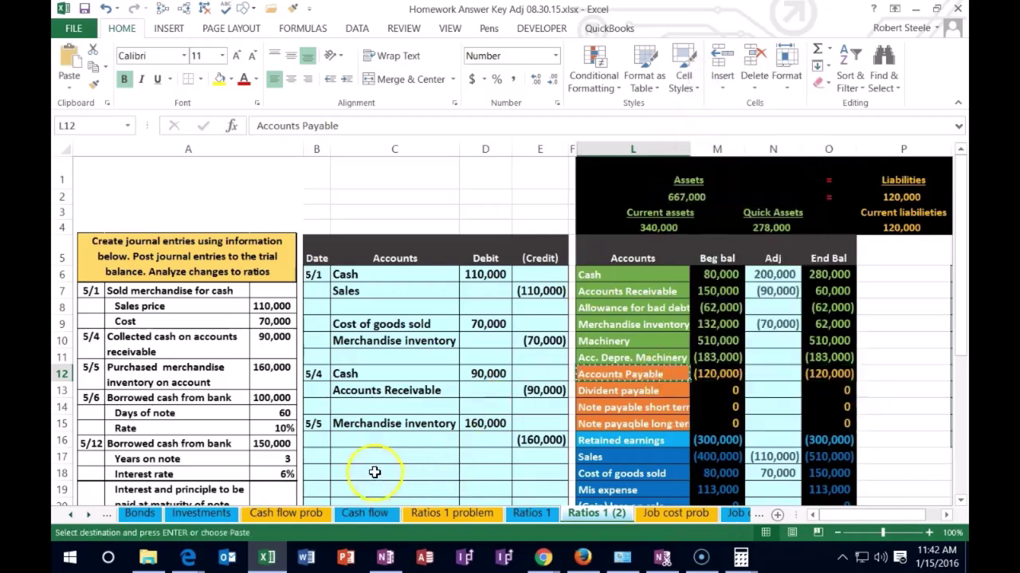
{"action": "left_click", "coordinate": [366, 438]}
{"action": "right_click", "coordinate": [371, 438]}
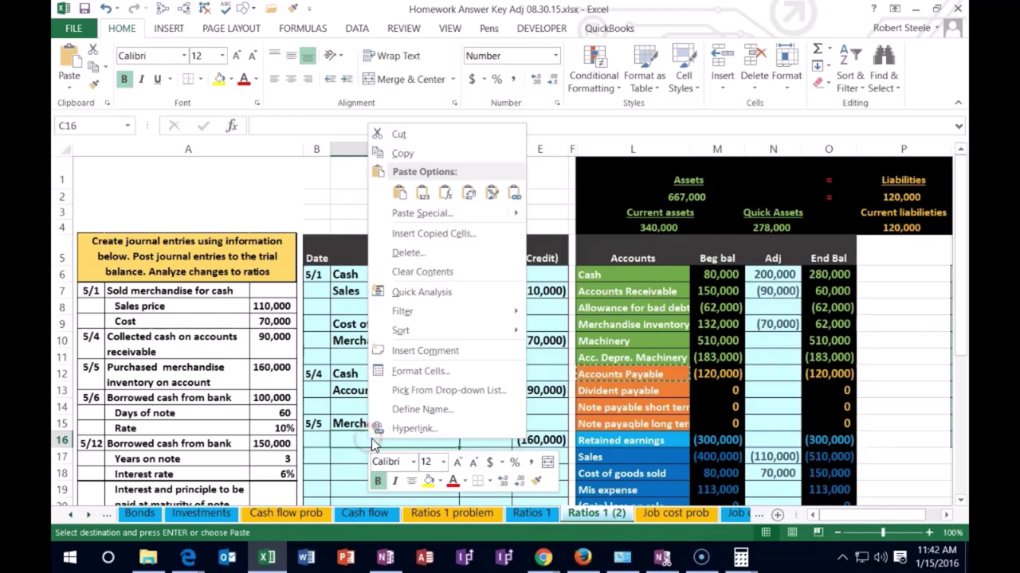
{"action": "left_click", "coordinate": [417, 199]}
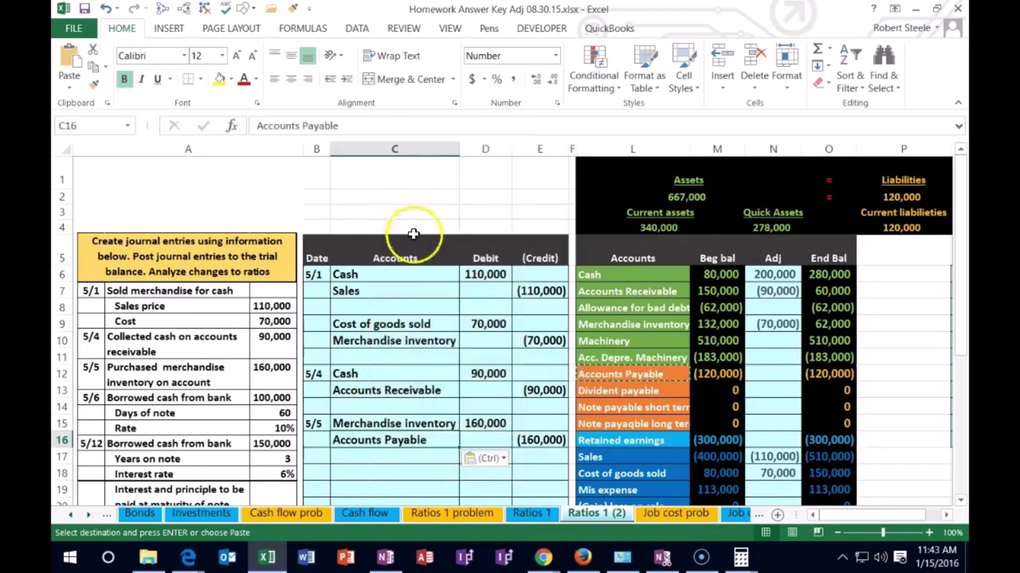
Post the 5/5 inventory debit to the Merchandise inventory adjustment in N9 as =E10+D15, and check the current assets and quick assets formulas
{"action": "left_click", "coordinate": [419, 419]}
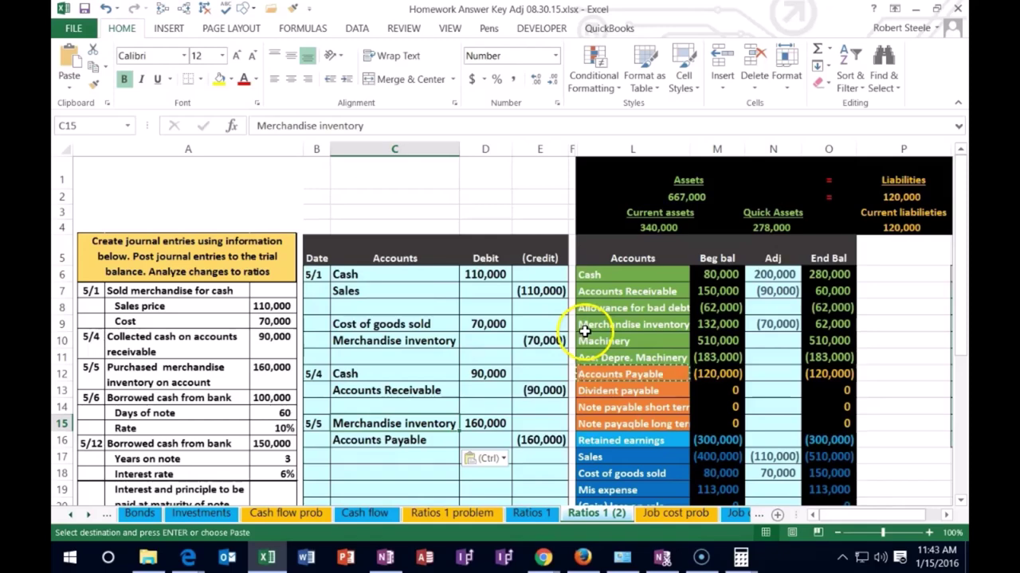
{"action": "left_click", "coordinate": [766, 321]}
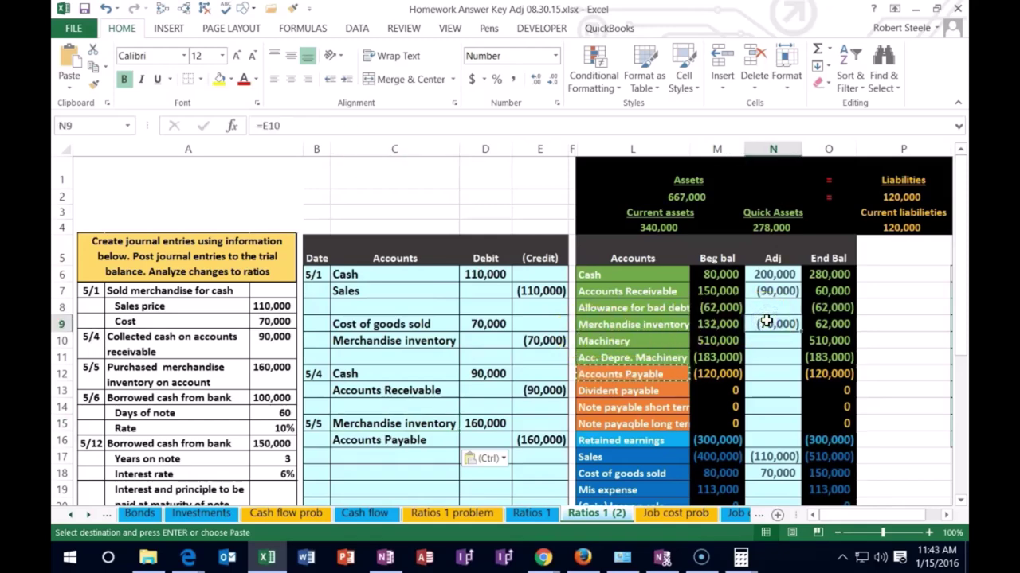
{"action": "double_click", "coordinate": [765, 322]}
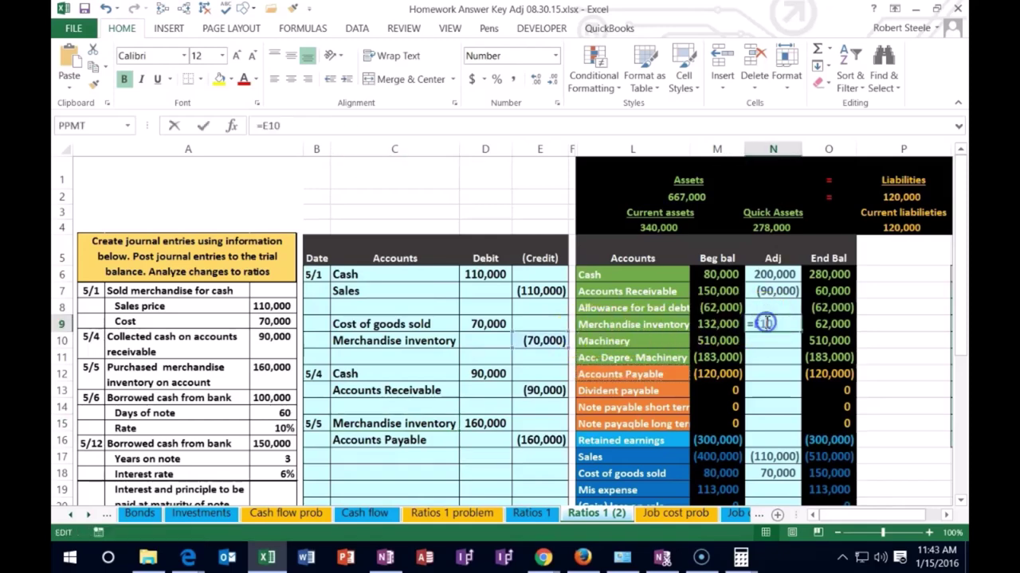
{"action": "type", "text": "+"}
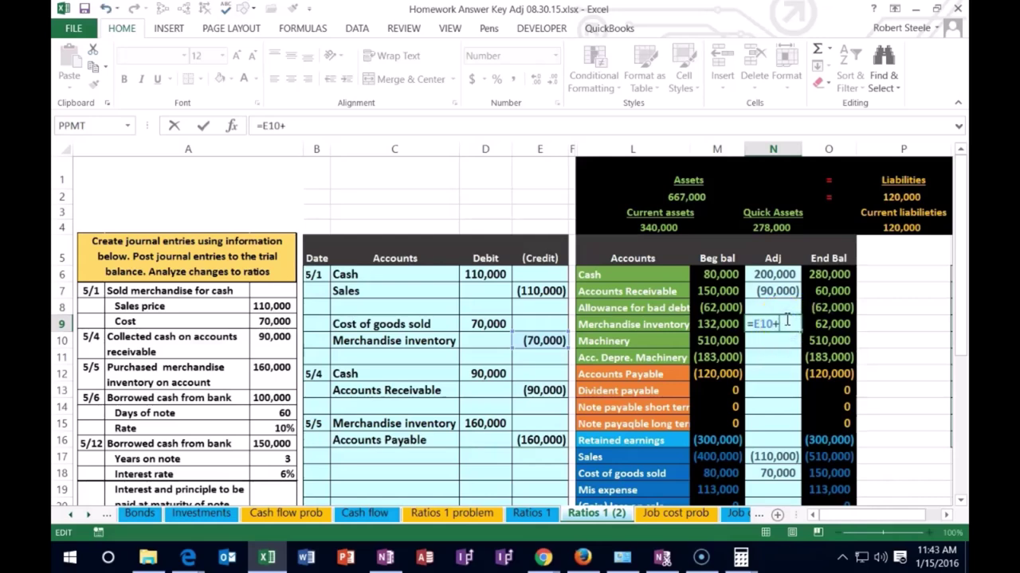
{"action": "left_click", "coordinate": [494, 420]}
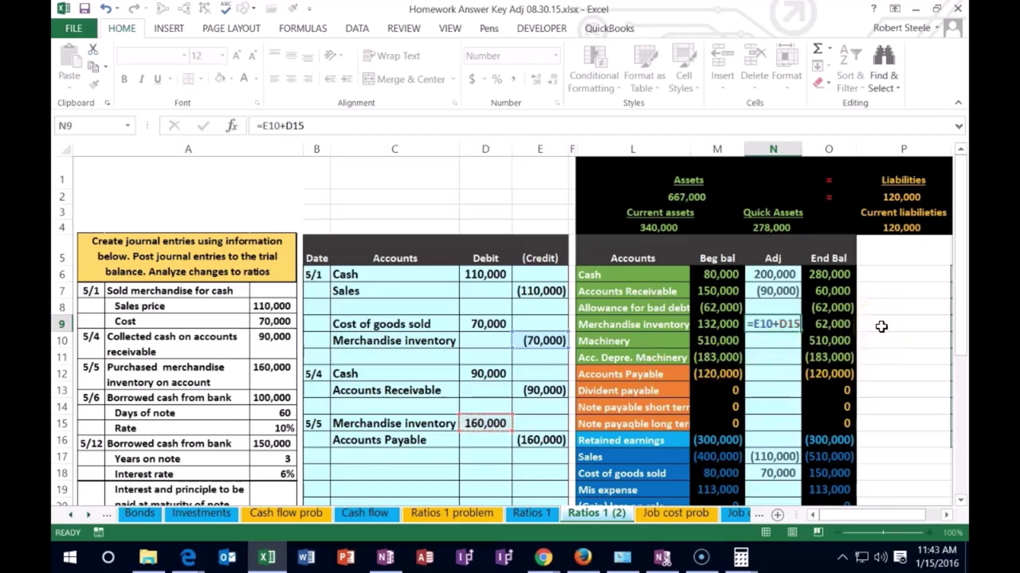
{"action": "key", "text": "Return"}
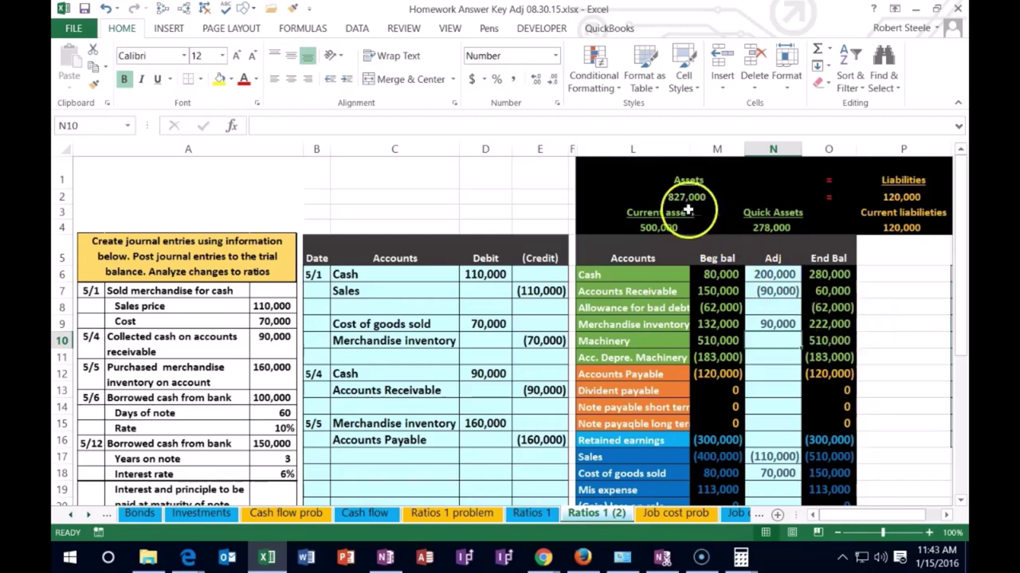
{"action": "left_click", "coordinate": [659, 228]}
{"action": "double_click", "coordinate": [659, 228]}
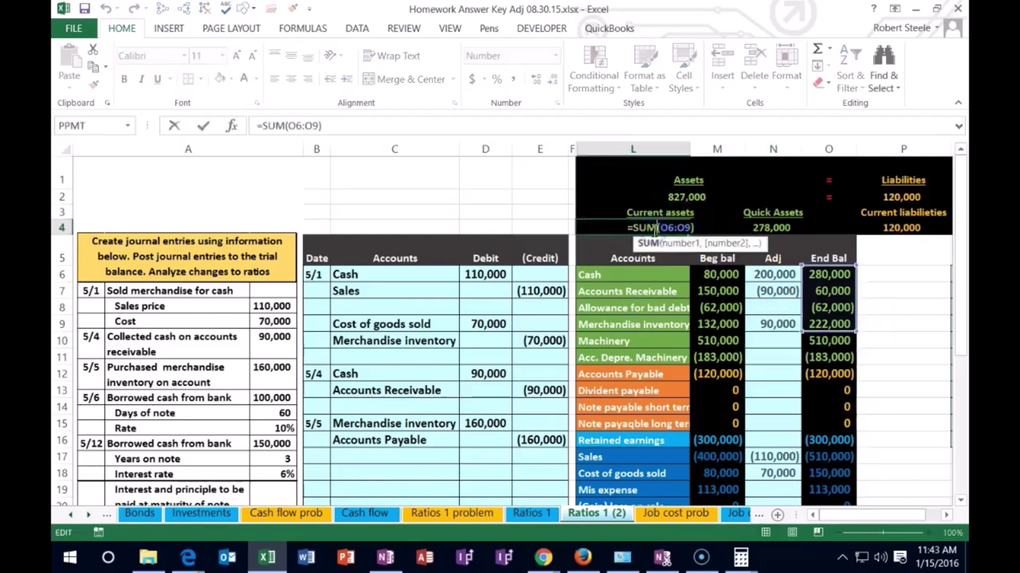
{"action": "key", "text": "Return"}
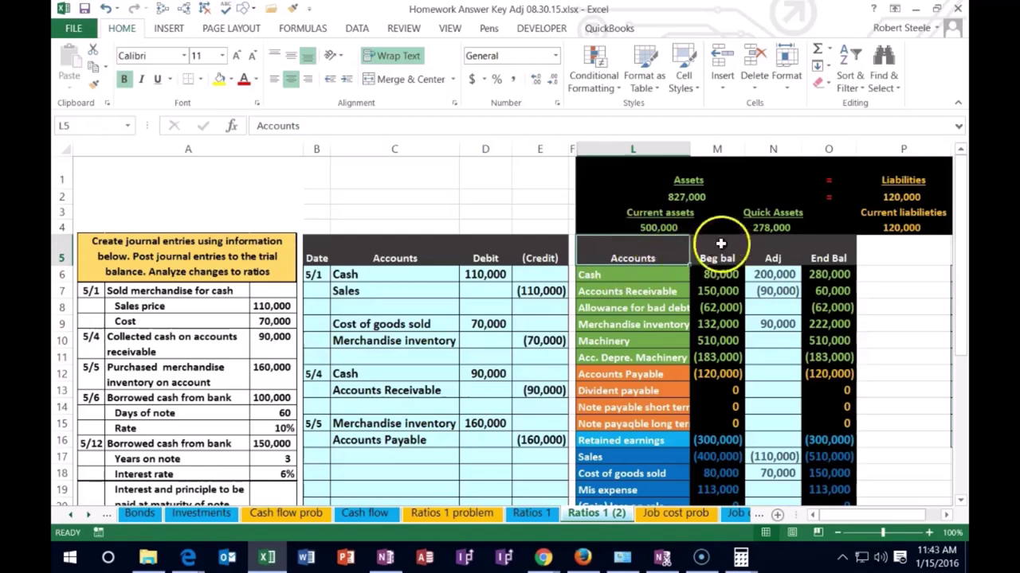
{"action": "double_click", "coordinate": [763, 228]}
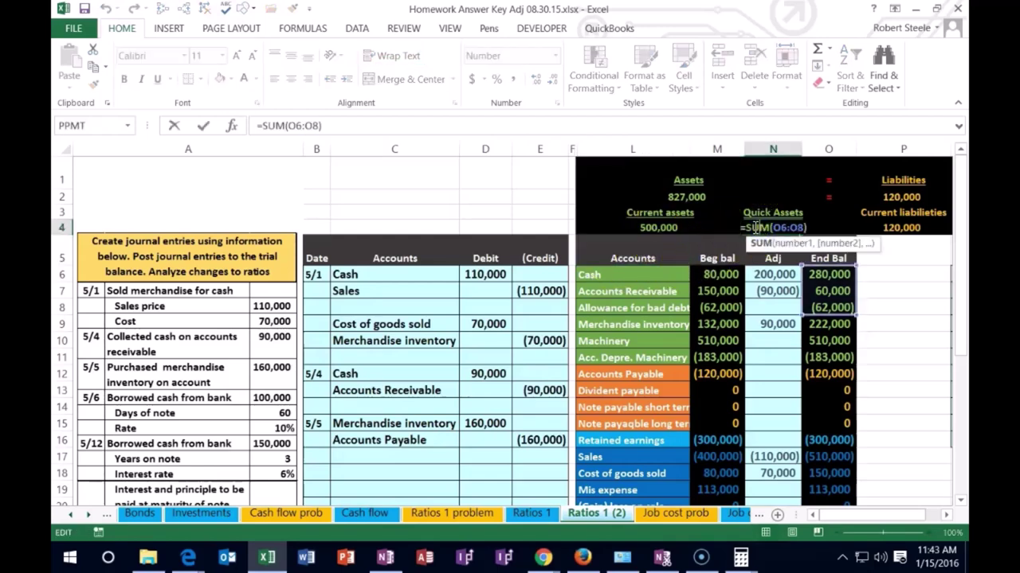
{"action": "key", "text": "Return"}
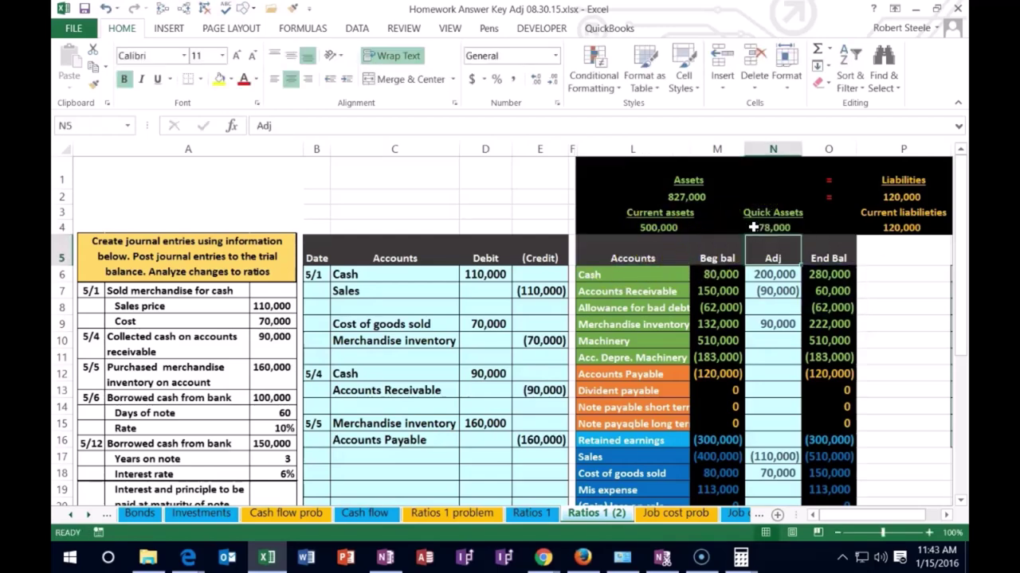
Post the 5/5 credit to the Accounts Payable adjustment in N12 as =E16
{"action": "left_click", "coordinate": [390, 442]}
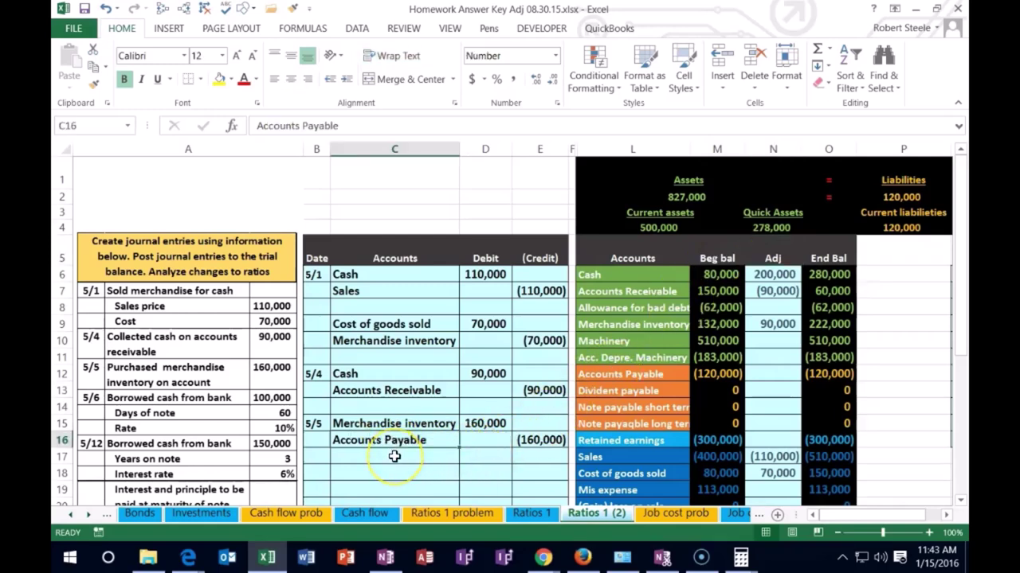
{"action": "left_click", "coordinate": [603, 374]}
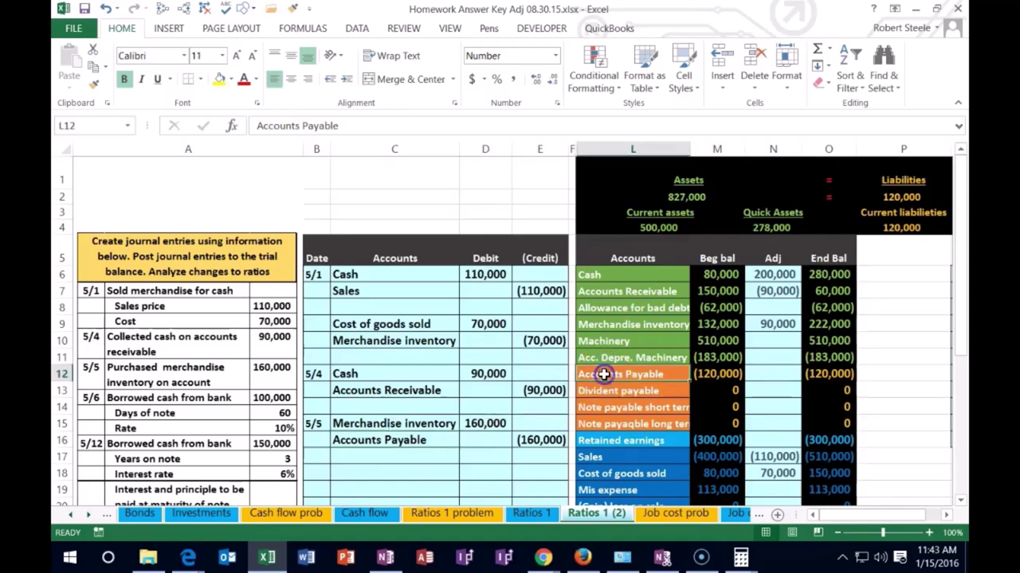
{"action": "left_click", "coordinate": [769, 376]}
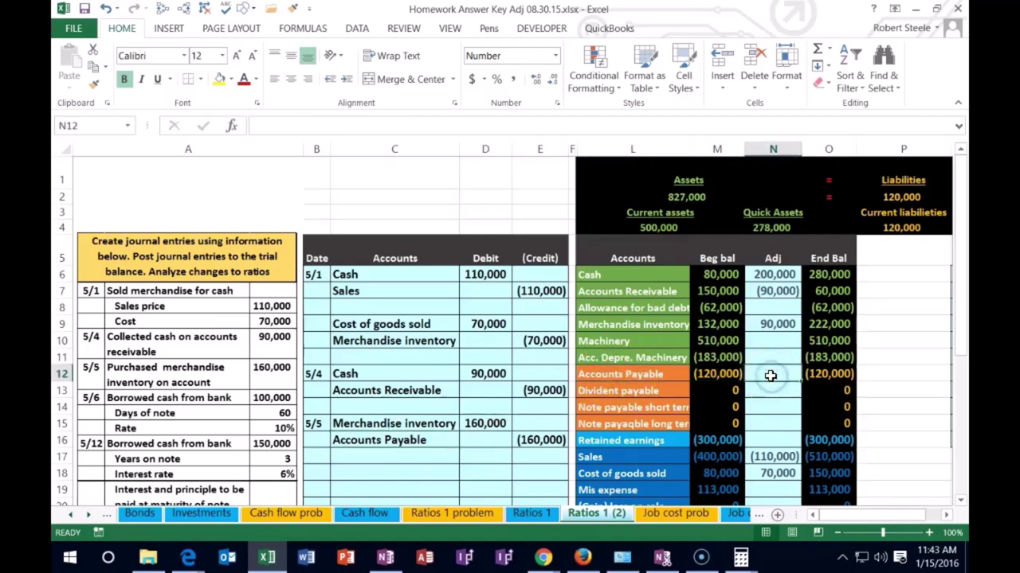
{"action": "type", "text": "="}
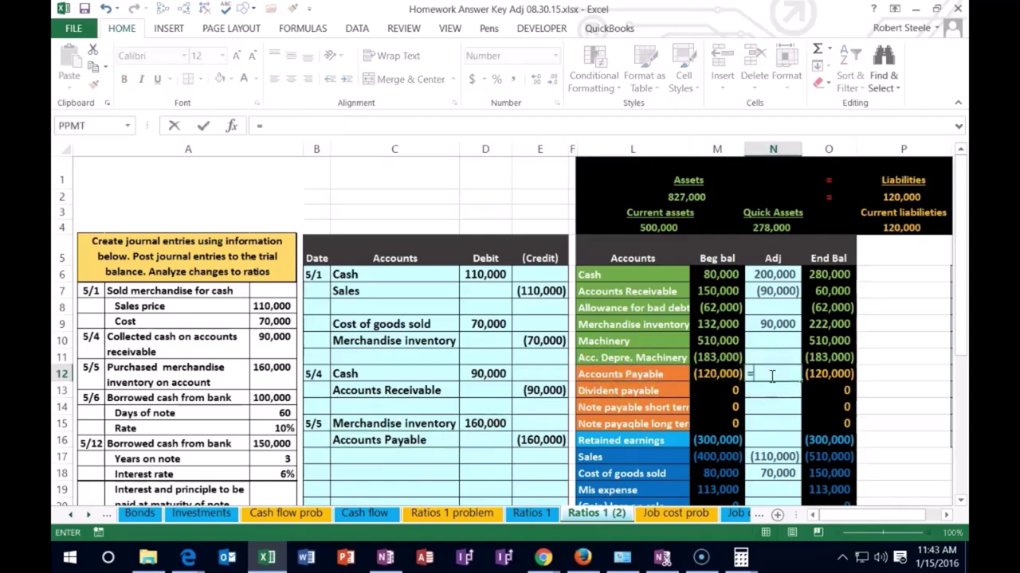
{"action": "left_click", "coordinate": [545, 440]}
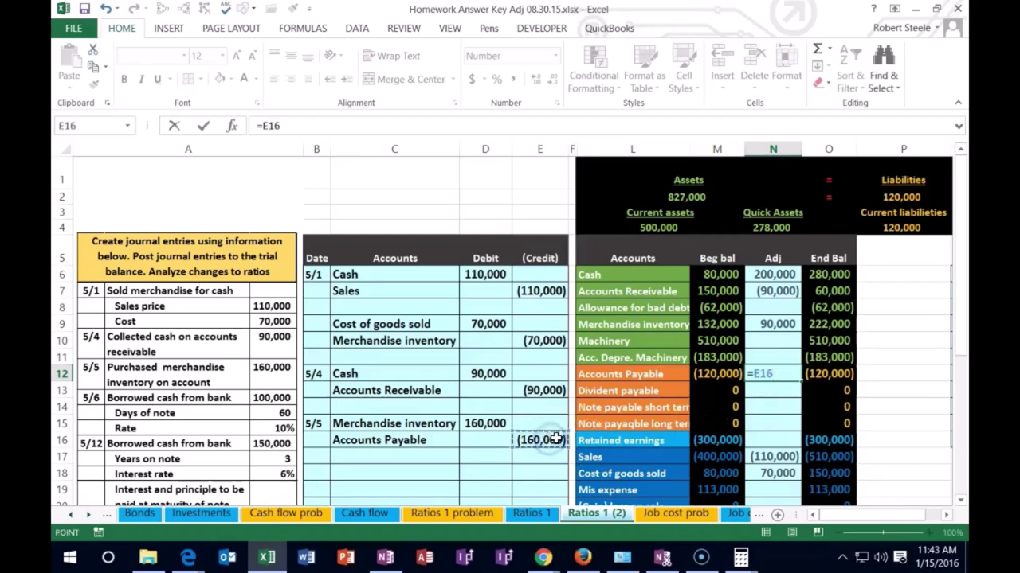
{"action": "key", "text": "ctrl+Return"}
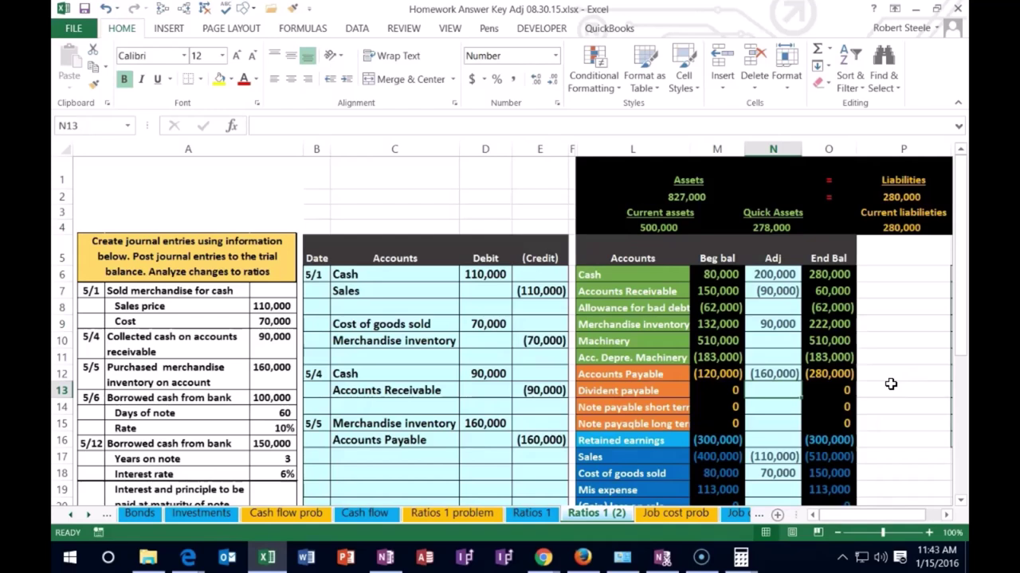
Check the current liabilities formula in P4, and enter the date 5/5 in Q9 of the ratio table
{"action": "left_click", "coordinate": [903, 228]}
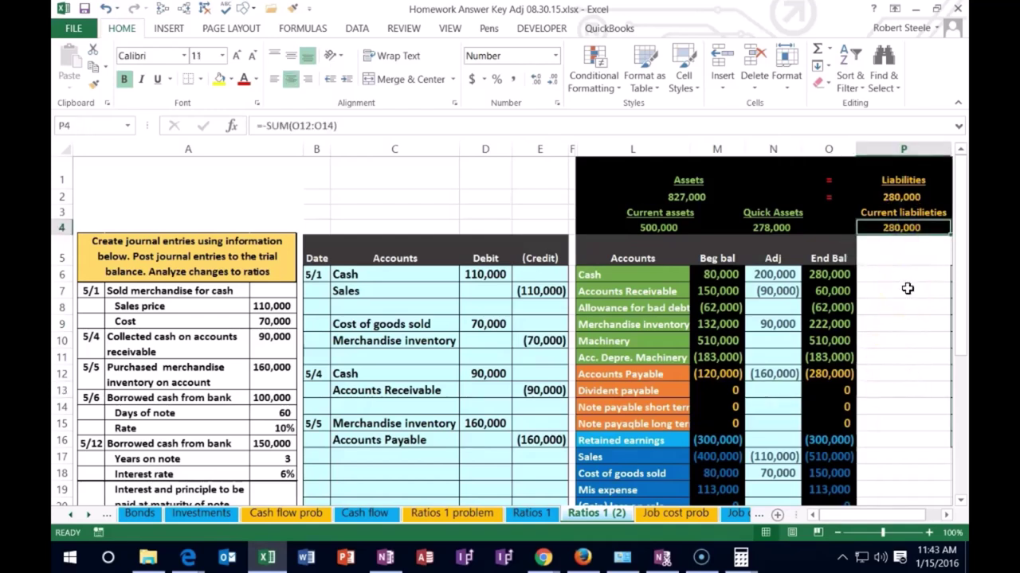
{"action": "key", "text": "Right"}
{"action": "key", "text": "Right"}
{"action": "key", "text": "Right"}
{"action": "key", "text": "Right"}
{"action": "key", "text": "Right"}
{"action": "key", "text": "Right"}
{"action": "key", "text": "Down"}
{"action": "key", "text": "Down"}
{"action": "key", "text": "Down"}
{"action": "key", "text": "Right"}
{"action": "key", "text": "Left"}
{"action": "key", "text": "Left"}
{"action": "key", "text": "Left"}
{"action": "key", "text": "Left"}
{"action": "key", "text": "Left"}
{"action": "key", "text": "Left"}
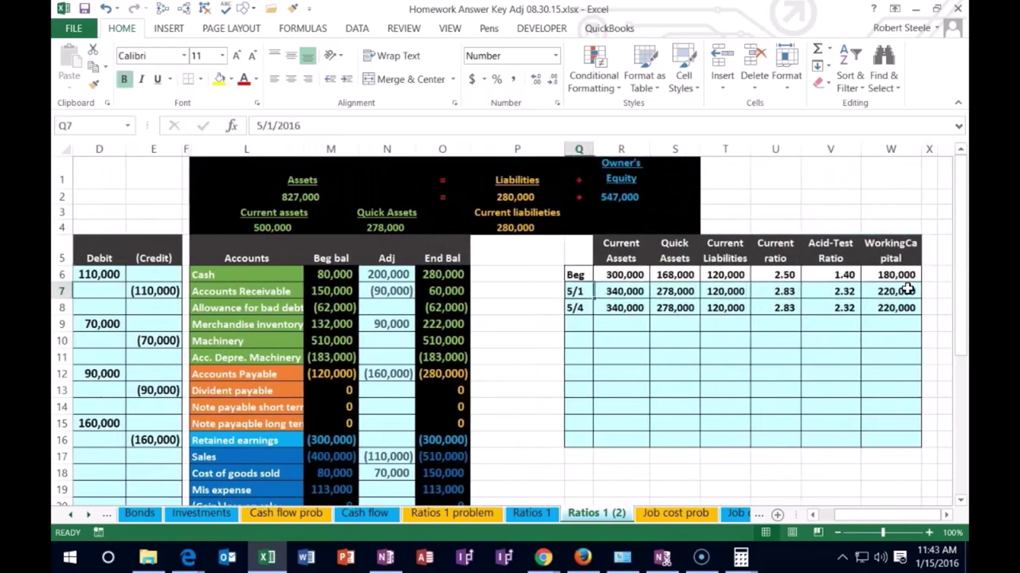
{"action": "key", "text": "Down"}
{"action": "key", "text": "Down"}
{"action": "type", "text": "5/5"}
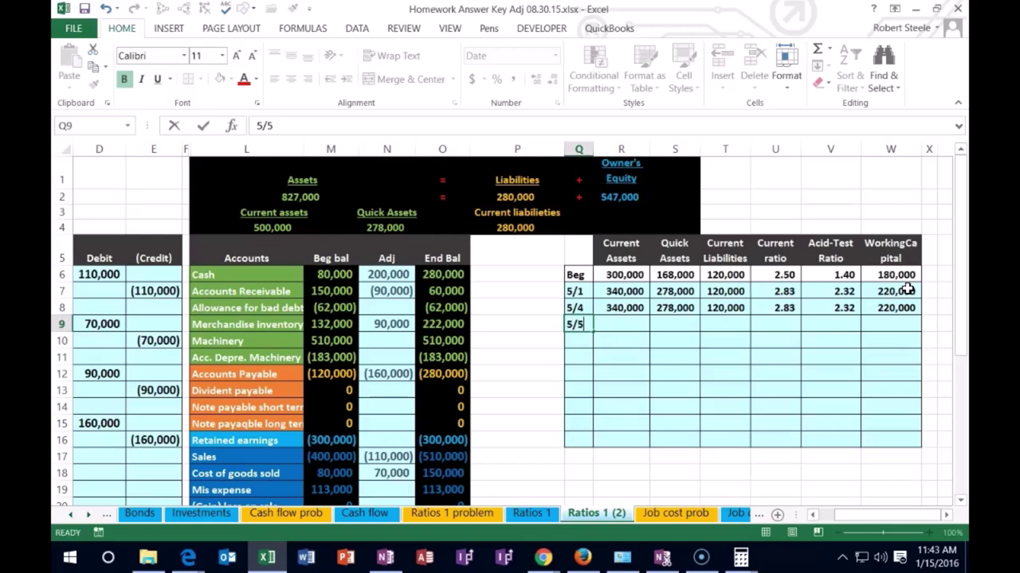
{"action": "key", "text": "Tab"}
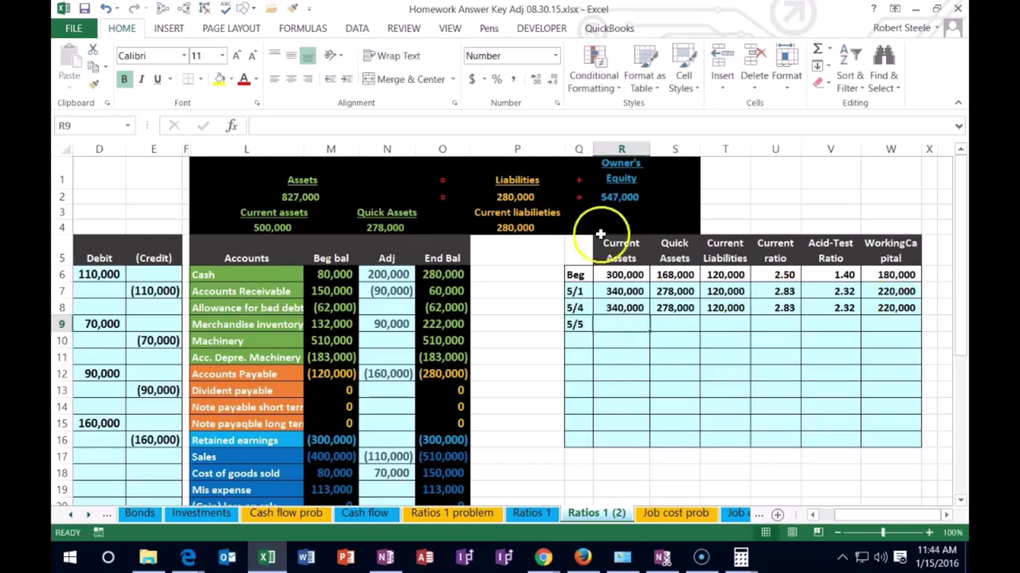
Fill the 5/5 ratio row with current assets 500,000 in R9, quick assets 278,000 in S9 and current liabilities 280,000 in T9
{"action": "type", "text": "500"}
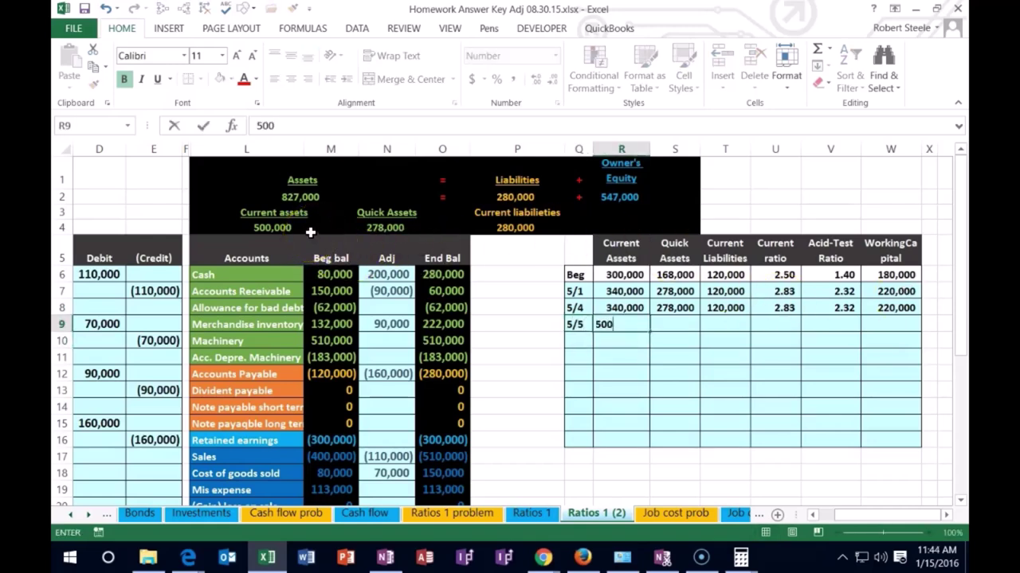
{"action": "type", "text": ",0000"}
{"action": "key", "text": "Tab"}
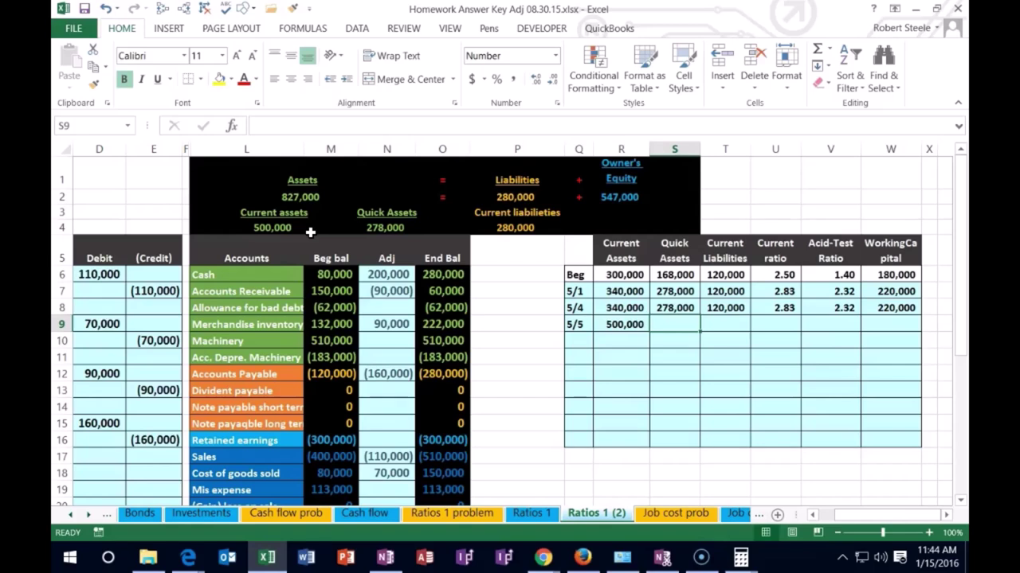
{"action": "type", "text": "278000"}
{"action": "key", "text": "Return"}
{"action": "key", "text": "Right"}
{"action": "key", "text": "Up"}
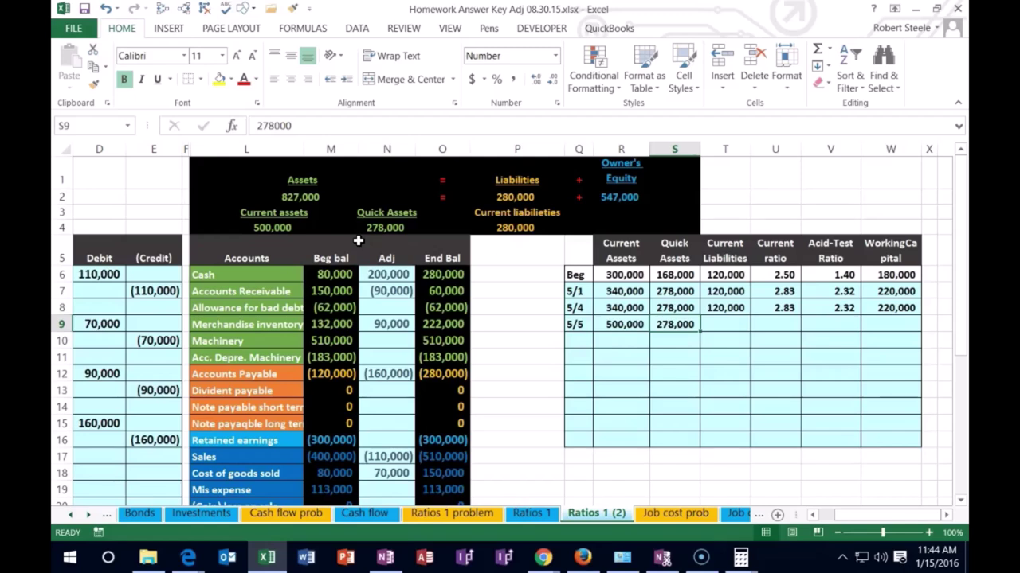
{"action": "key", "text": "Right"}
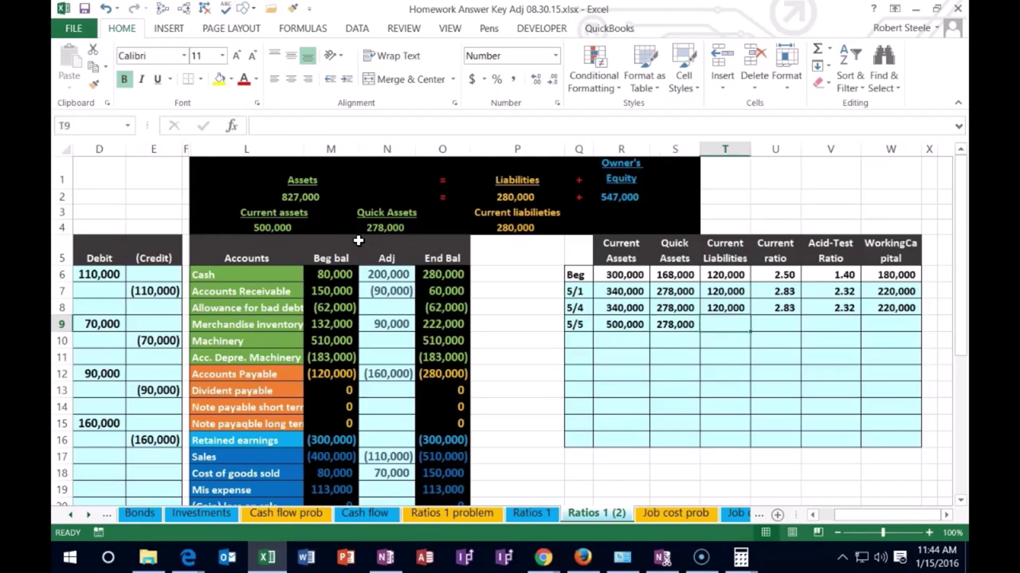
{"action": "type", "text": "280,"}
{"action": "type", "text": "0000"}
{"action": "key", "text": "Tab"}
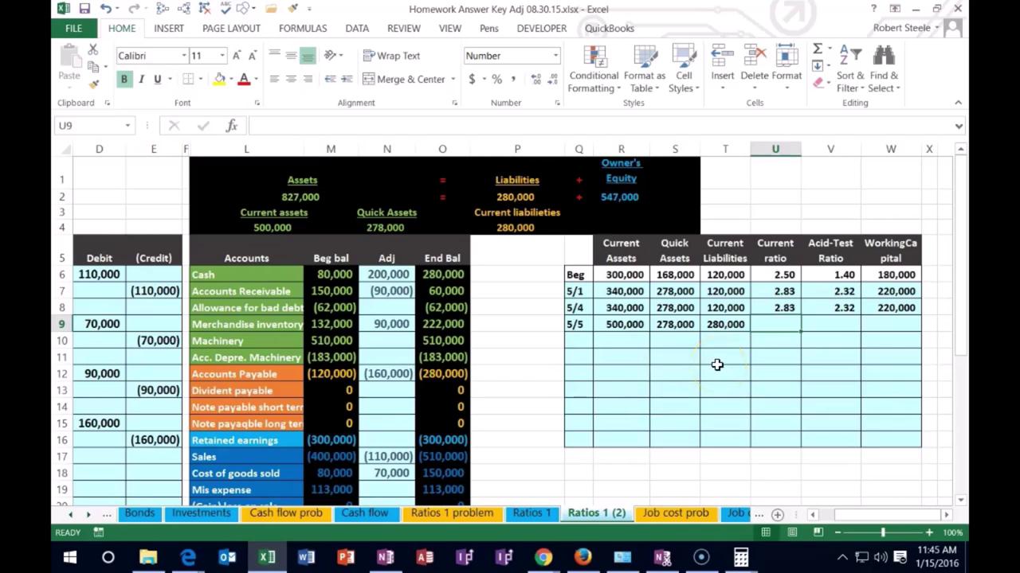
Calculate the 5/5 current ratio in U9 as =R9/T9 and compare it with the 5/4 ratio in U8
{"action": "type", "text": "="}
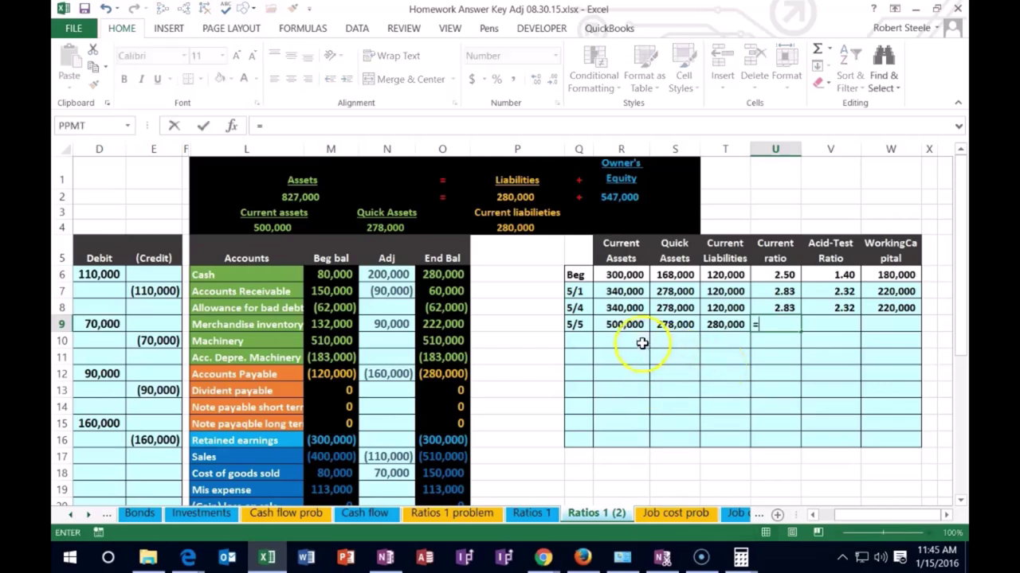
{"action": "left_click", "coordinate": [627, 324]}
{"action": "type", "text": "/"}
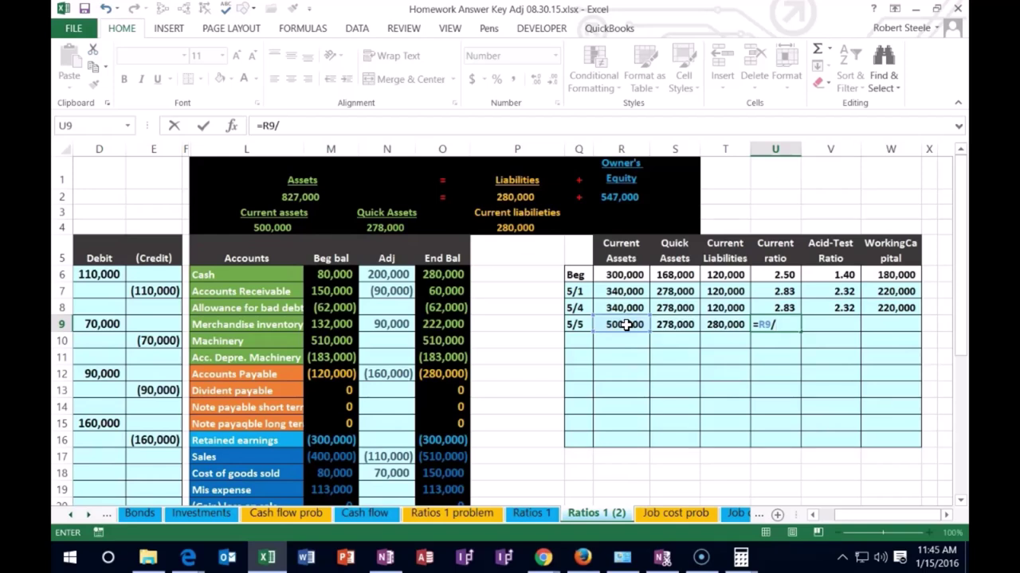
{"action": "left_click", "coordinate": [713, 324]}
{"action": "key", "text": "Return"}
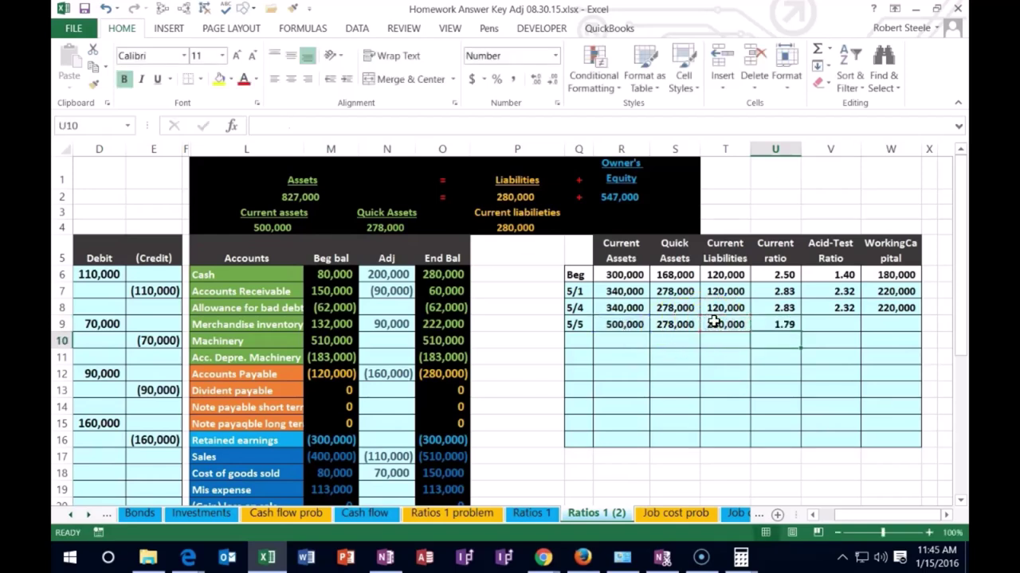
{"action": "key", "text": "Up"}
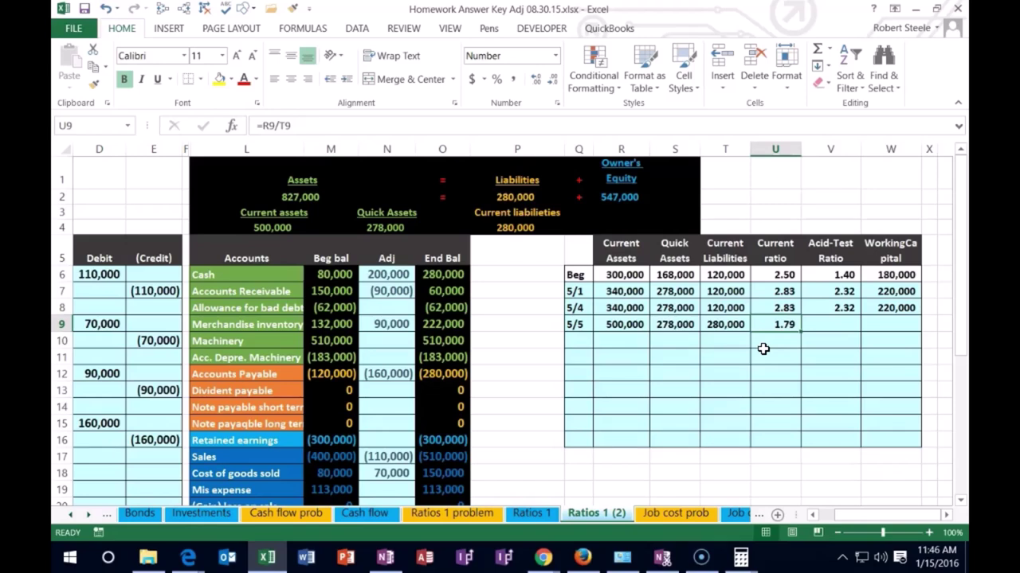
{"action": "left_click", "coordinate": [771, 308]}
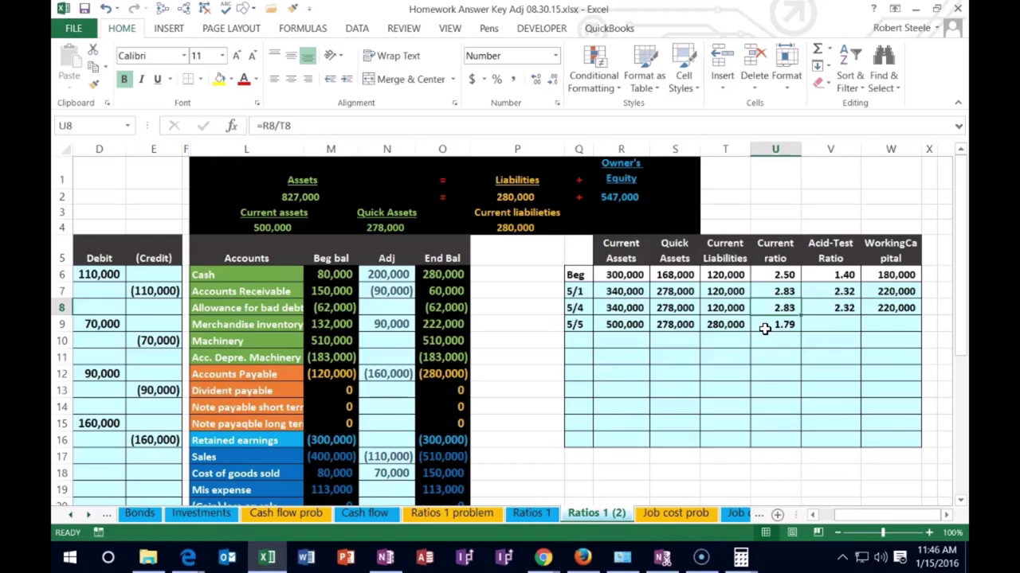
{"action": "left_click", "coordinate": [764, 328]}
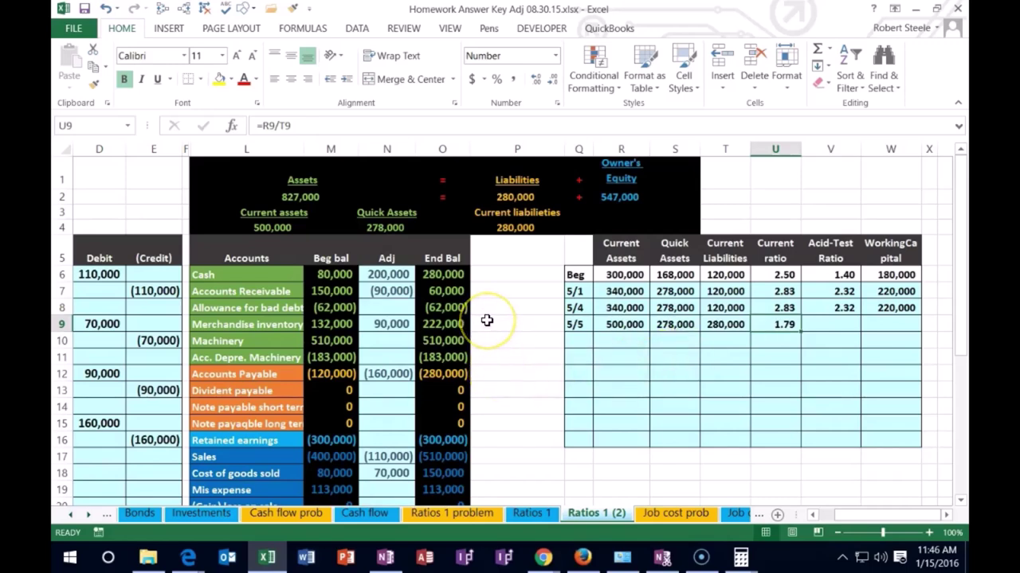
Calculate the 5/5 acid-test ratio in V9 as =S9/T9, and check it against the quick assets figure
{"action": "left_click", "coordinate": [840, 327]}
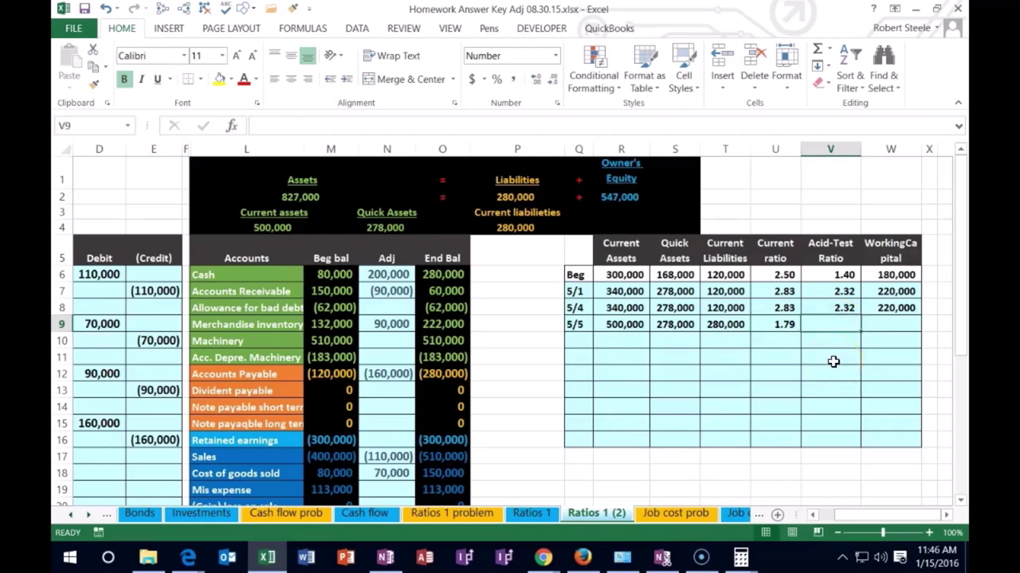
{"action": "type", "text": "="}
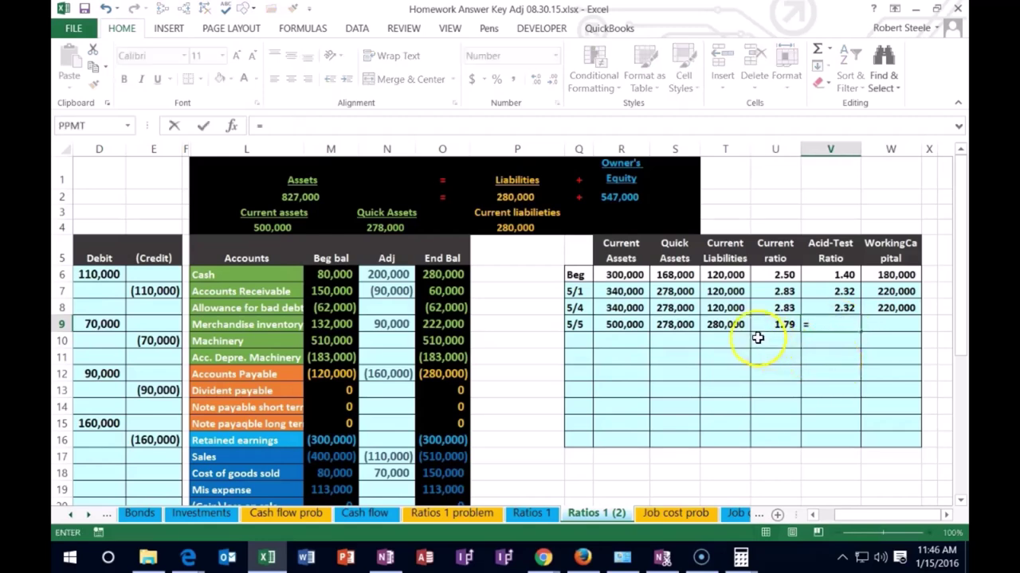
{"action": "left_click", "coordinate": [678, 327]}
{"action": "type", "text": "/"}
{"action": "left_click", "coordinate": [721, 325]}
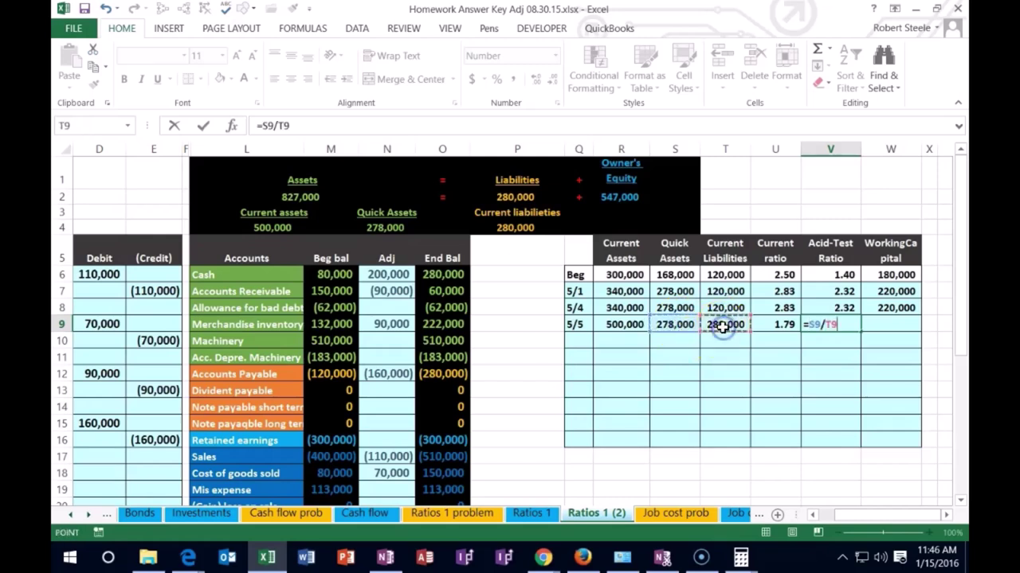
{"action": "key", "text": "Return"}
{"action": "key", "text": "Up"}
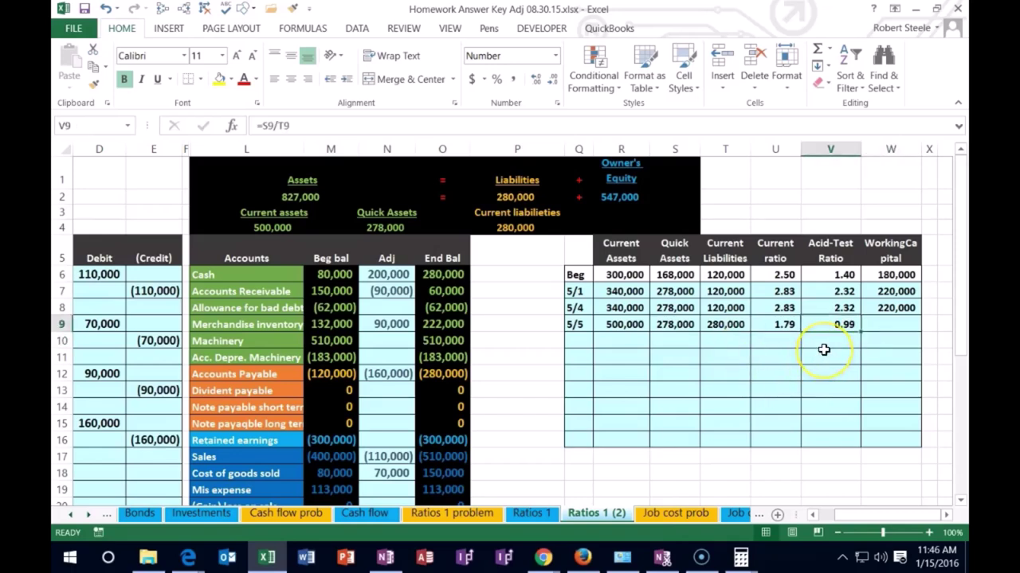
{"action": "left_click", "coordinate": [687, 326]}
{"action": "key", "text": "Return"}
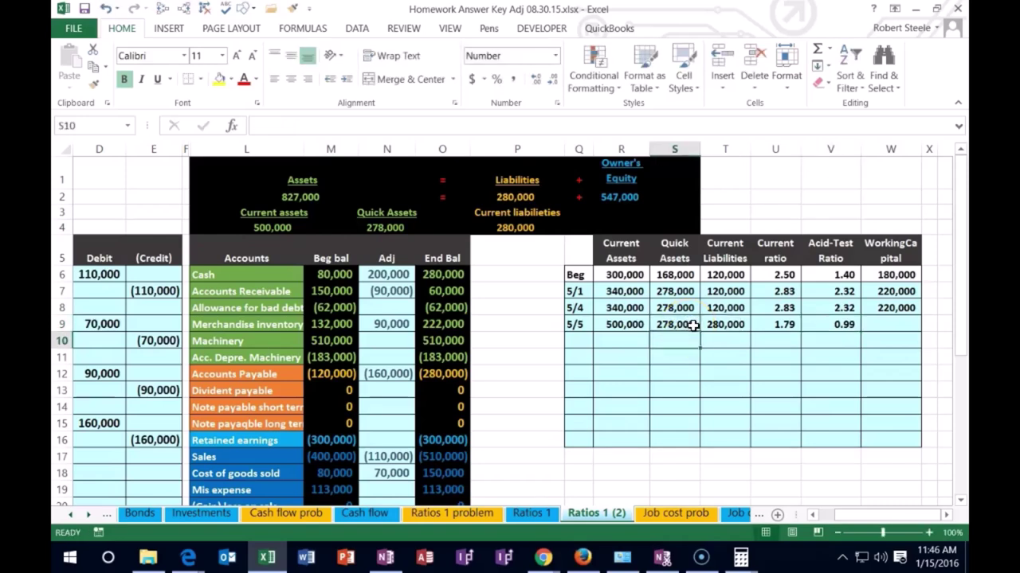
{"action": "left_click", "coordinate": [378, 227]}
{"action": "double_click", "coordinate": [378, 227]}
{"action": "key", "text": "Return"}
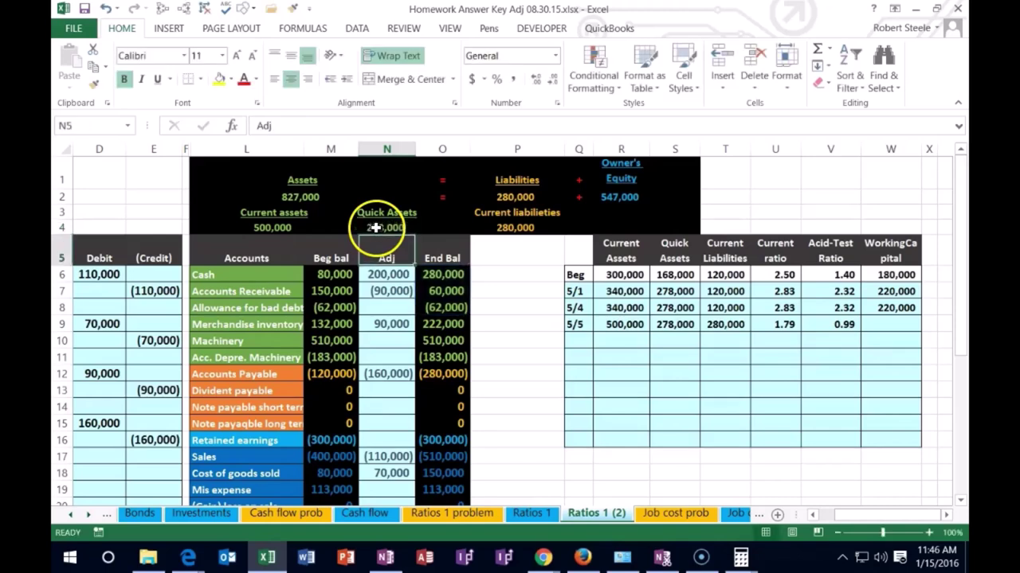
Calculate the 5/5 working capital in W9 as =R9-T9
{"action": "left_click", "coordinate": [902, 322]}
{"action": "type", "text": "="}
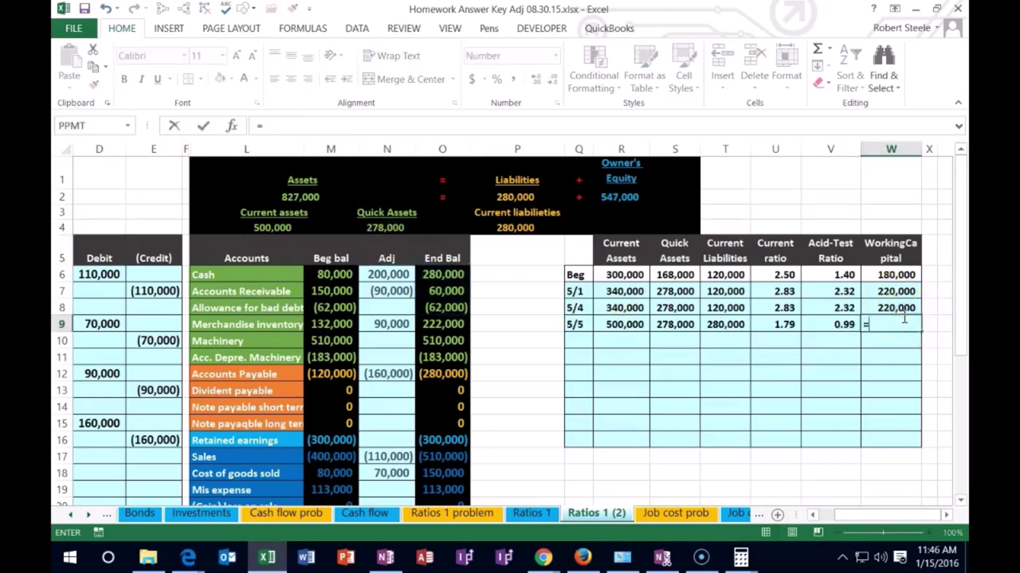
{"action": "left_click", "coordinate": [637, 325]}
{"action": "type", "text": "-"}
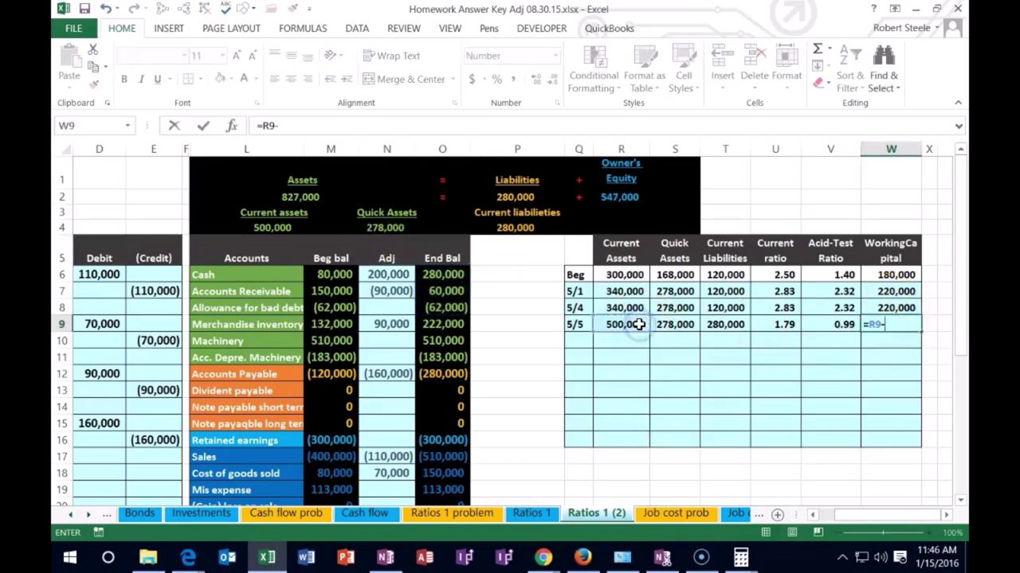
{"action": "left_click", "coordinate": [725, 324]}
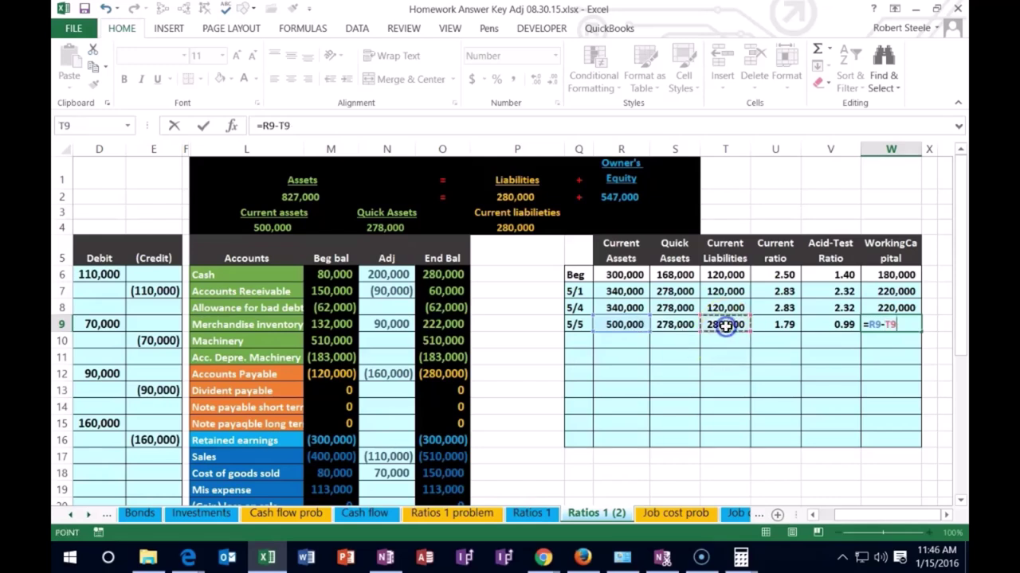
{"action": "key", "text": "Return"}
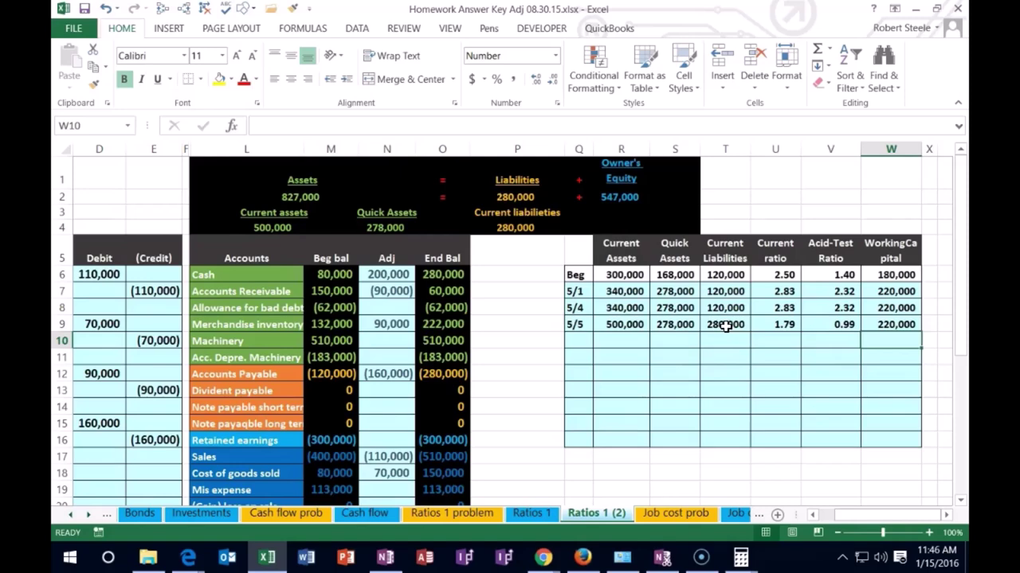
Start the next journal entry by entering the date 5/6 in B18
{"action": "key", "text": "Left"}
{"action": "key", "text": "Left"}
{"action": "key", "text": "Left"}
{"action": "key", "text": "Left"}
{"action": "key", "text": "Left"}
{"action": "key", "text": "Left"}
{"action": "key", "text": "Left"}
{"action": "key", "text": "Left"}
{"action": "key", "text": "Left"}
{"action": "key", "text": "Left"}
{"action": "key", "text": "Left"}
{"action": "key", "text": "Left"}
{"action": "key", "text": "Left"}
{"action": "key", "text": "Left"}
{"action": "key", "text": "Left"}
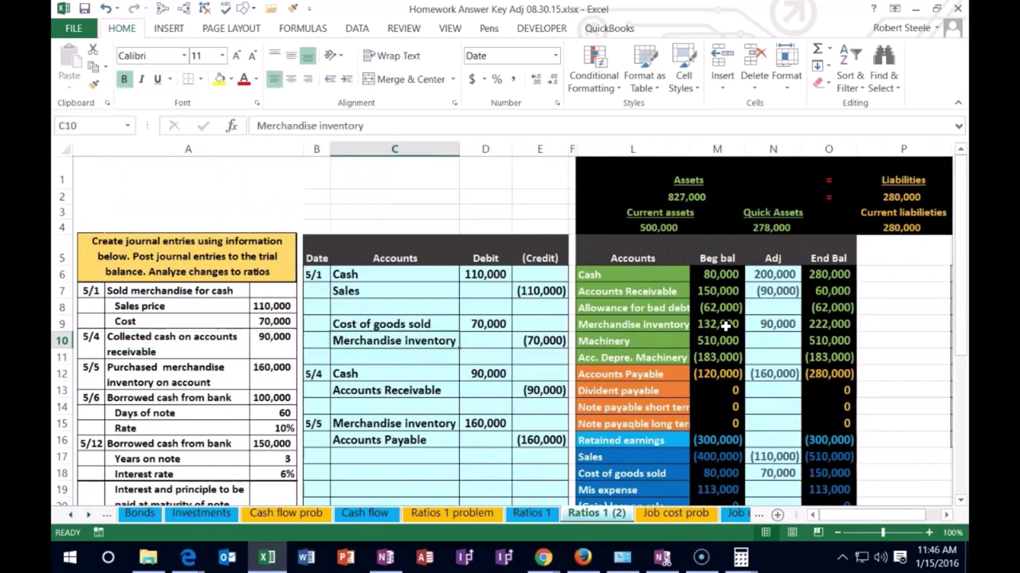
{"action": "key", "text": "Down"}
{"action": "key", "text": "Down"}
{"action": "key", "text": "Down"}
{"action": "key", "text": "Down"}
{"action": "key", "text": "Down"}
{"action": "key", "text": "Down"}
{"action": "key", "text": "Down"}
{"action": "key", "text": "Down"}
{"action": "key", "text": "Left"}
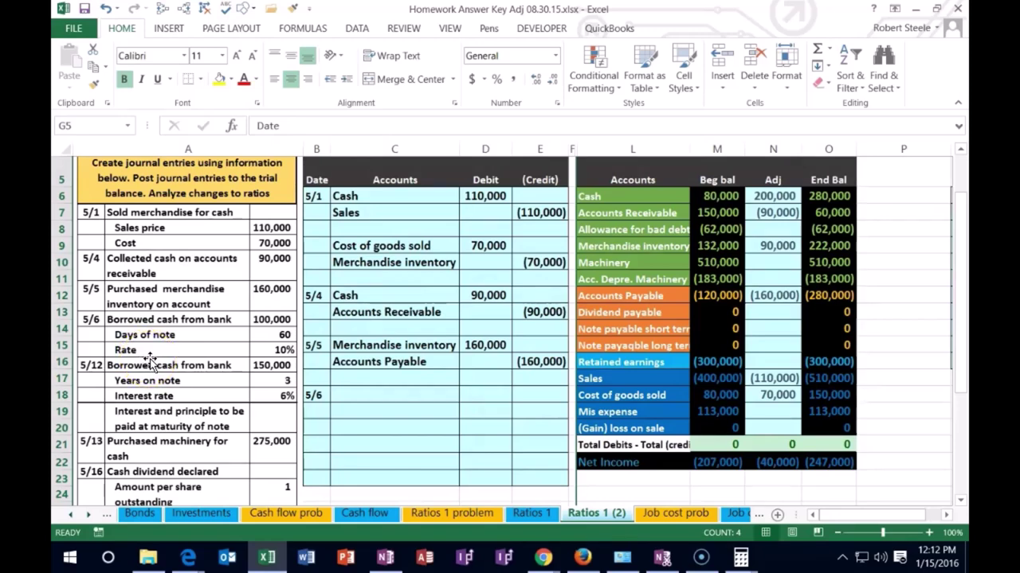
Copy the Cash account name from the trial balance into C18 as values, as the 5/6 entry's debit account
{"action": "left_click_drag", "start_coordinate": [596, 196], "coordinate": [825, 199]}
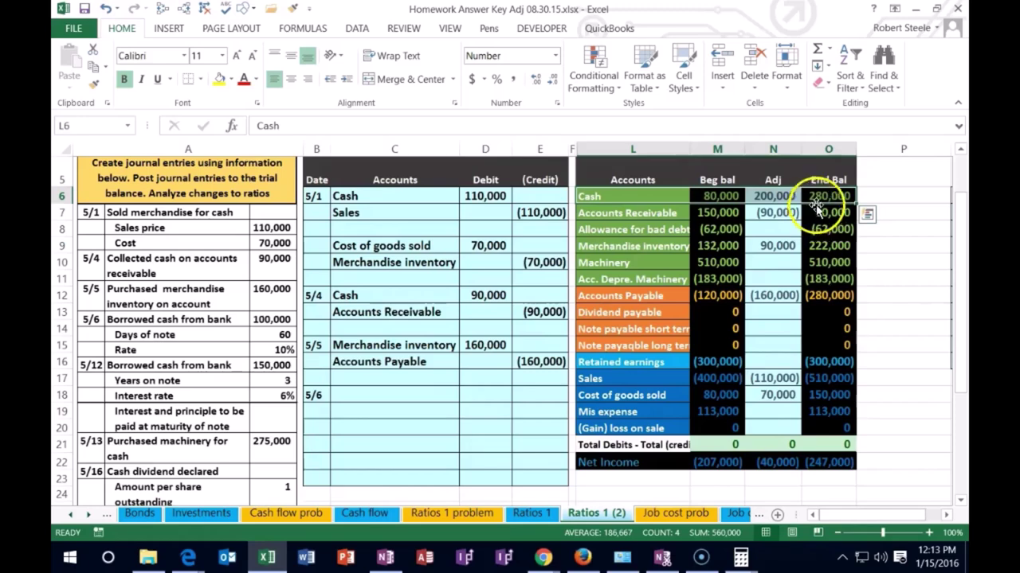
{"action": "left_click", "coordinate": [816, 199]}
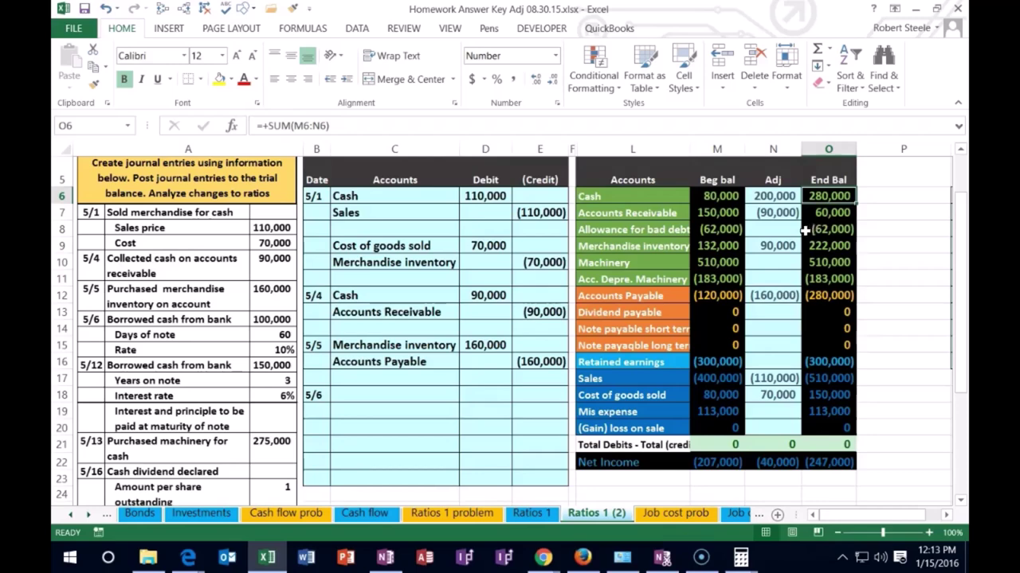
{"action": "left_click", "coordinate": [610, 197]}
{"action": "right_click", "coordinate": [611, 198]}
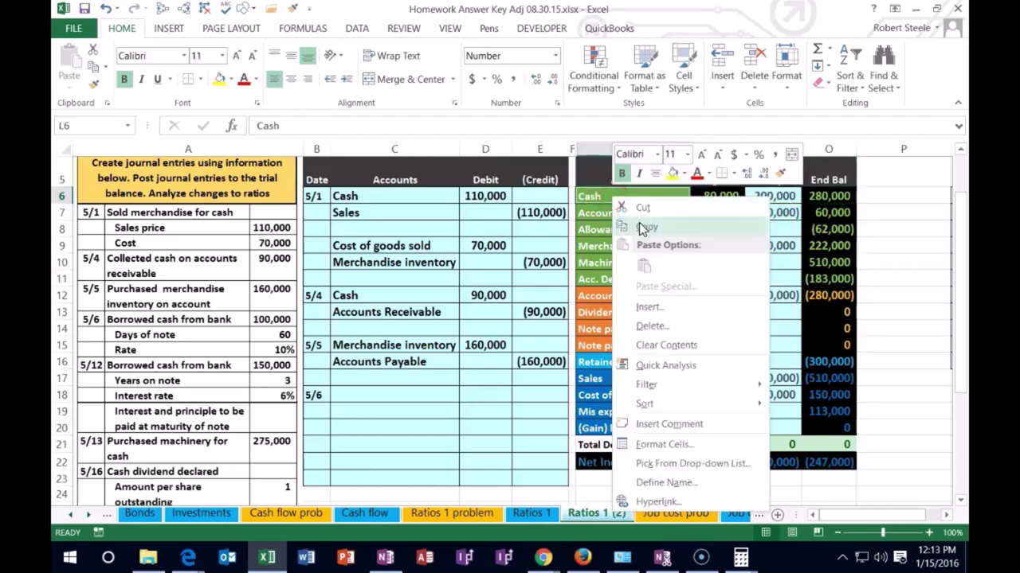
{"action": "left_click", "coordinate": [642, 229]}
{"action": "left_click", "coordinate": [367, 394]}
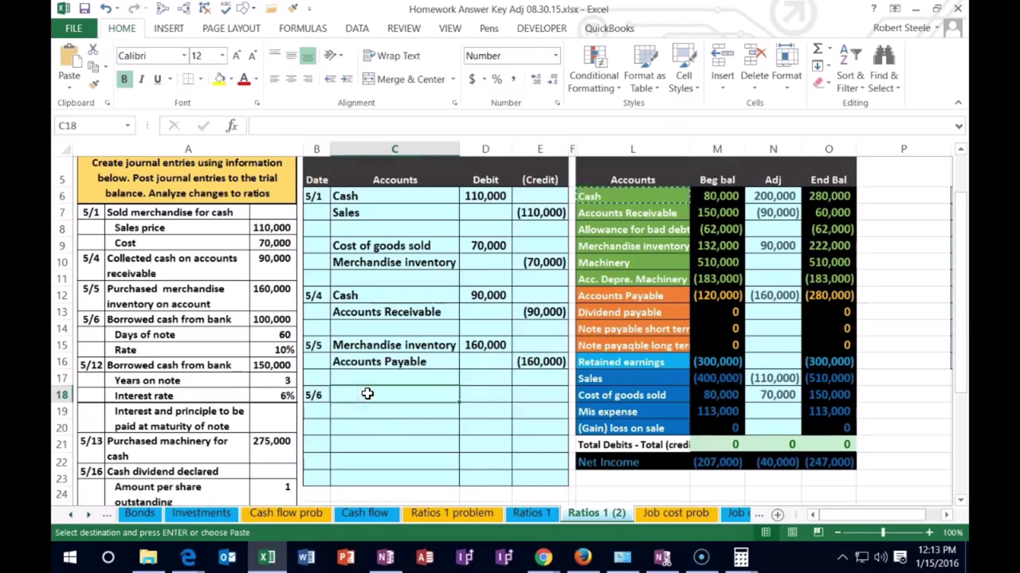
{"action": "right_click", "coordinate": [367, 394]}
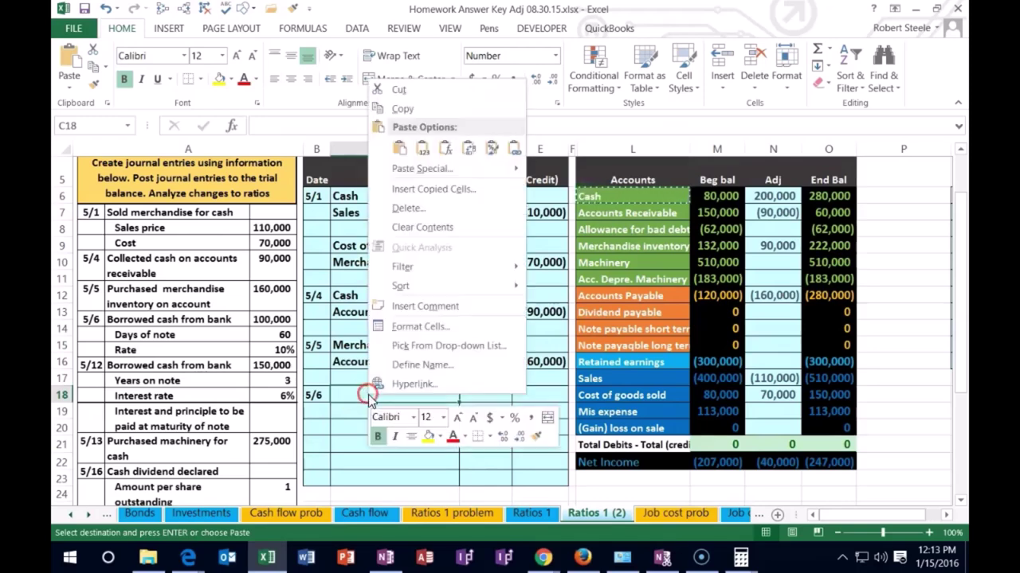
{"action": "left_click", "coordinate": [418, 148]}
Enter the 5/6 Cash debit of 100,000 in D18
{"action": "left_click", "coordinate": [475, 389]}
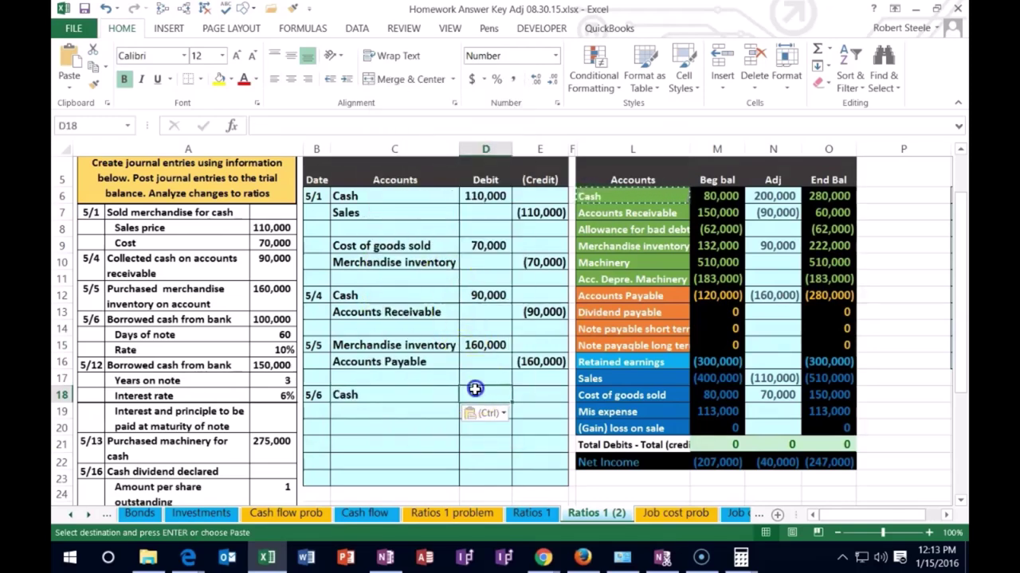
{"action": "type", "text": "100,00"}
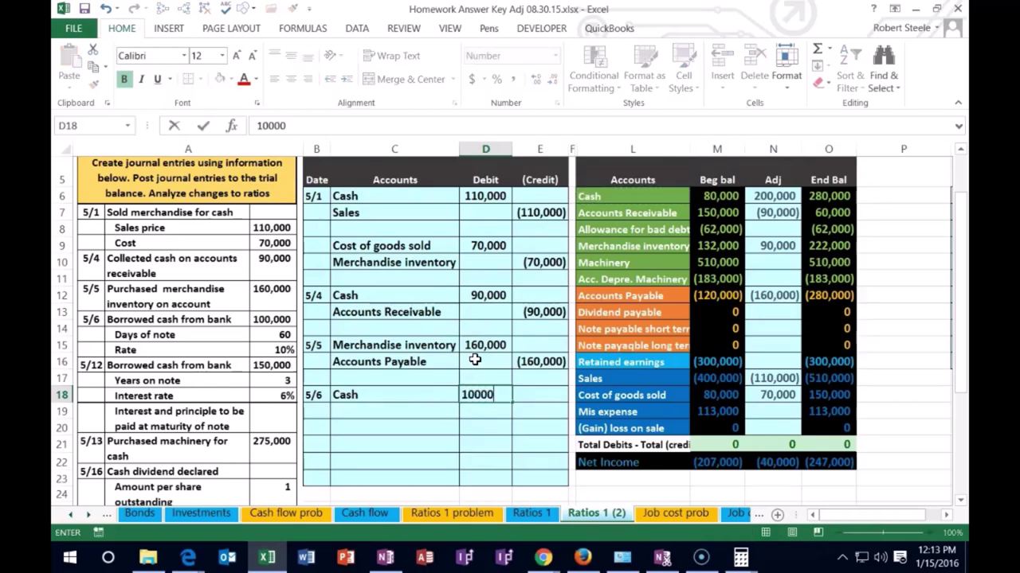
{"action": "type", "text": "0"}
{"action": "key", "text": "Return"}
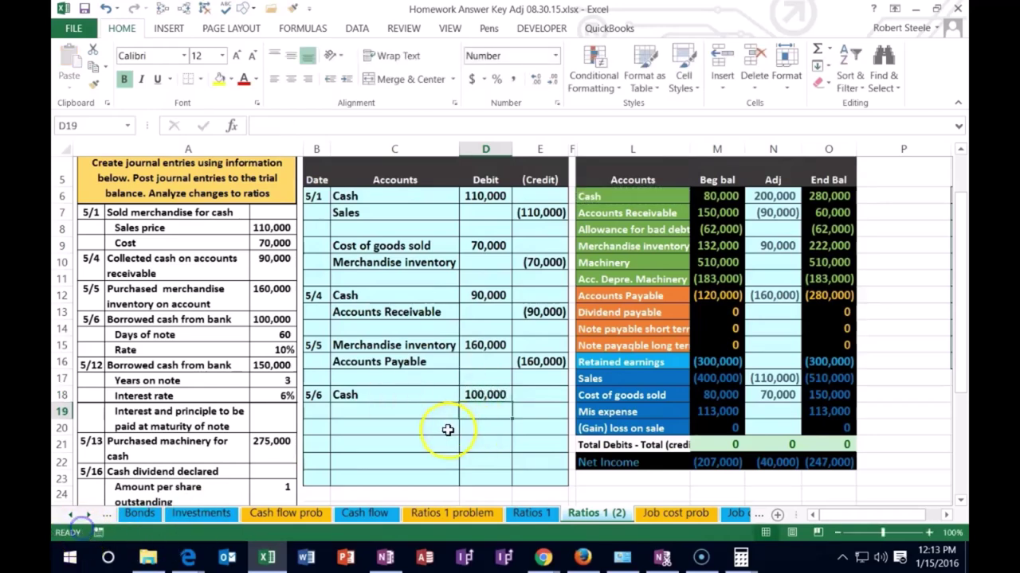
Enter the 5/6 entry's credit in E19 as =-D18
{"action": "left_click", "coordinate": [543, 410]}
{"action": "type", "text": "-"}
{"action": "left_click", "coordinate": [485, 394]}
{"action": "key", "text": "Return"}
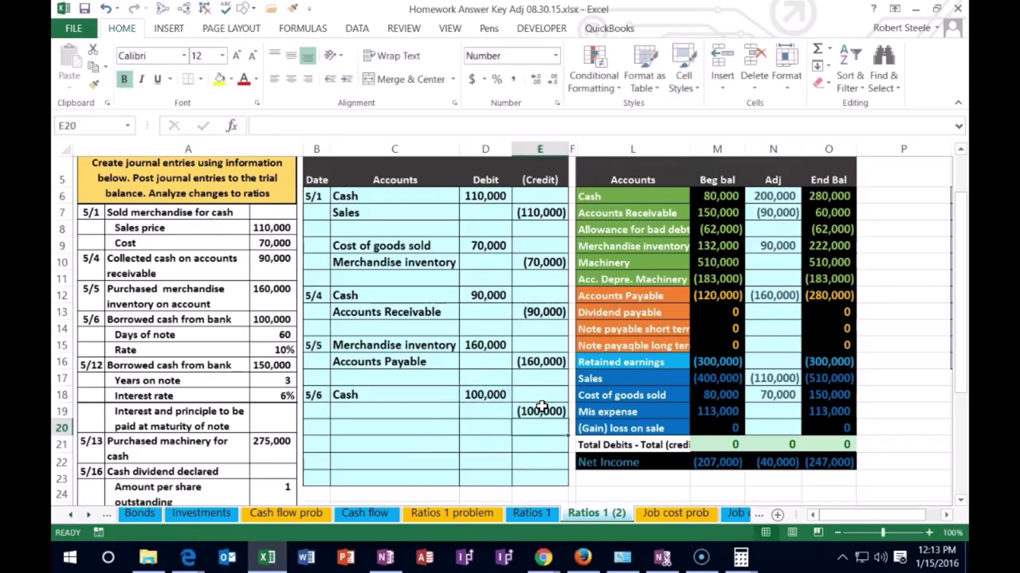
Copy the Note payable short term account name from the trial balance into C19 as values, as the 5/6 entry's credit account
{"action": "left_click", "coordinate": [603, 329]}
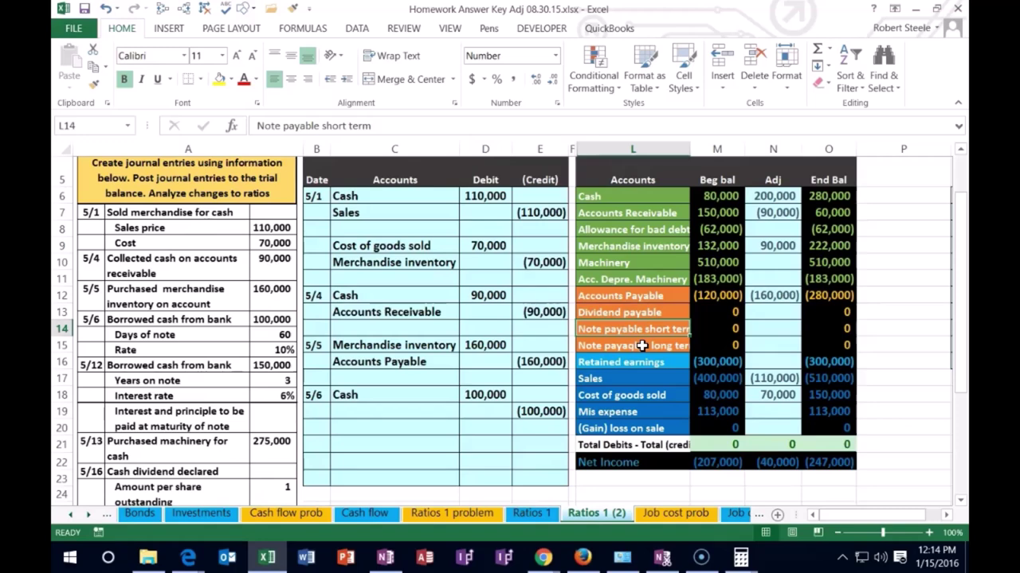
{"action": "left_click", "coordinate": [634, 329]}
{"action": "right_click", "coordinate": [634, 329]}
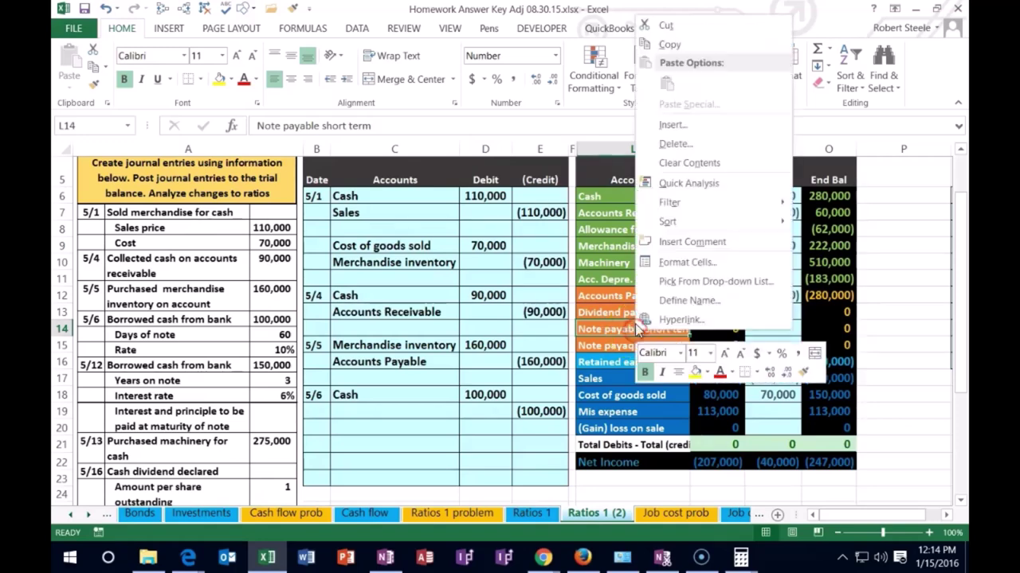
{"action": "left_click", "coordinate": [669, 41]}
{"action": "left_click", "coordinate": [390, 411]}
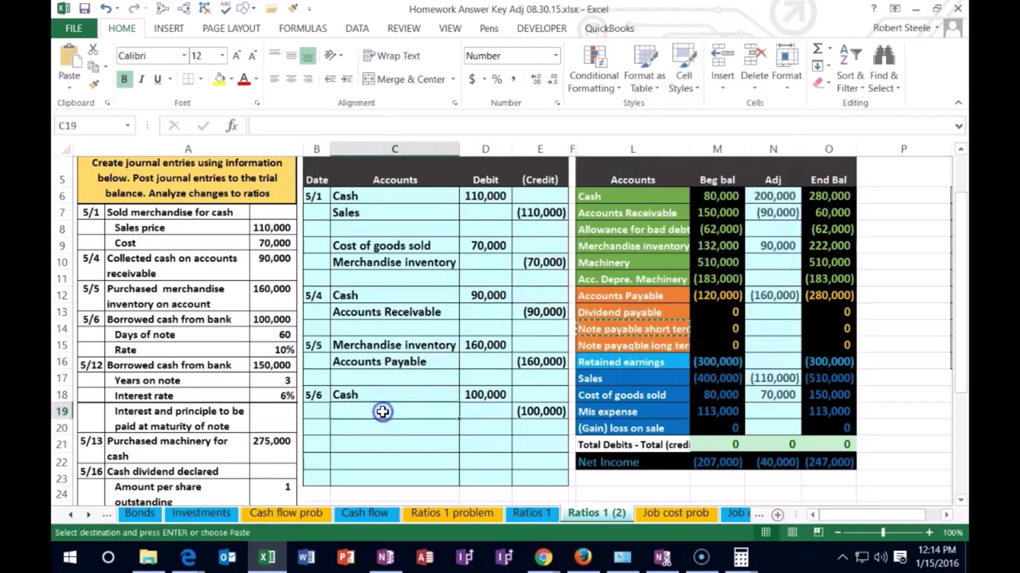
{"action": "right_click", "coordinate": [384, 407]}
{"action": "left_click", "coordinate": [432, 169]}
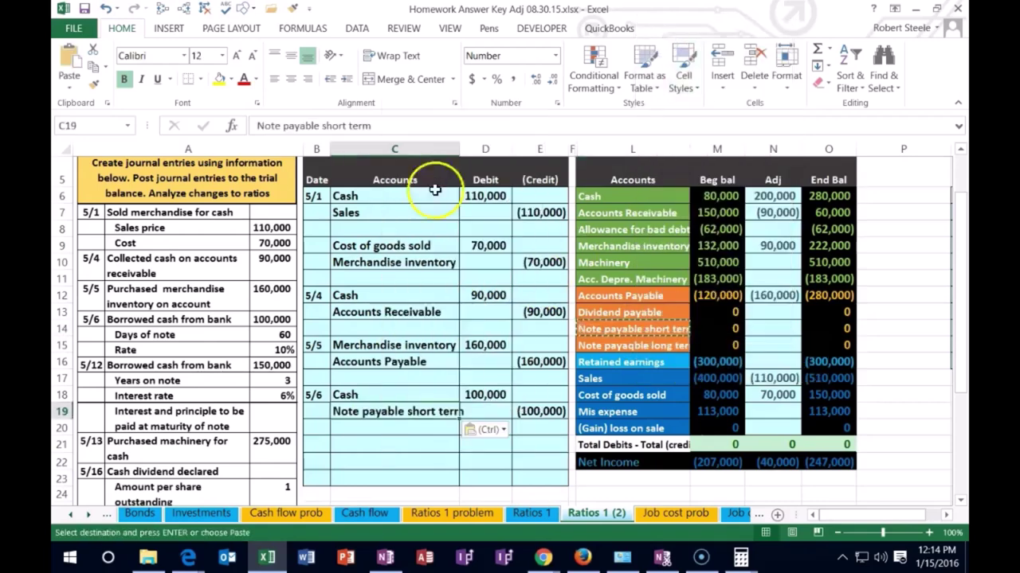
{"action": "left_click", "coordinate": [410, 408]}
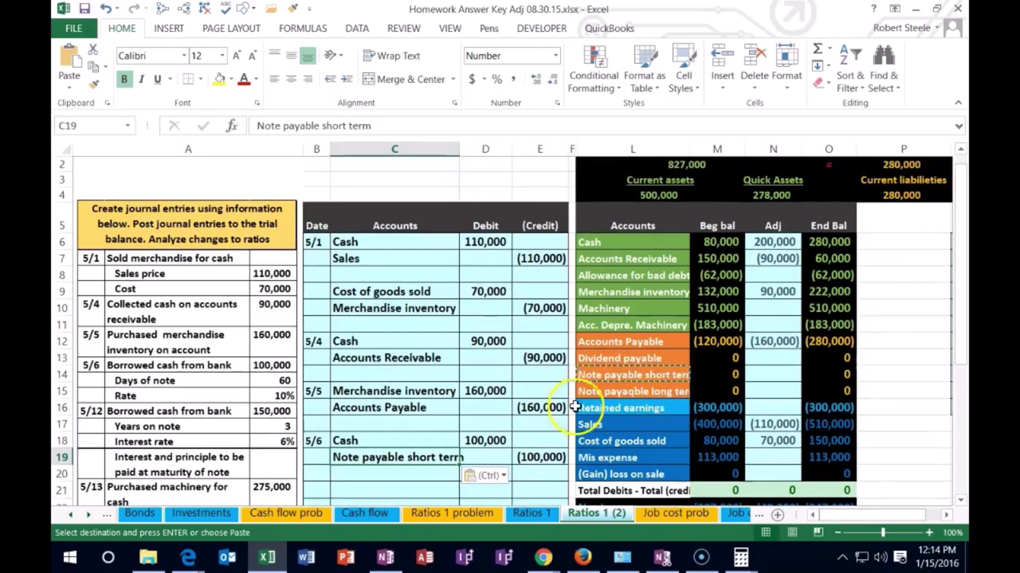
Post the 5/6 Cash debit by extending the Cash adjustment in N6 to =D6+D12+D18, and check the current and quick assets totals
{"action": "left_click_drag", "start_coordinate": [335, 441], "coordinate": [486, 441]}
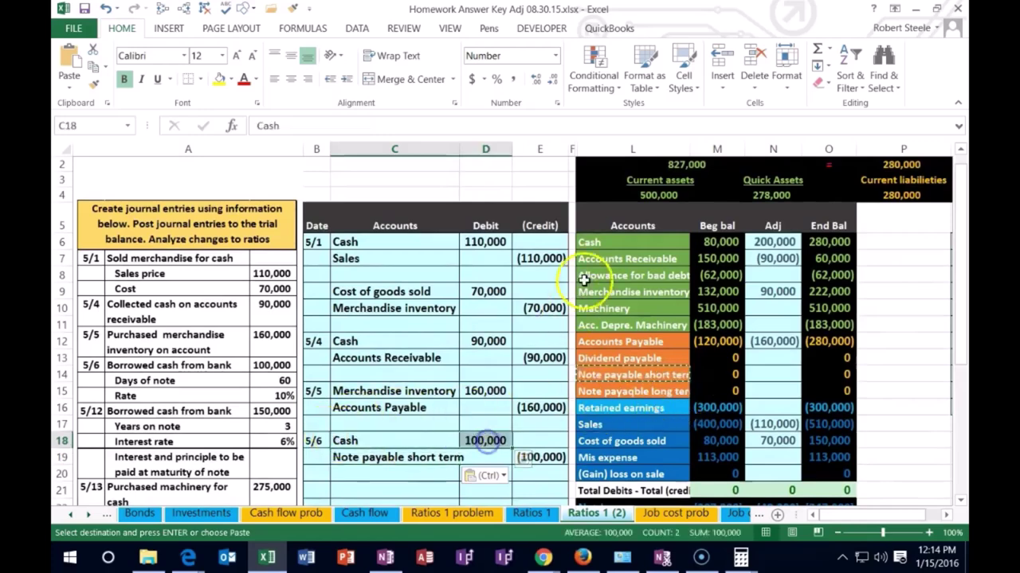
{"action": "left_click", "coordinate": [596, 242]}
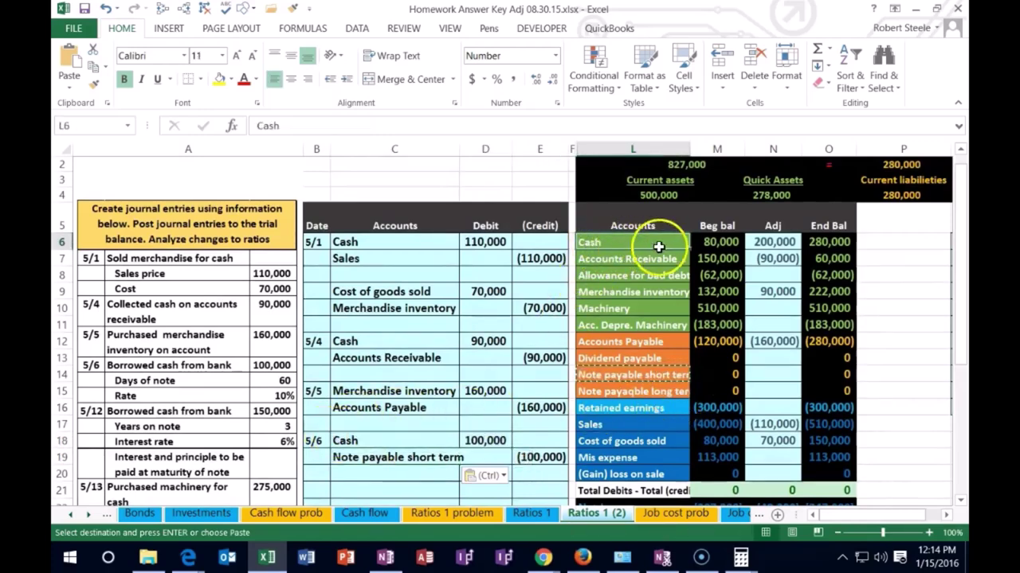
{"action": "left_click", "coordinate": [763, 241]}
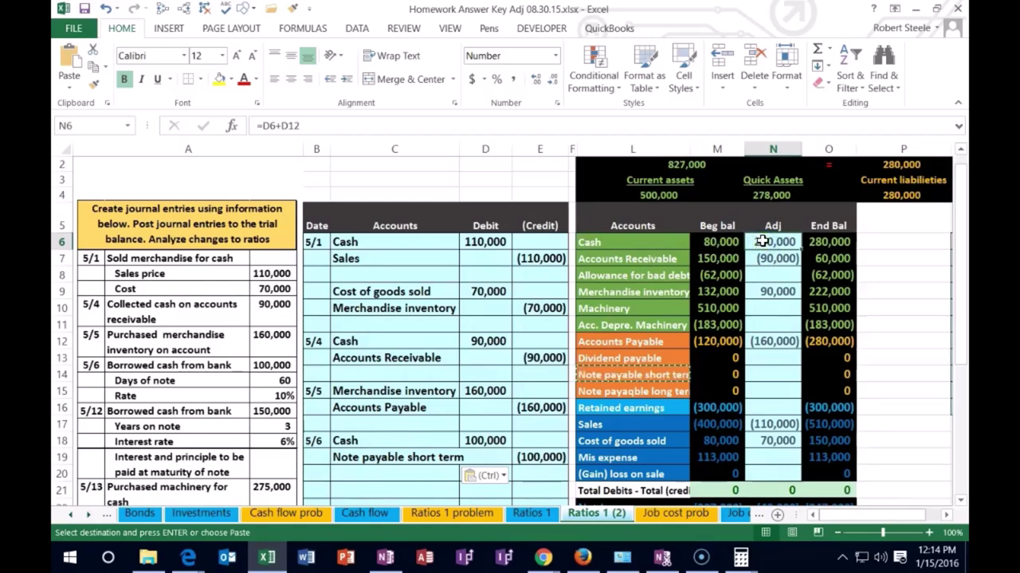
{"action": "double_click", "coordinate": [762, 241]}
{"action": "left_click_drag", "start_coordinate": [762, 242], "coordinate": [787, 242]}
{"action": "type", "text": "+"}
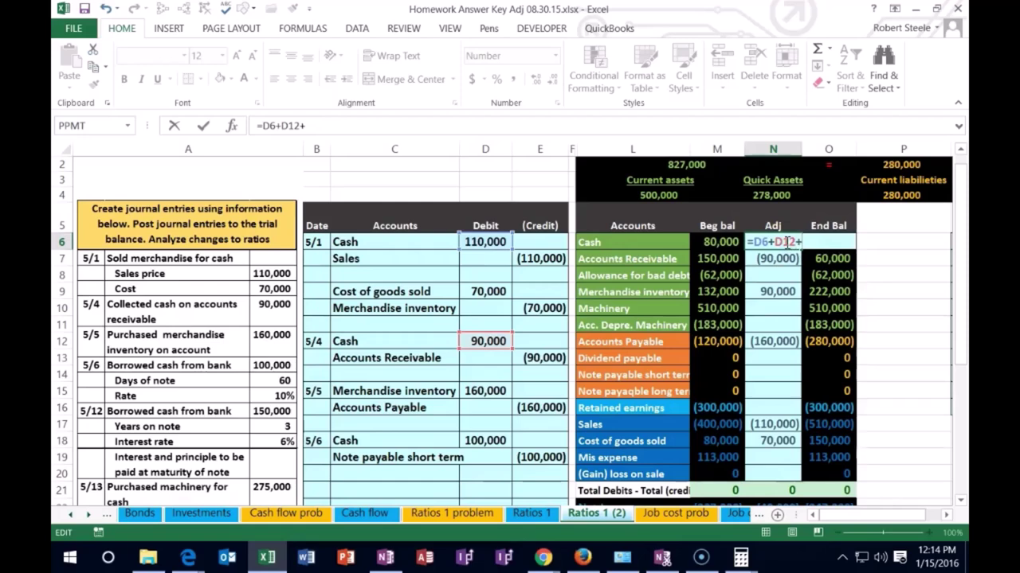
{"action": "left_click", "coordinate": [476, 441]}
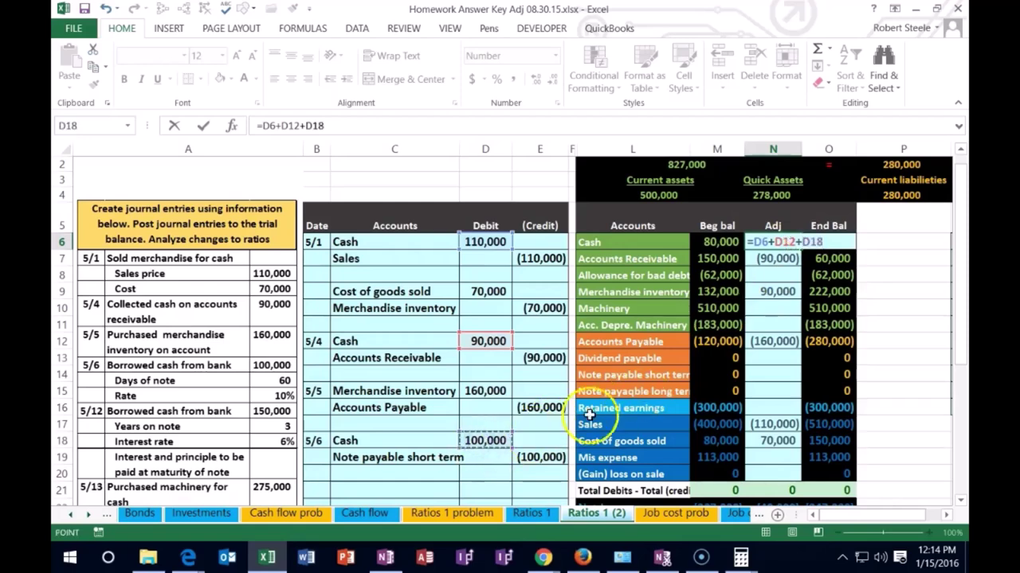
{"action": "key", "text": "Return"}
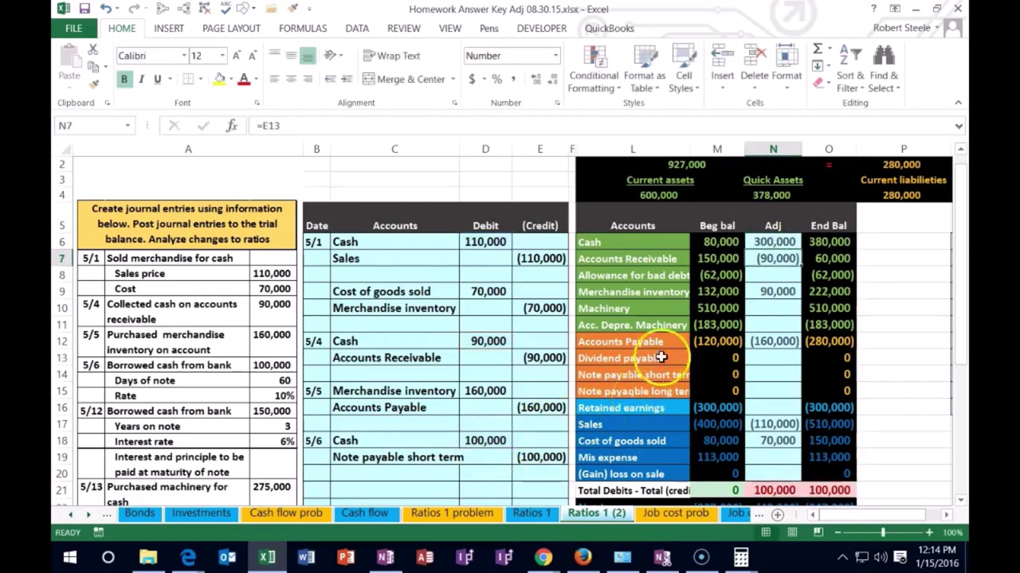
{"action": "left_click", "coordinate": [828, 242]}
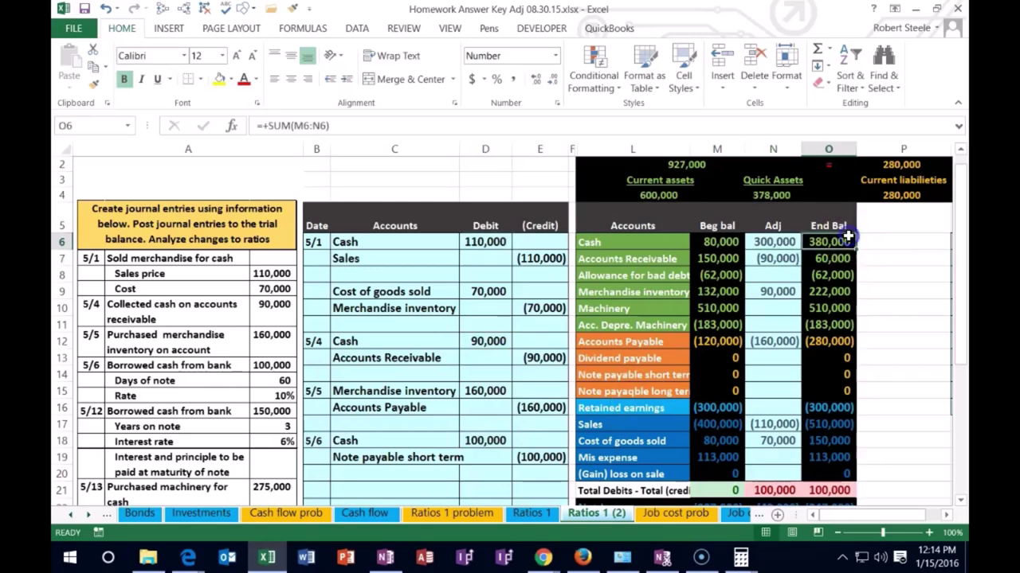
{"action": "left_click", "coordinate": [660, 195]}
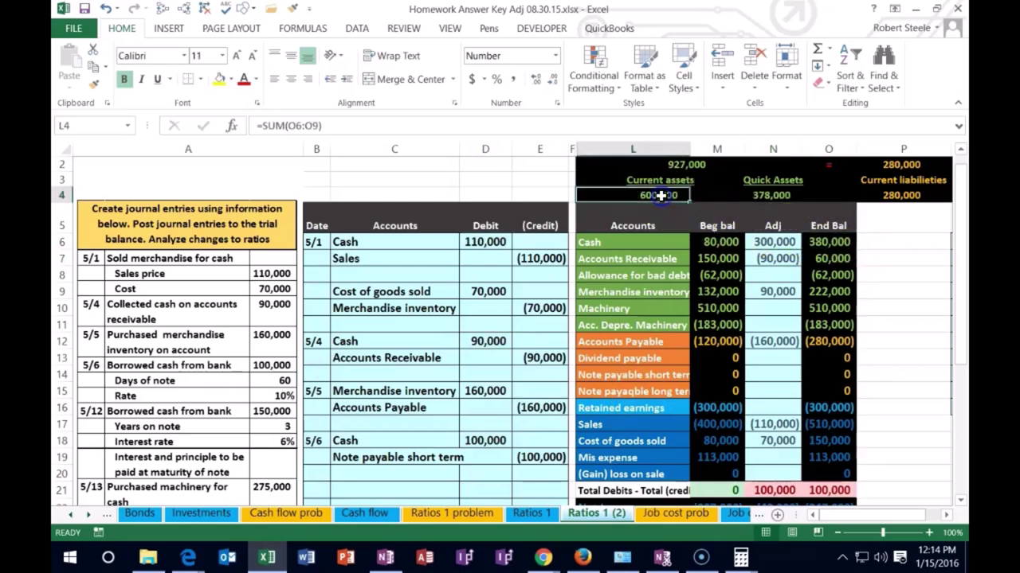
{"action": "left_click", "coordinate": [767, 196]}
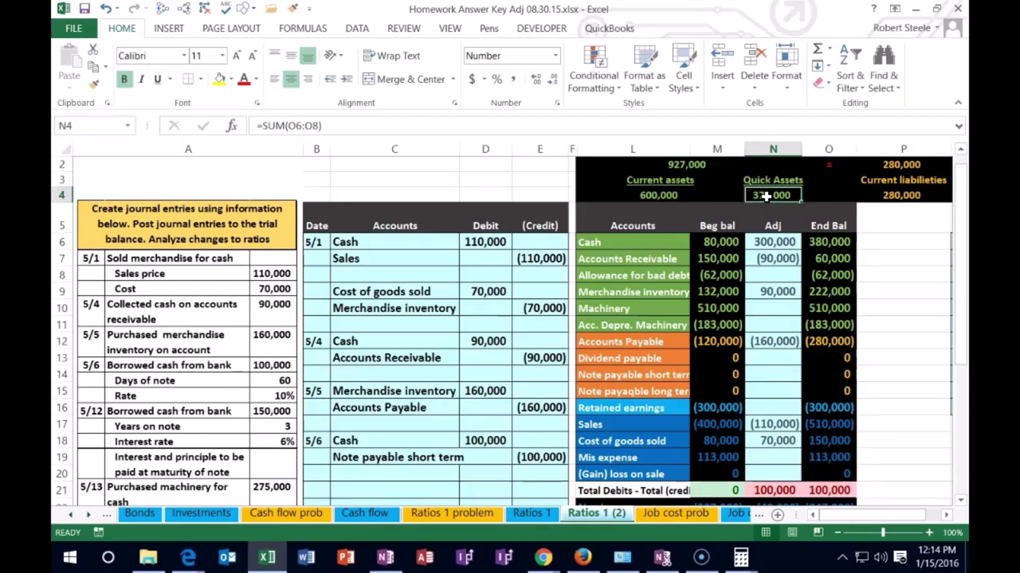
Post the 5/6 short-term note payable credit in N14 as =E19, and check the current liabilities formula in P4
{"action": "left_click", "coordinate": [540, 456]}
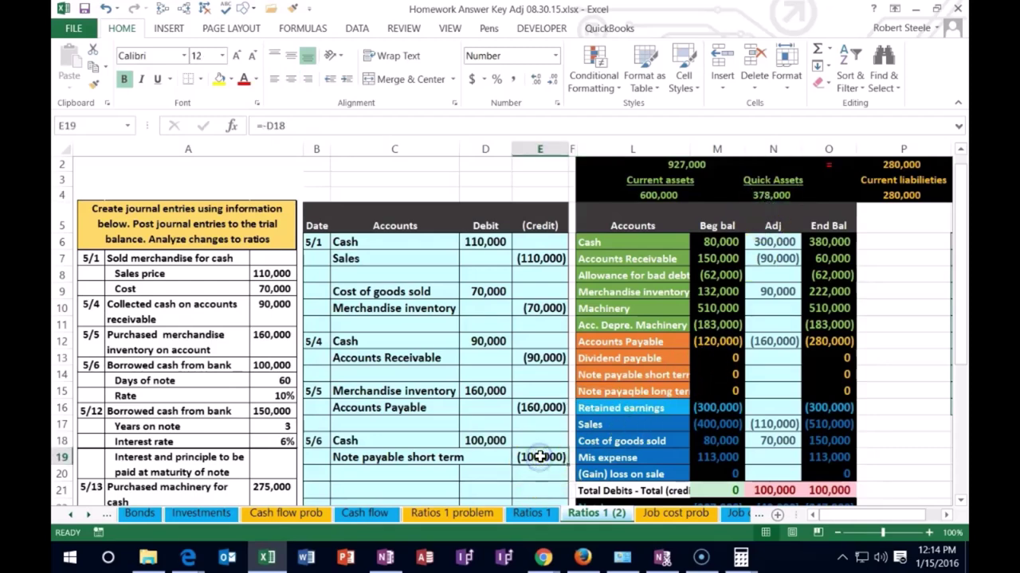
{"action": "left_click", "coordinate": [589, 375]}
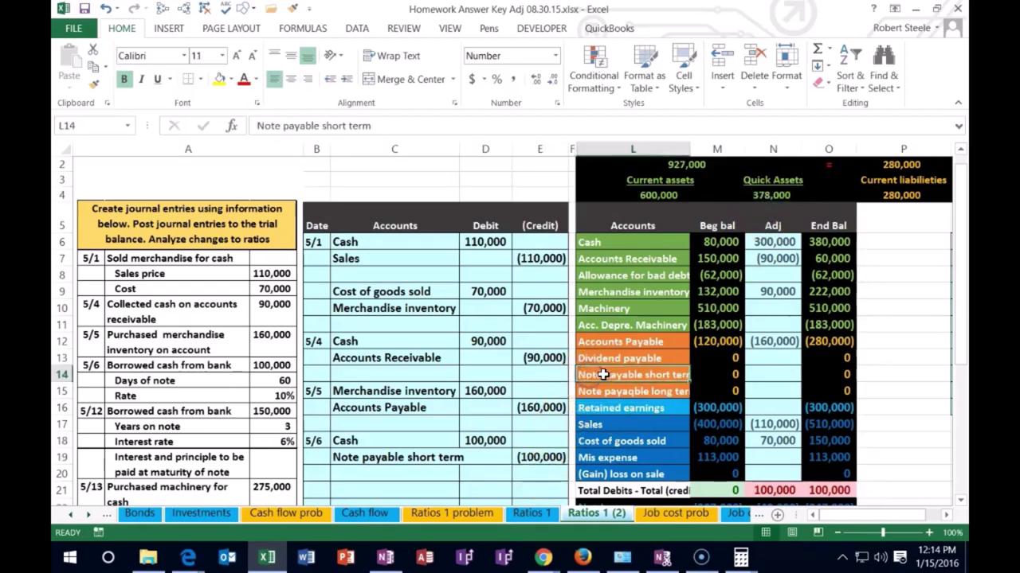
{"action": "left_click", "coordinate": [770, 372]}
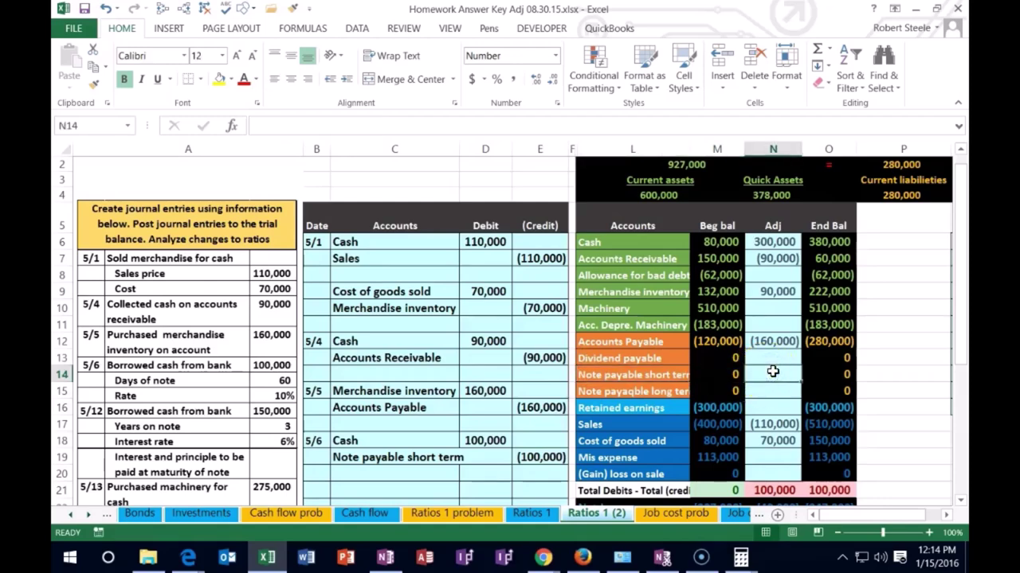
{"action": "type", "text": "="}
{"action": "left_click", "coordinate": [545, 458]}
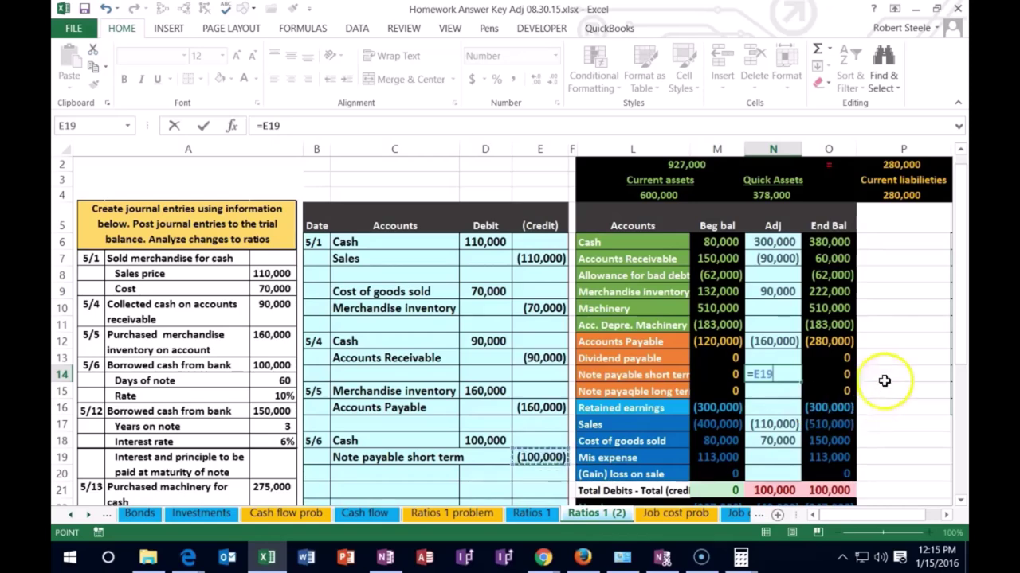
{"action": "key", "text": "Return"}
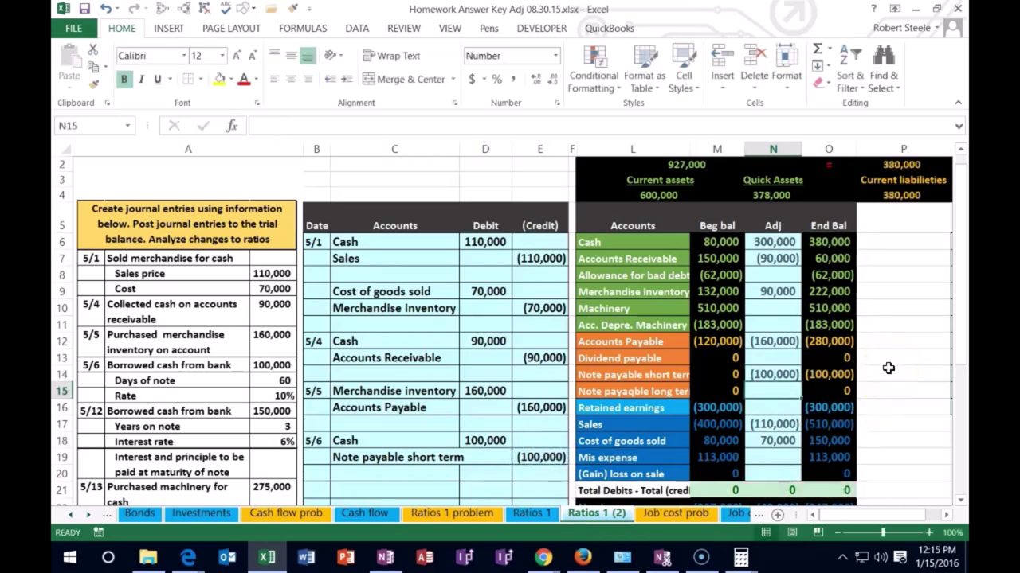
{"action": "scroll", "coordinate": [887, 313], "scroll_direction": "up", "scroll_amount": 1}
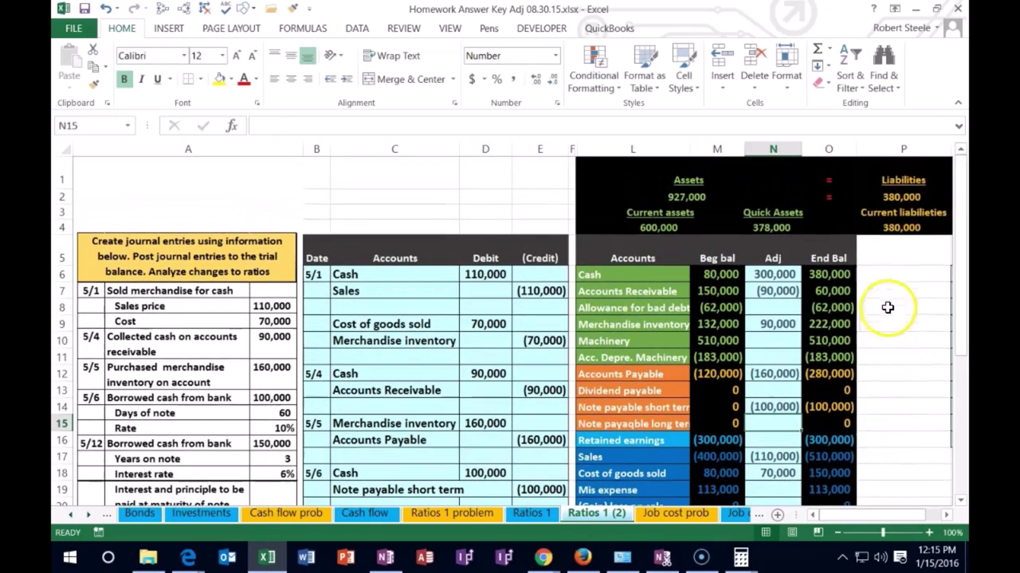
{"action": "left_click", "coordinate": [901, 197]}
{"action": "left_click", "coordinate": [905, 227]}
{"action": "double_click", "coordinate": [907, 229]}
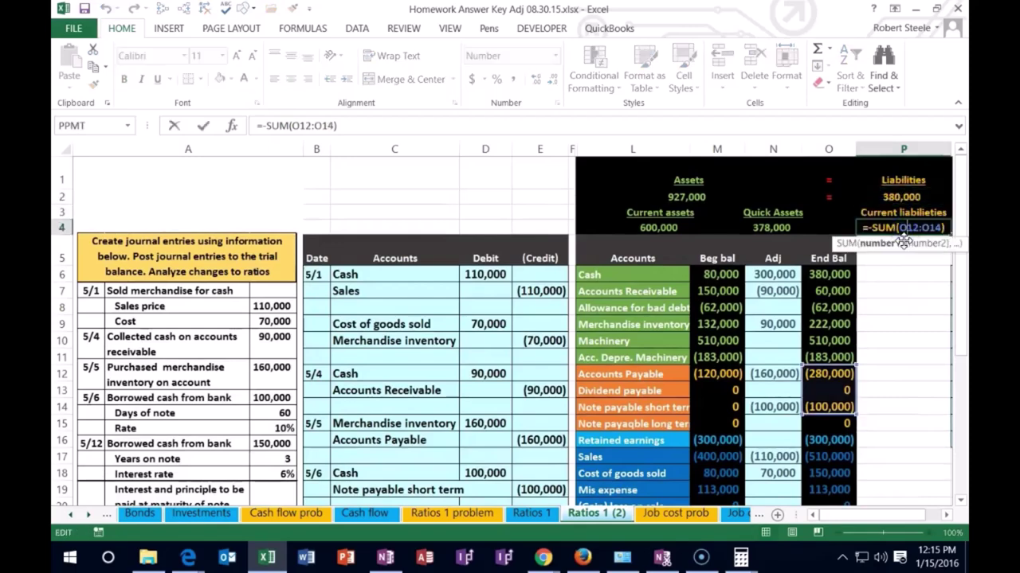
{"action": "key", "text": "Return"}
Start the next row of the ratio table by entering the date 5/6 in Q10
{"action": "key", "text": "Right"}
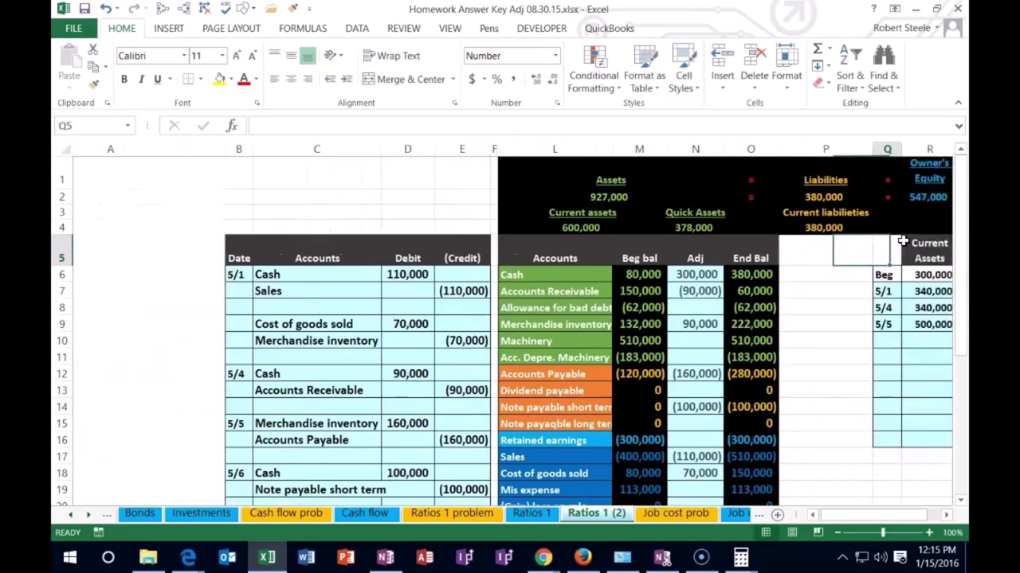
{"action": "key", "text": "Down"}
{"action": "key", "text": "Down"}
{"action": "key", "text": "Down"}
{"action": "key", "text": "Down"}
{"action": "key", "text": "Down"}
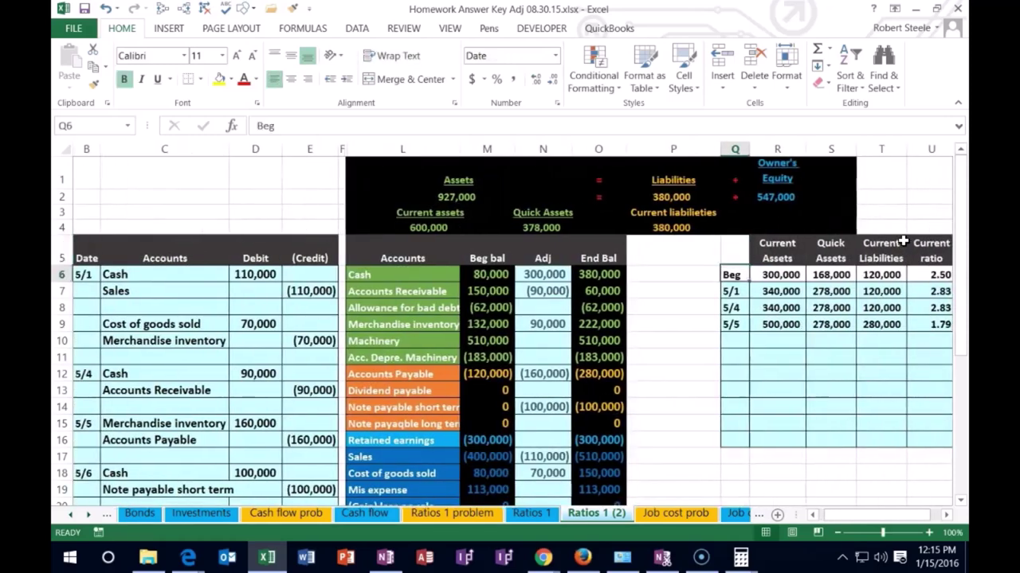
{"action": "type", "text": "5/6"}
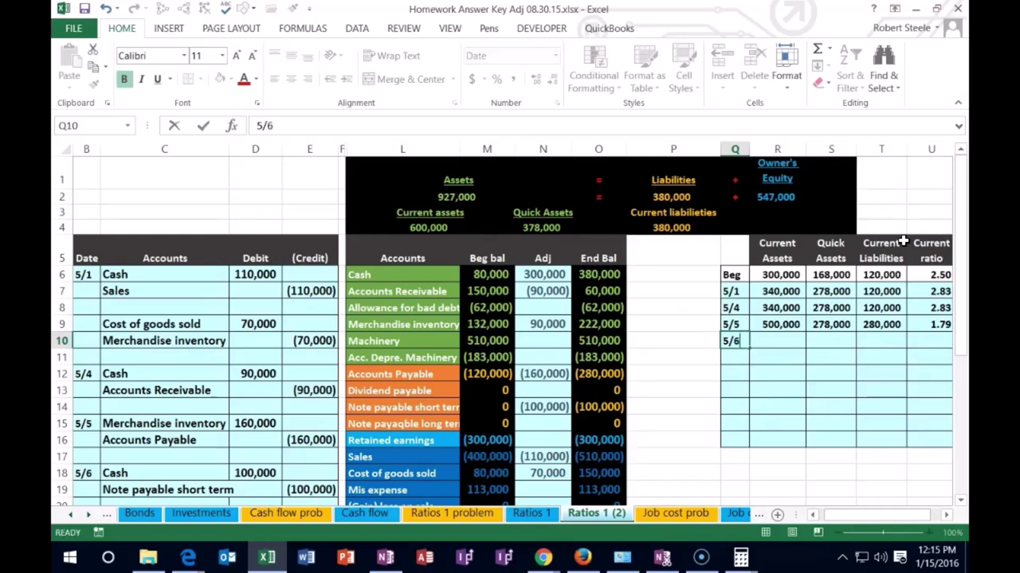
{"action": "key", "text": "Tab"}
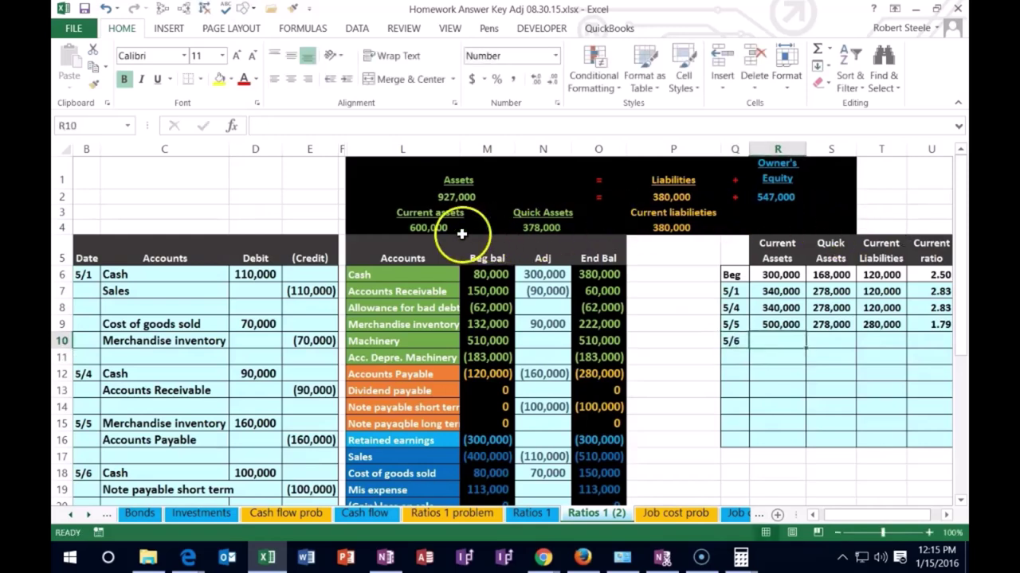
Enter the 5/6 current assets of 600,000 in R10, quick assets of 378,000 in S10 and current liabilities of 380,000 in T10
{"action": "type", "text": "600000"}
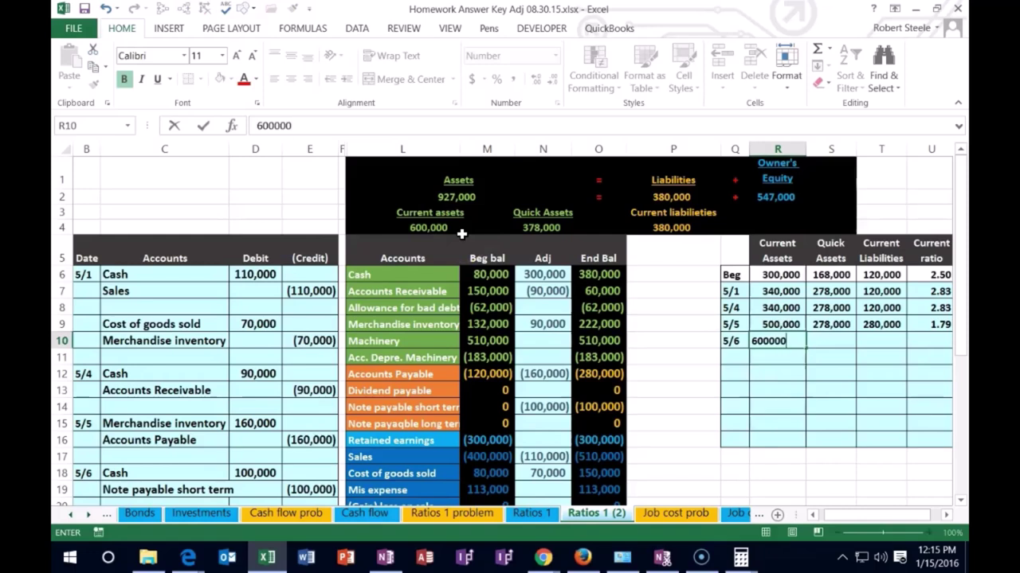
{"action": "key", "text": "Tab"}
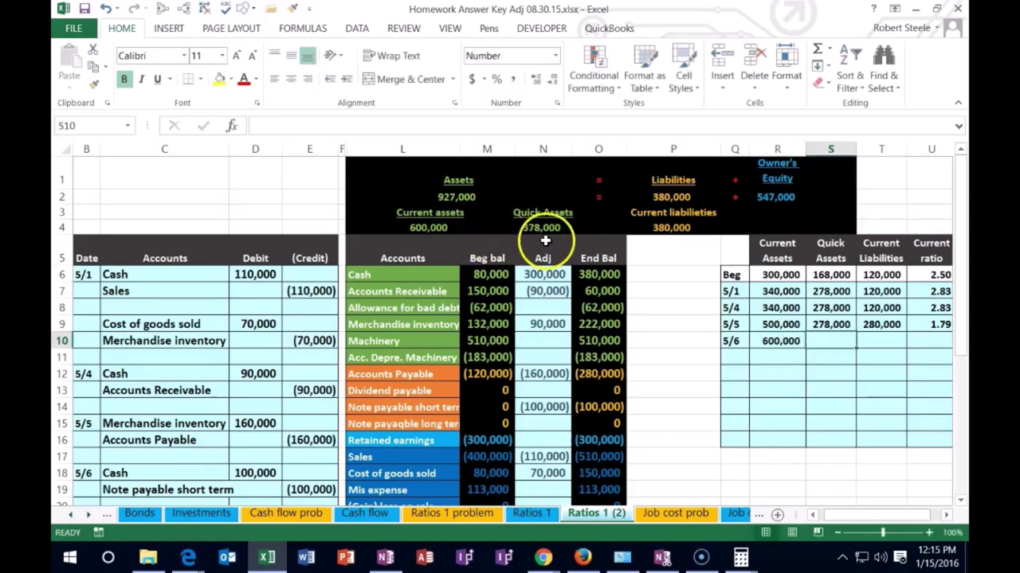
{"action": "type", "text": "378000"}
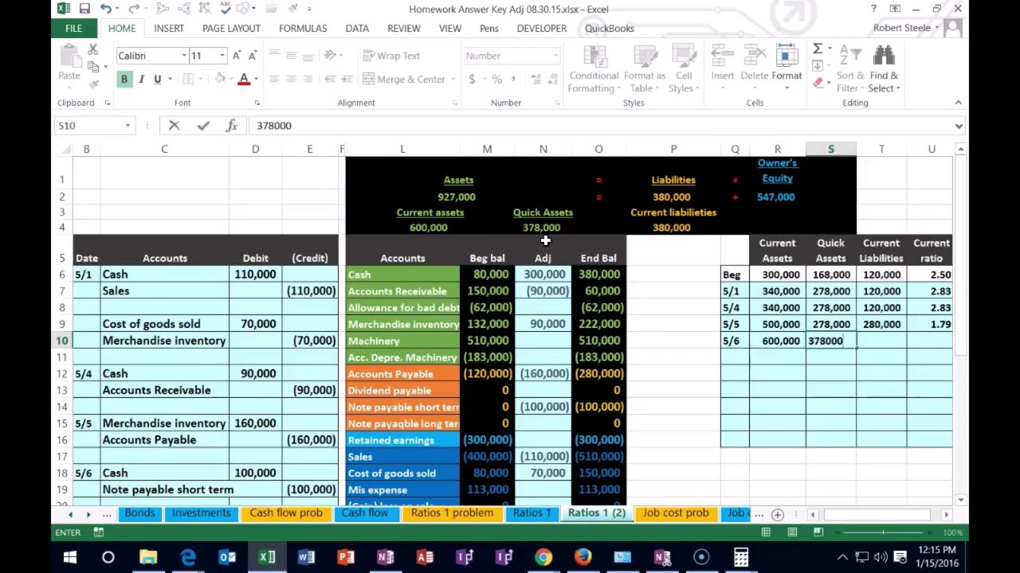
{"action": "key", "text": "Tab"}
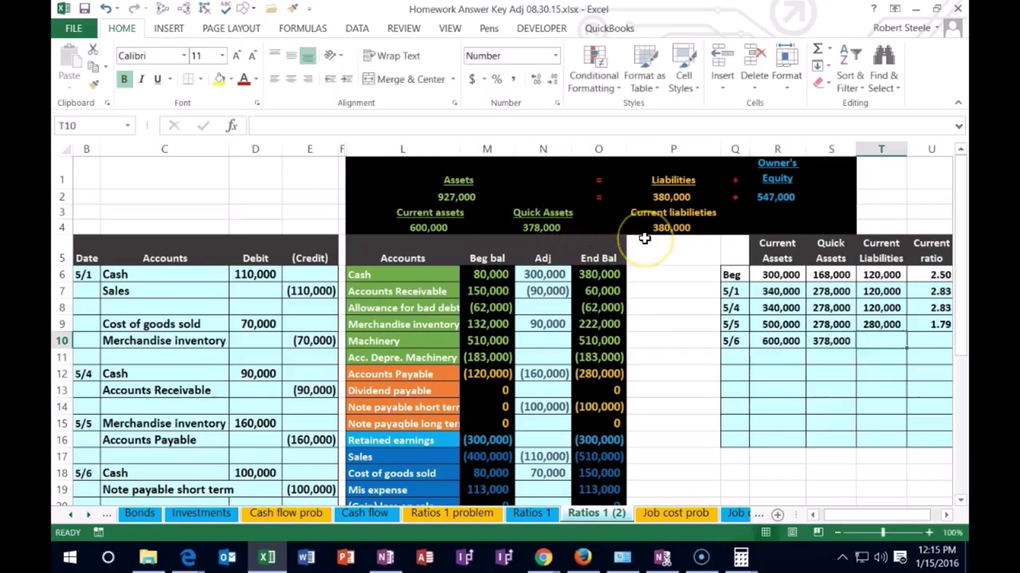
{"action": "type", "text": "380,000"}
{"action": "key", "text": "Tab"}
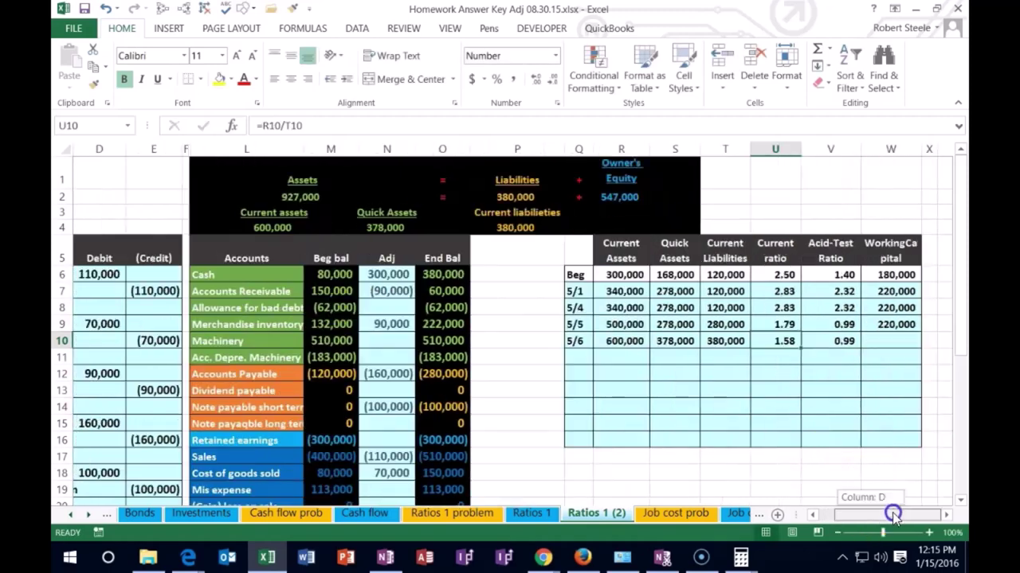
Clear the automatically filled current ratio and acid-test ratio formulas from U10:V10
{"action": "left_click_drag", "start_coordinate": [873, 515], "coordinate": [894, 515]}
{"action": "left_click_drag", "start_coordinate": [786, 341], "coordinate": [815, 341]}
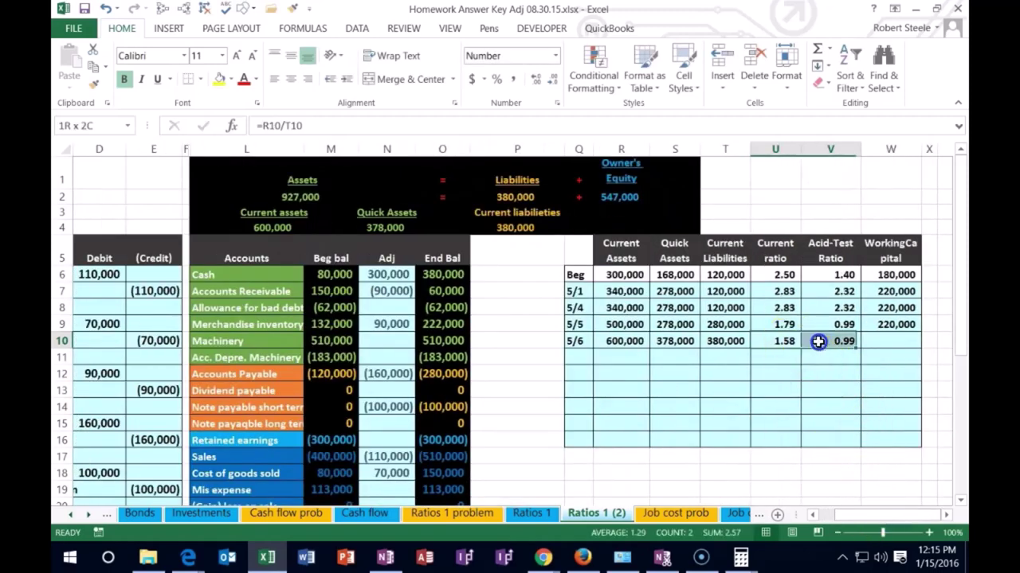
{"action": "key", "text": "Delete"}
Calculate the 5/6 current ratio in U10 with the formula =R10/T10
{"action": "key", "text": "Left"}
{"action": "key", "text": "Right"}
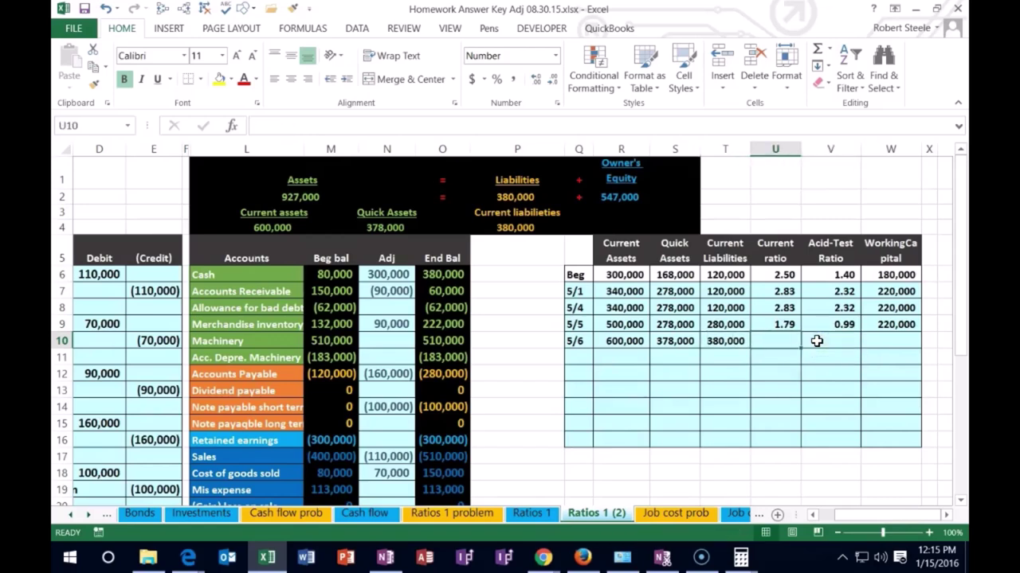
{"action": "type", "text": "="}
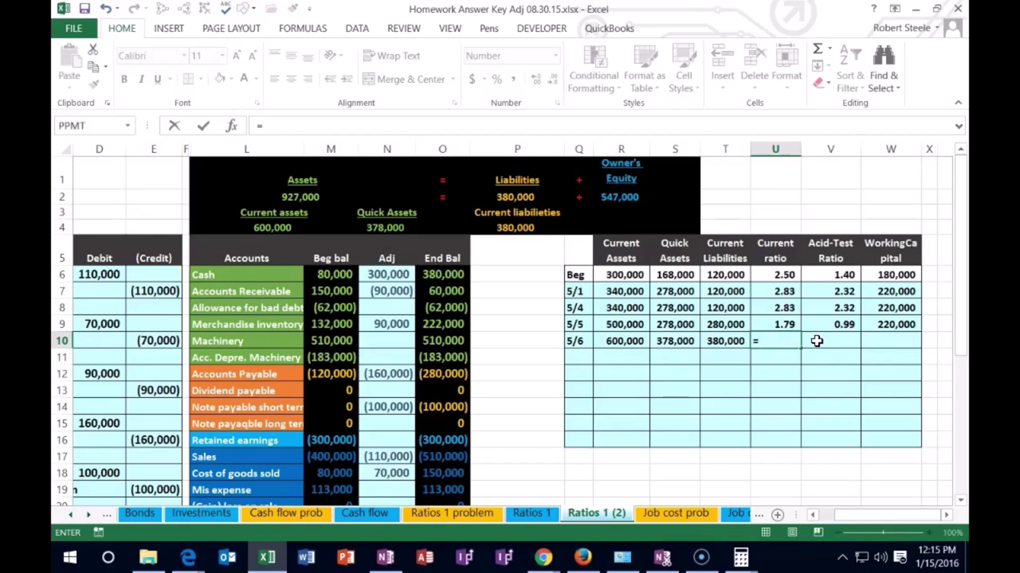
{"action": "left_click", "coordinate": [636, 341]}
{"action": "type", "text": "/"}
{"action": "left_click", "coordinate": [726, 340]}
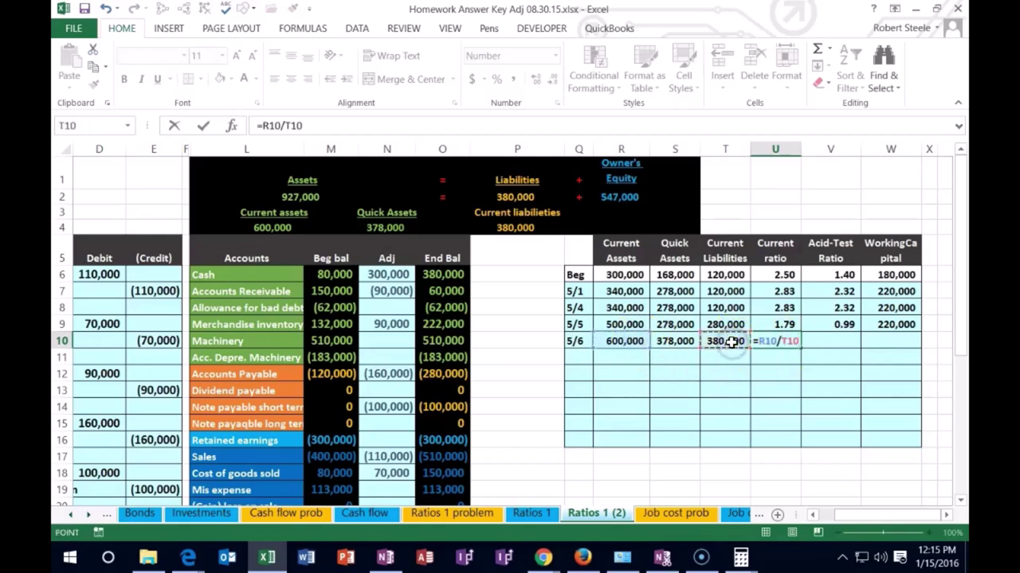
{"action": "key", "text": "Return"}
{"action": "key", "text": "Up"}
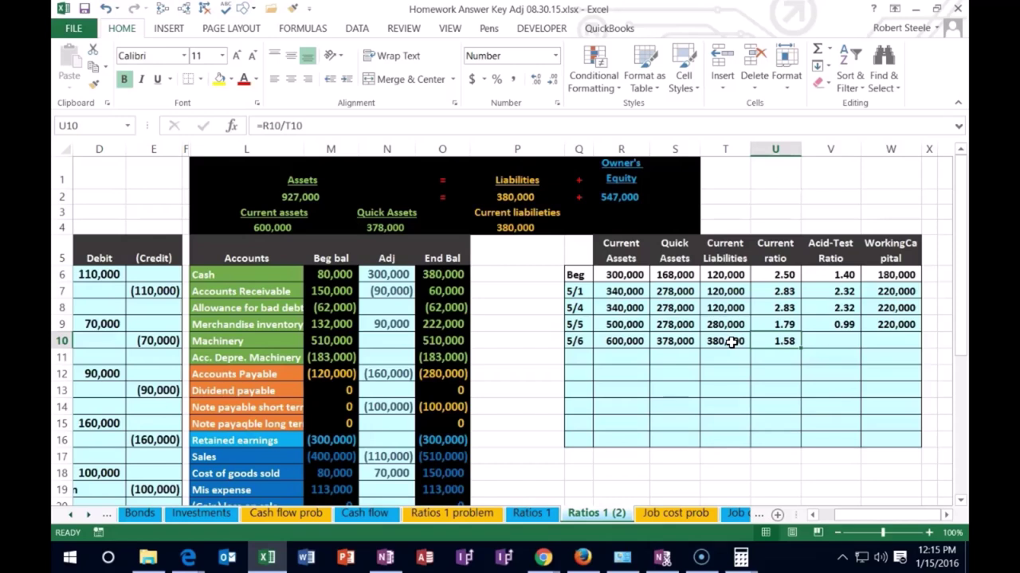
Calculate the 5/6 acid-test ratio in V10 with the formula =S10/T10
{"action": "key", "text": "Right"}
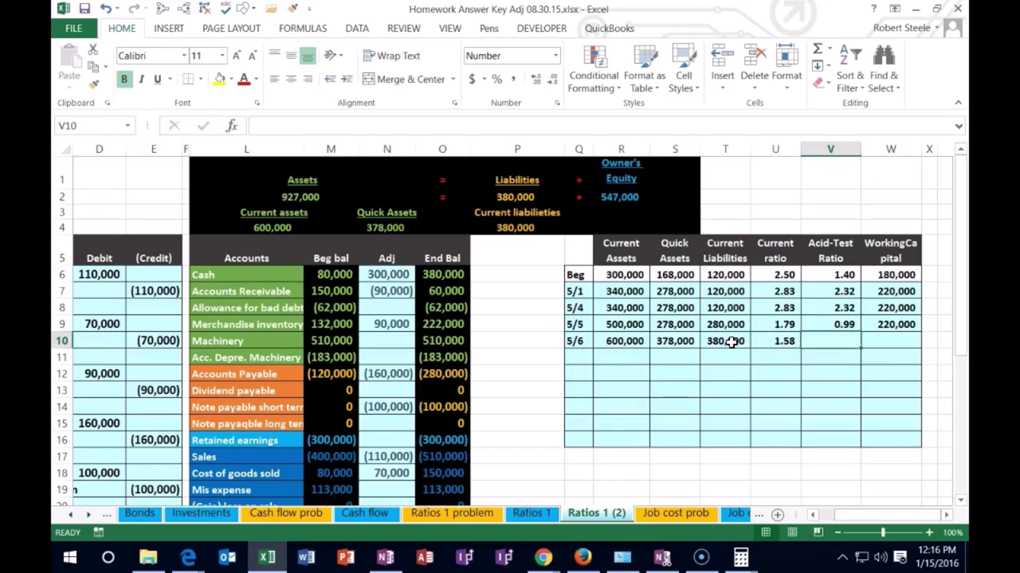
{"action": "type", "text": "="}
{"action": "key", "text": "Left"}
{"action": "key", "text": "Left"}
{"action": "key", "text": "Left"}
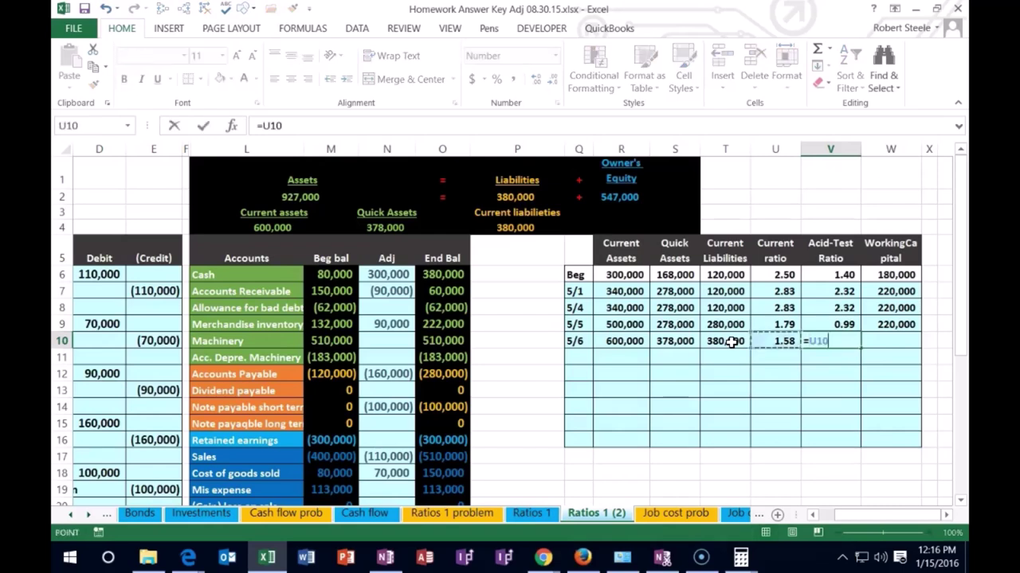
{"action": "type", "text": "/"}
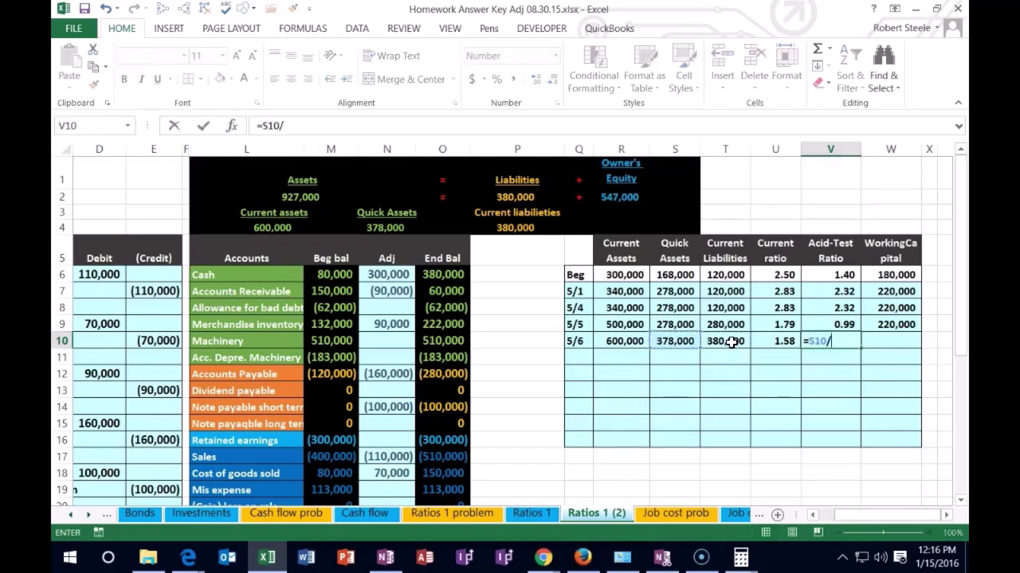
{"action": "key", "text": "Left"}
{"action": "key", "text": "Left"}
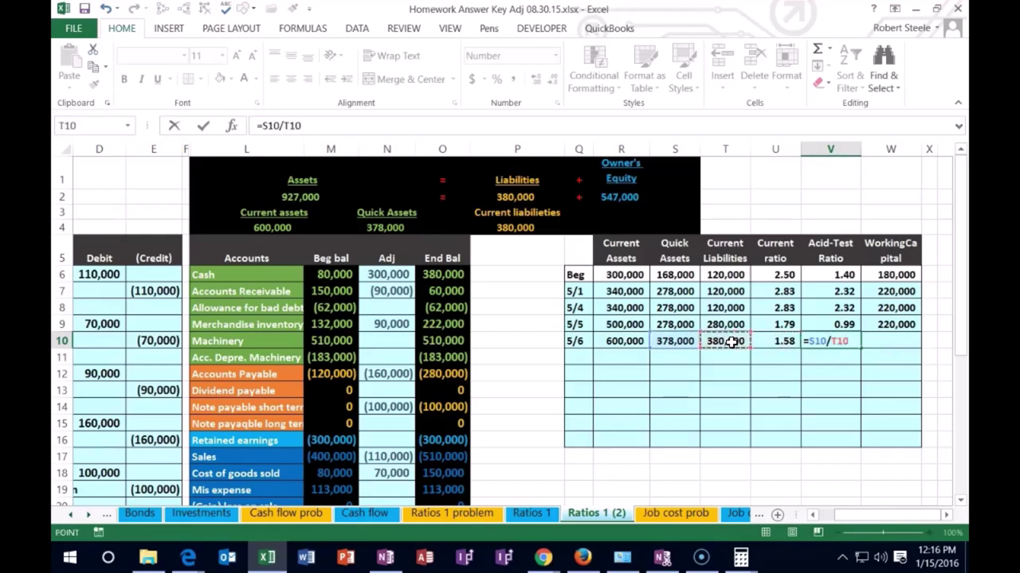
{"action": "key", "text": "Return"}
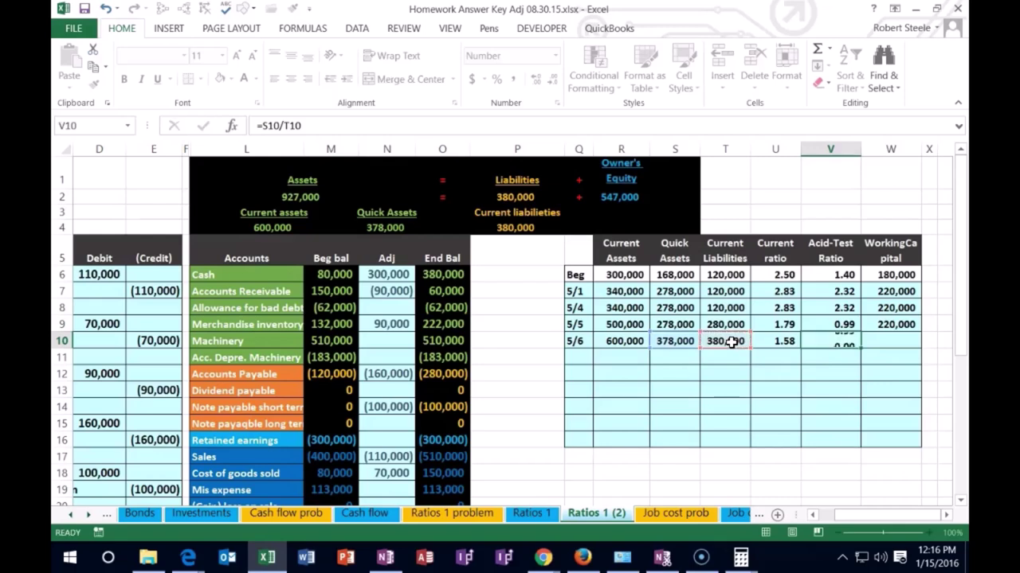
Calculate the 5/6 working capital in W10 with the formula =R10-T10
{"action": "key", "text": "Right"}
{"action": "key", "text": "Up"}
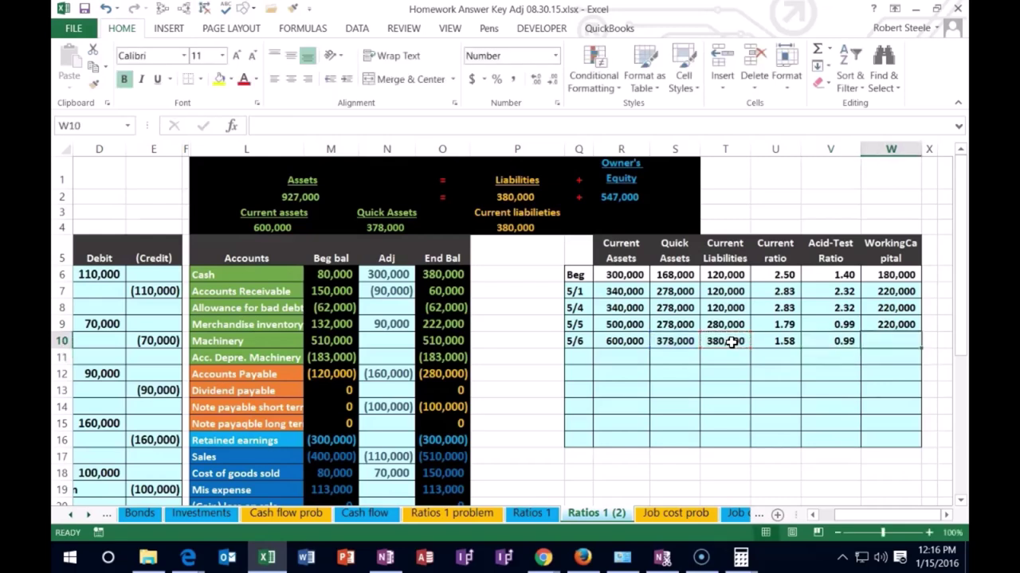
{"action": "type", "text": "="}
{"action": "key", "text": "Left"}
{"action": "key", "text": "Left"}
{"action": "key", "text": "Left"}
{"action": "key", "text": "Left"}
{"action": "key", "text": "Left"}
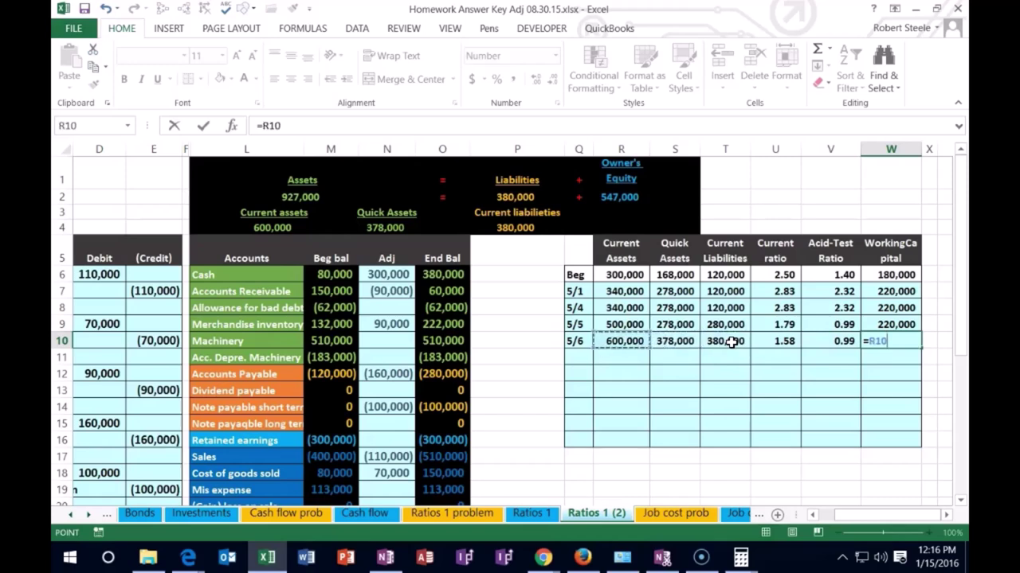
{"action": "type", "text": "-"}
{"action": "left_click", "coordinate": [731, 342]}
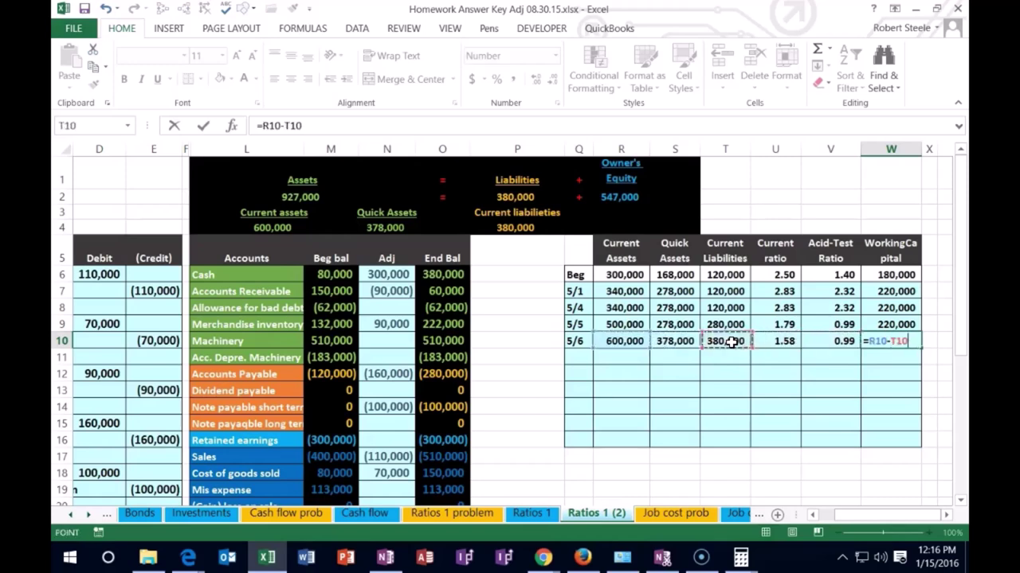
{"action": "key", "text": "Return"}
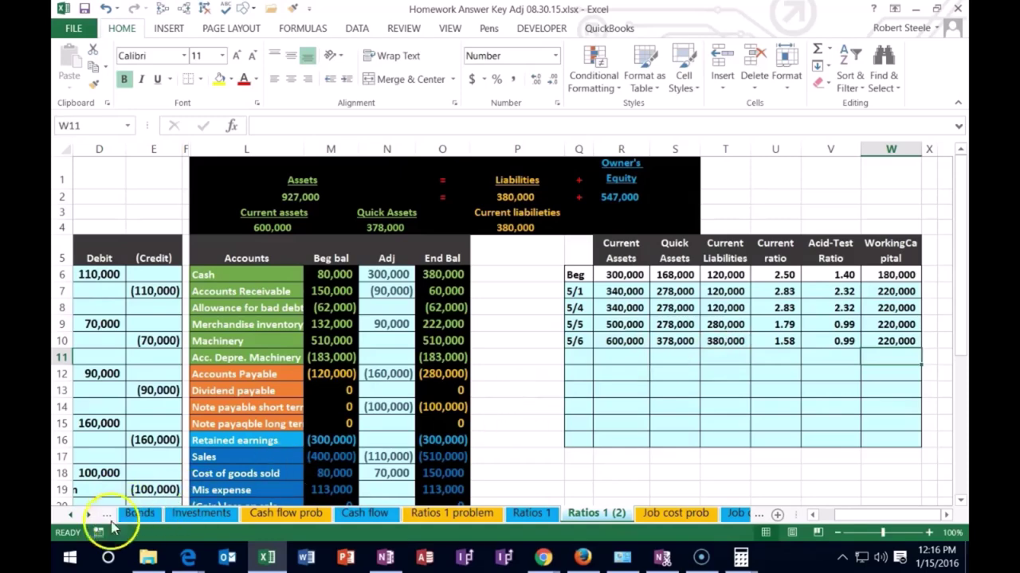
{"action": "key", "text": "Up"}
{"action": "key", "text": "Left"}
Start the next journal entry below the 5/6 entry by entering the date 5/12 in B21
{"action": "left_click_drag", "start_coordinate": [876, 516], "coordinate": [847, 518]}
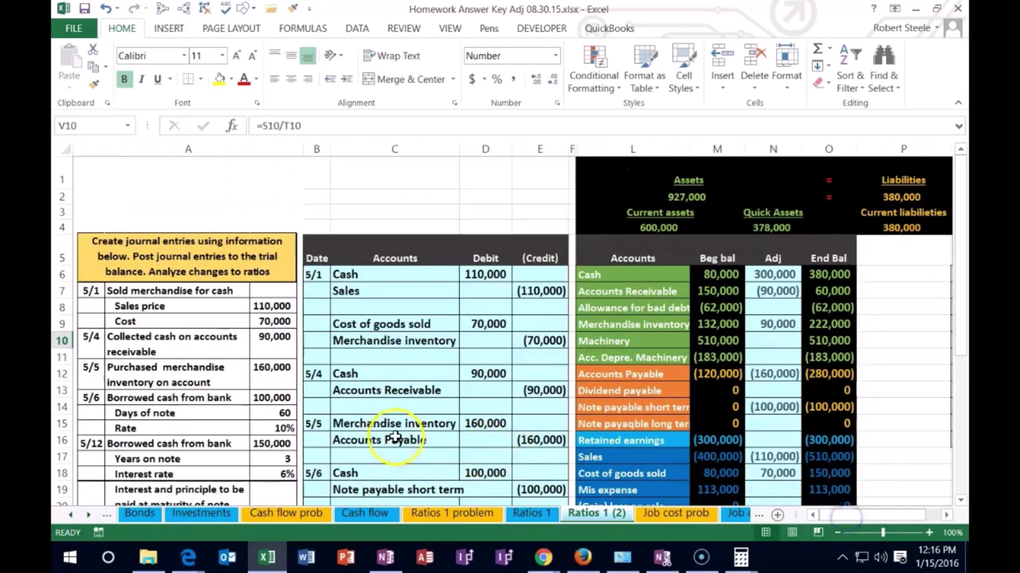
{"action": "scroll", "coordinate": [391, 435], "scroll_direction": "down", "scroll_amount": 3}
{"action": "left_click", "coordinate": [323, 344]}
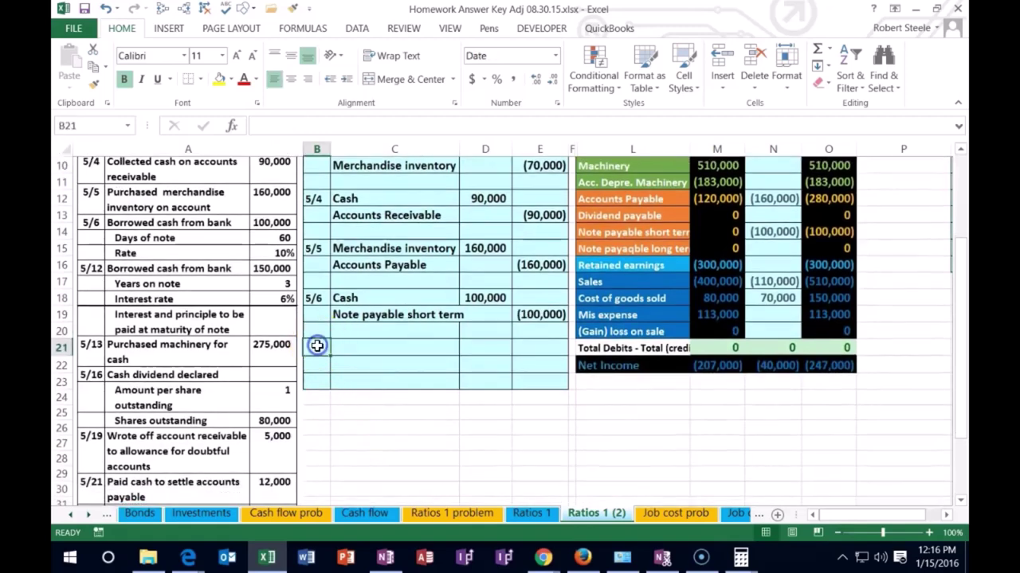
{"action": "type", "text": "5/12"}
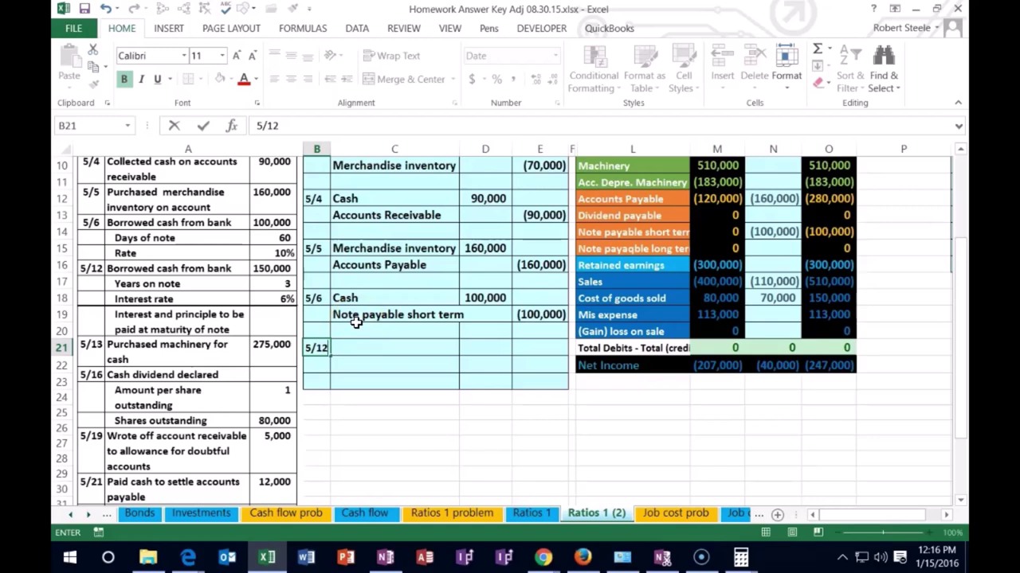
{"action": "left_click", "coordinate": [370, 361]}
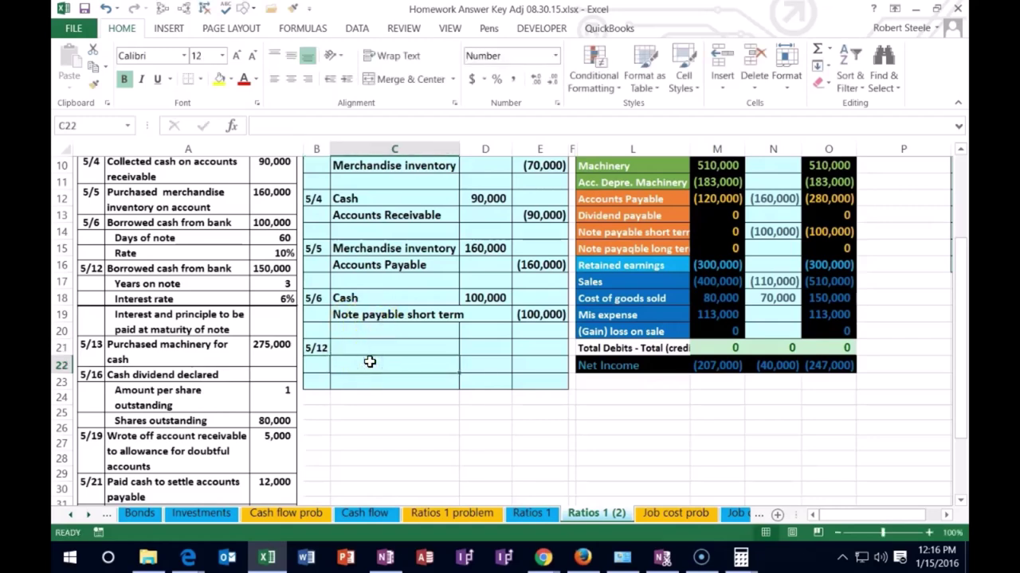
Copy the Cash account name from L6 in the trial balance and paste it as values into C21
{"action": "left_click", "coordinate": [358, 359]}
{"action": "scroll", "coordinate": [486, 355], "scroll_direction": "up", "scroll_amount": 2}
{"action": "left_click", "coordinate": [597, 214]}
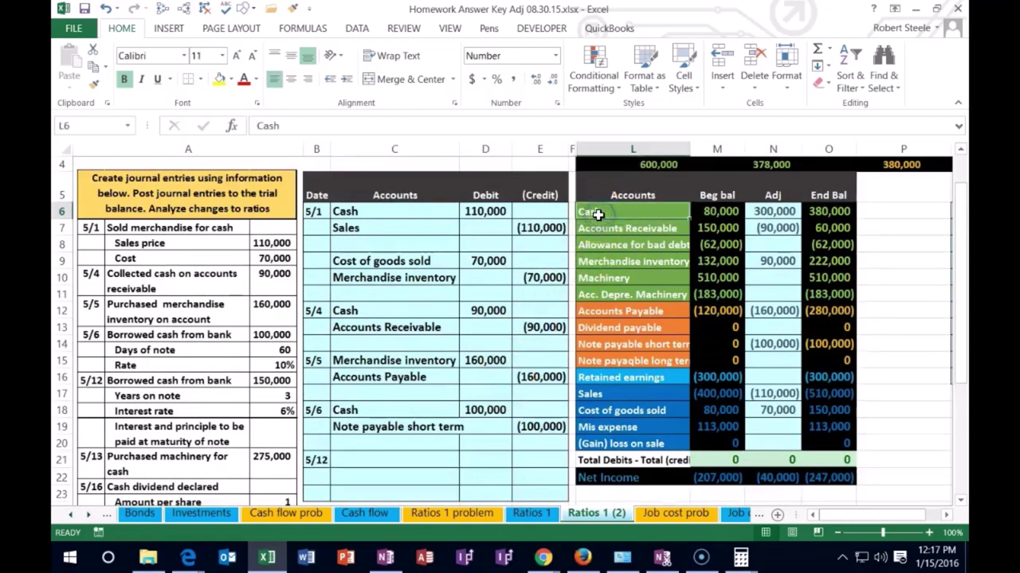
{"action": "left_click", "coordinate": [607, 214]}
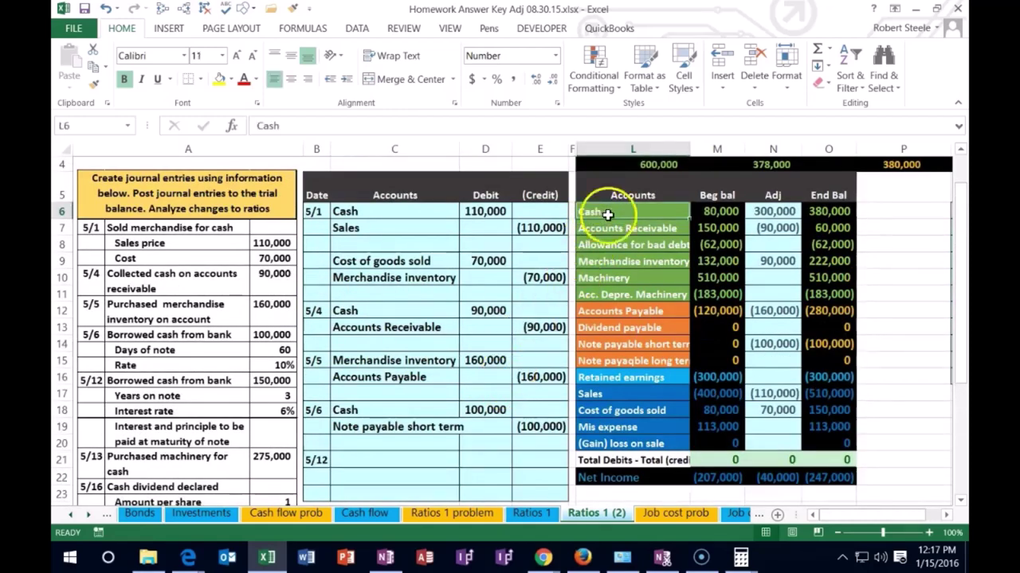
{"action": "left_click", "coordinate": [815, 217]}
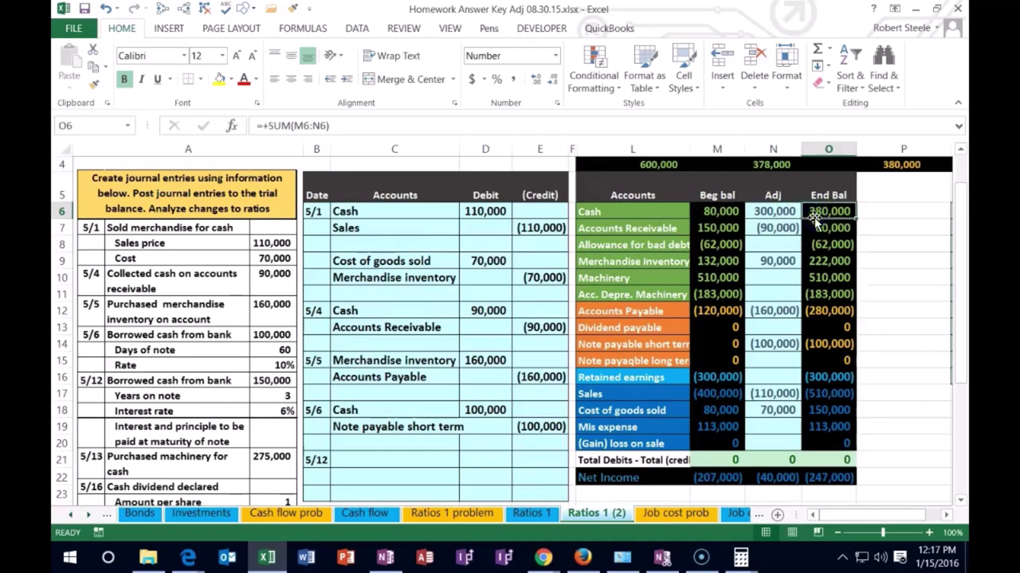
{"action": "left_click", "coordinate": [647, 215]}
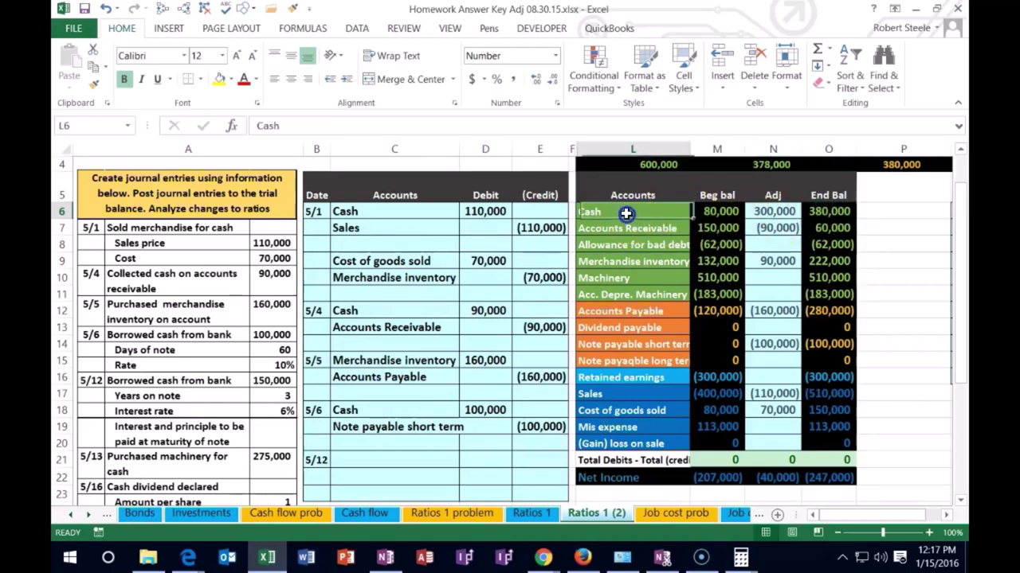
{"action": "right_click", "coordinate": [626, 213]}
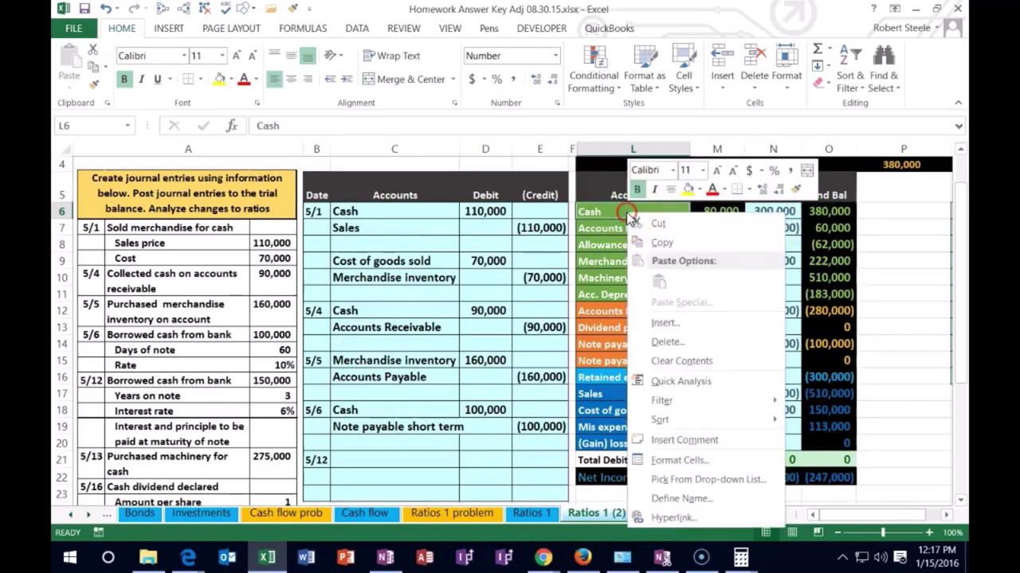
{"action": "left_click", "coordinate": [660, 244]}
{"action": "left_click", "coordinate": [444, 428]}
{"action": "left_click", "coordinate": [376, 460]}
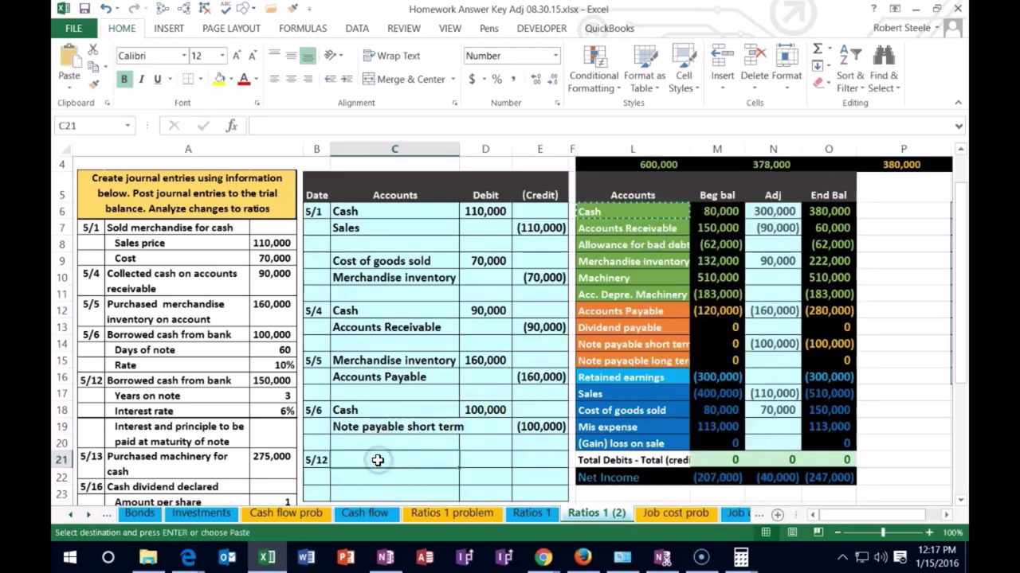
{"action": "right_click", "coordinate": [377, 461]}
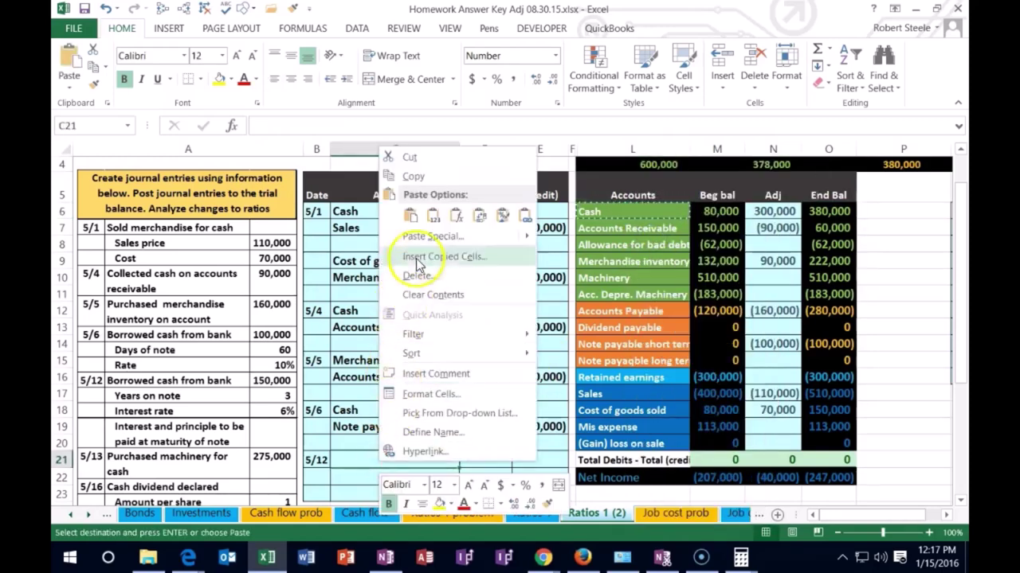
{"action": "left_click", "coordinate": [426, 216]}
Enter the 5/12 cash debit of 150000 in D21 and the matching credit in E22 as -D21
{"action": "scroll", "coordinate": [425, 215], "scroll_direction": "down", "scroll_amount": 2}
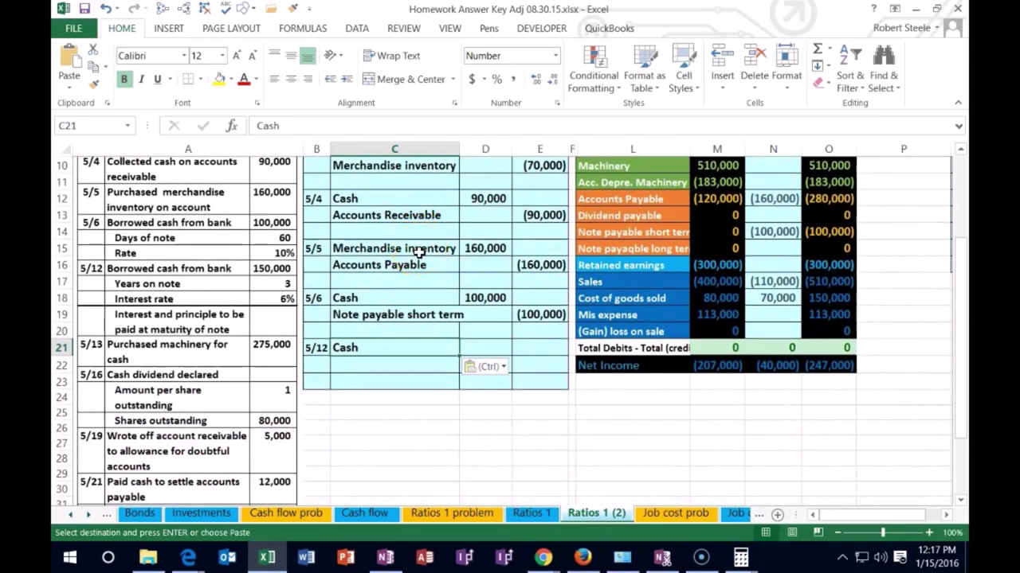
{"action": "left_click", "coordinate": [484, 347]}
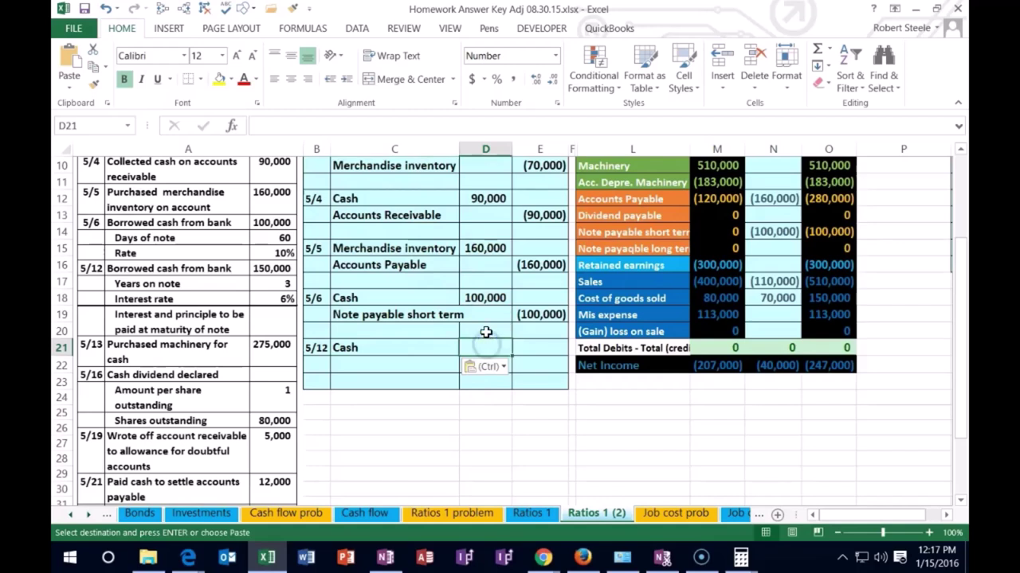
{"action": "type", "text": "150000"}
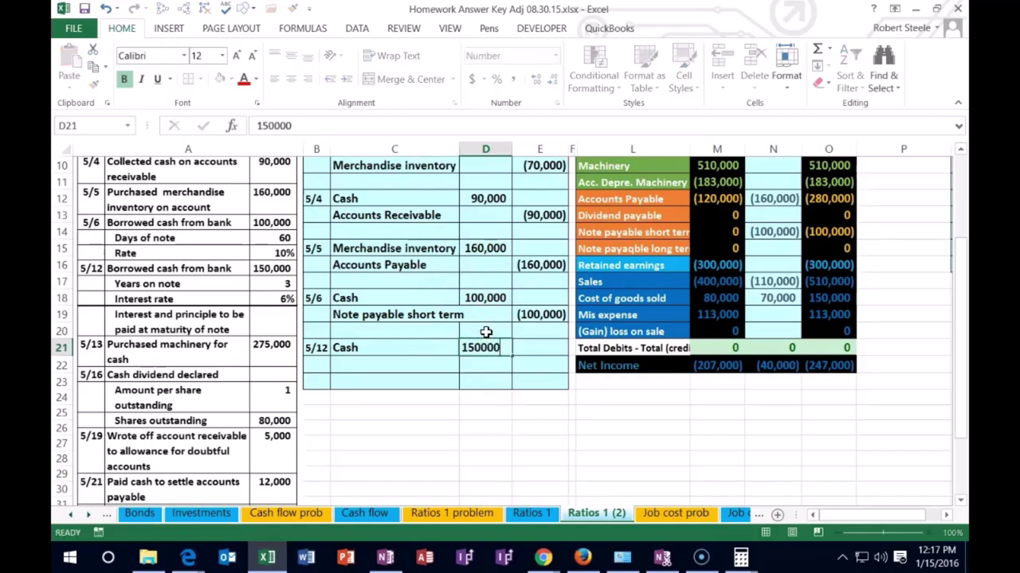
{"action": "key", "text": "Return"}
{"action": "key", "text": "Right"}
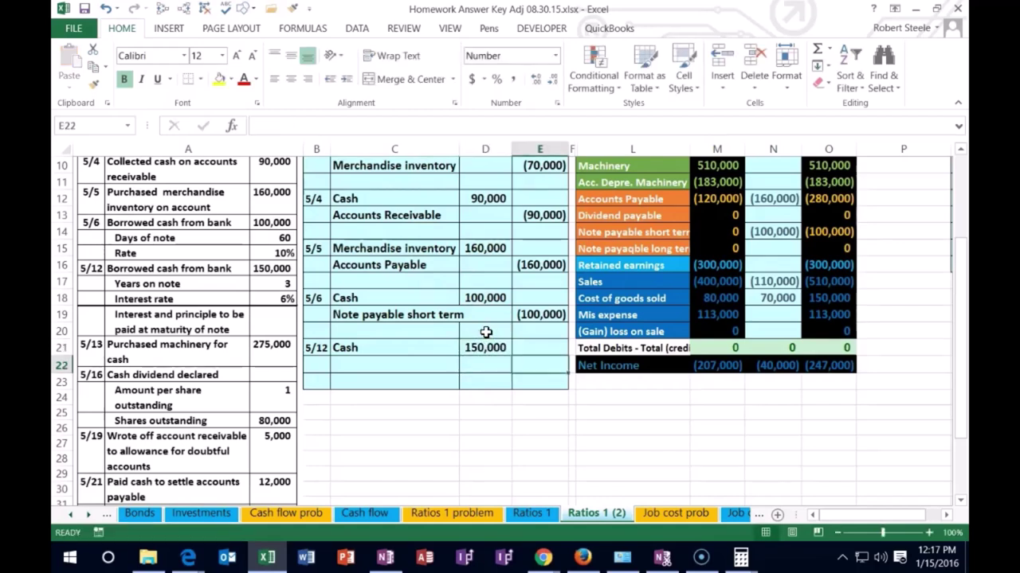
{"action": "type", "text": "-"}
{"action": "key", "text": "Left"}
{"action": "key", "text": "Up"}
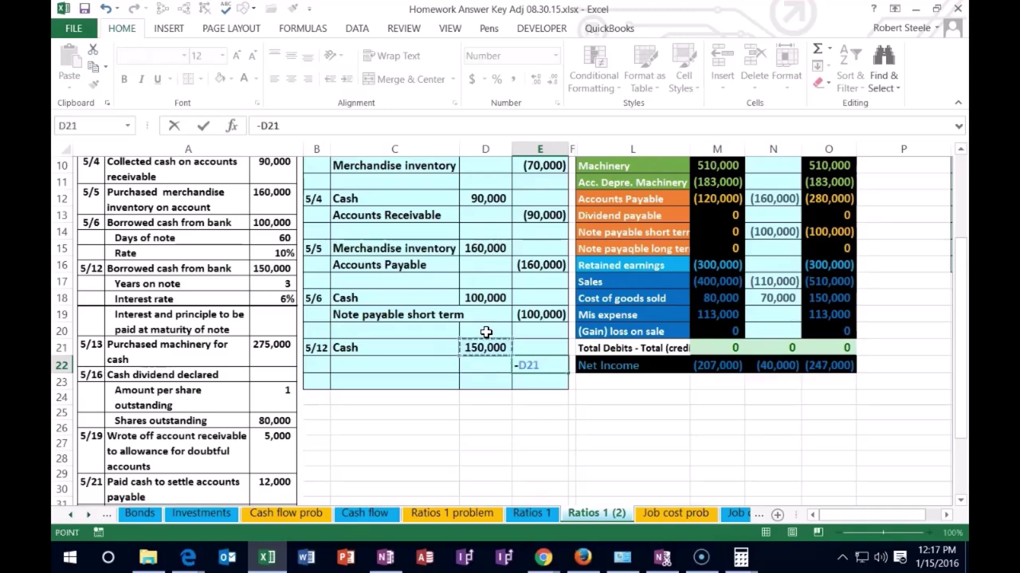
{"action": "key", "text": "Return"}
Copy the long-term note payable account name from L15 in the trial balance and paste it as values into C22
{"action": "scroll", "coordinate": [485, 333], "scroll_direction": "up", "scroll_amount": 1}
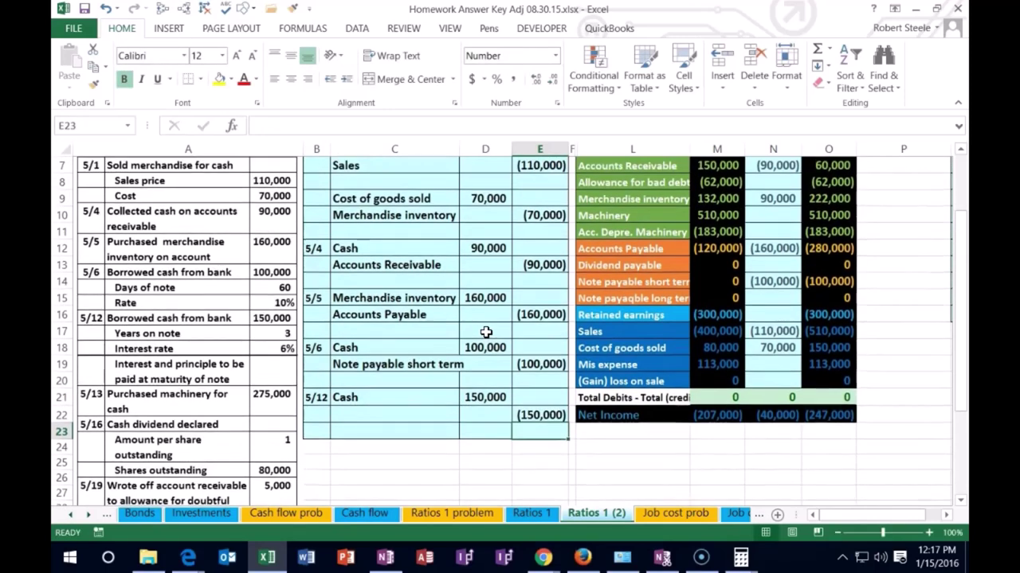
{"action": "scroll", "coordinate": [486, 328], "scroll_direction": "up", "scroll_amount": 1}
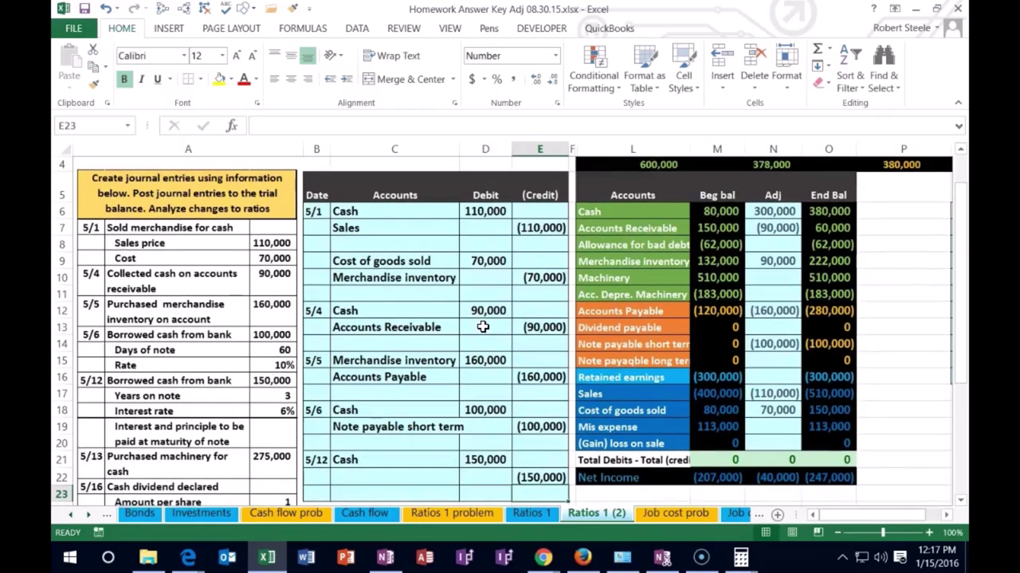
{"action": "left_click", "coordinate": [603, 361]}
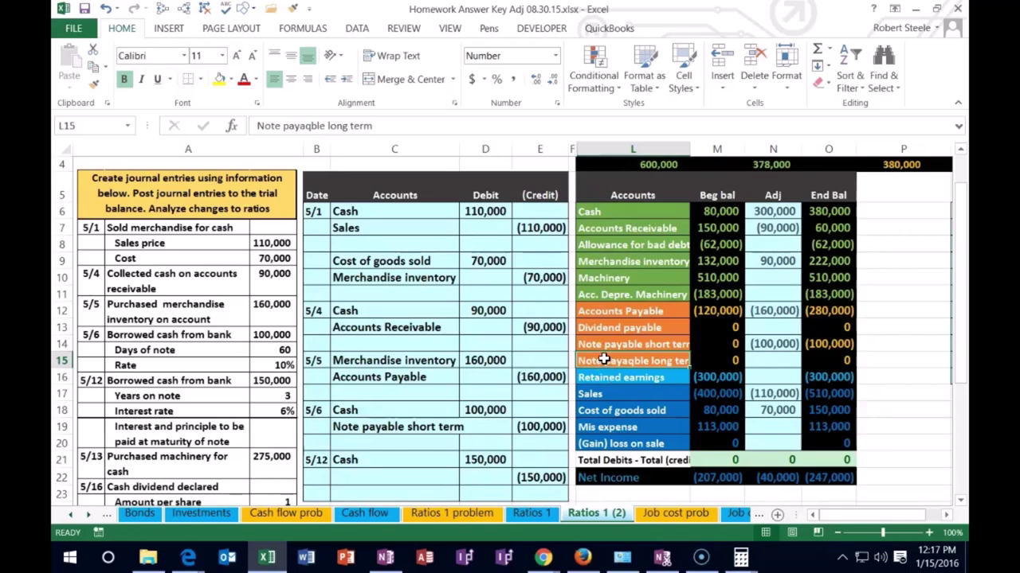
{"action": "right_click", "coordinate": [604, 360]}
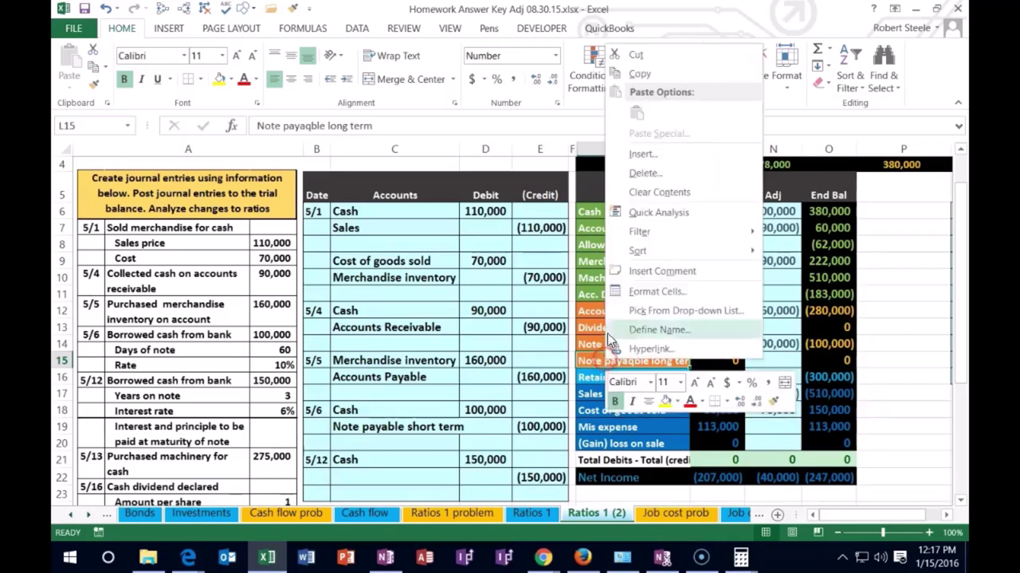
{"action": "left_click", "coordinate": [649, 80]}
{"action": "scroll", "coordinate": [486, 279], "scroll_direction": "down", "scroll_amount": 1}
{"action": "left_click", "coordinate": [388, 412]}
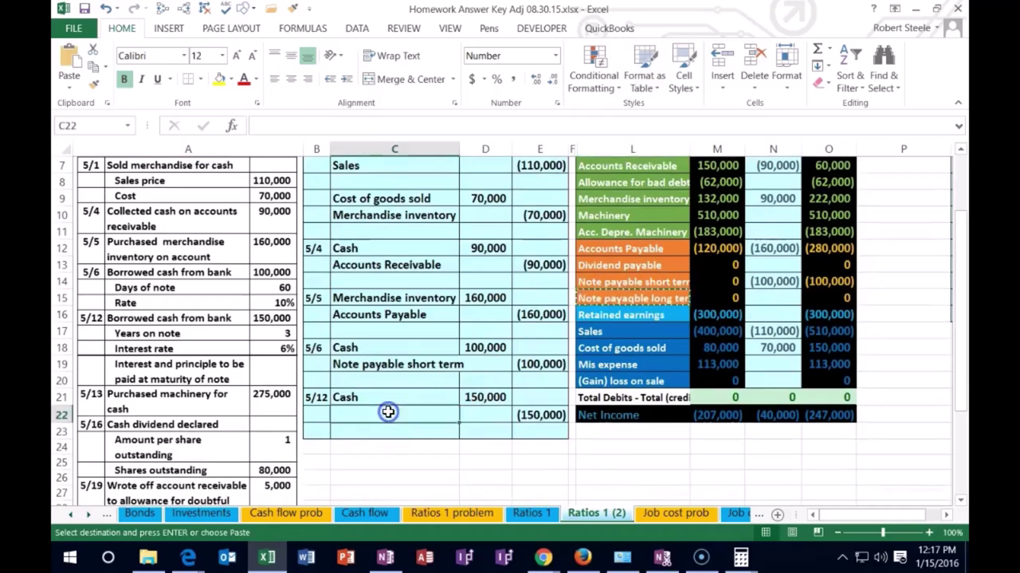
{"action": "right_click", "coordinate": [390, 412]}
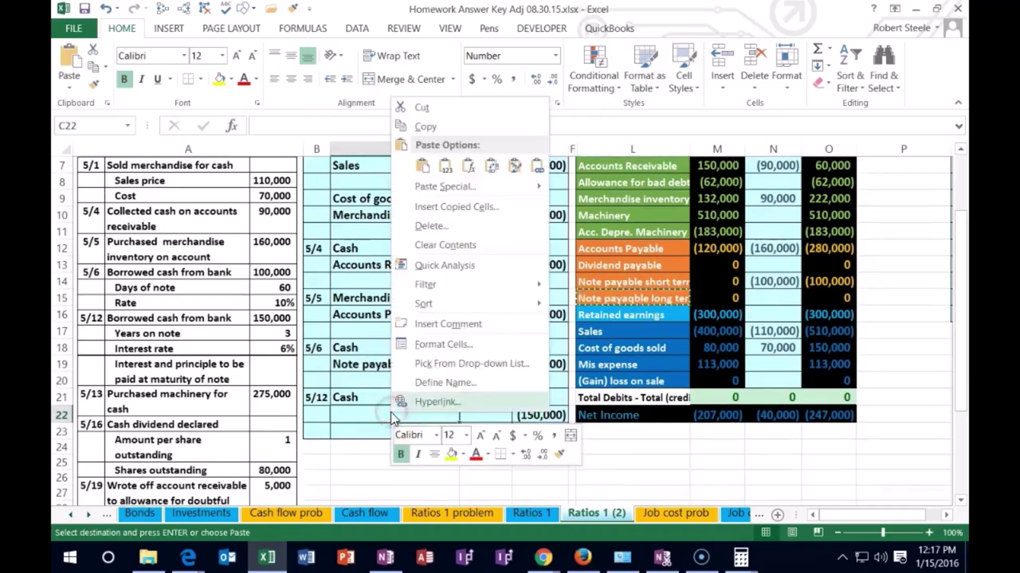
{"action": "left_click", "coordinate": [445, 166]}
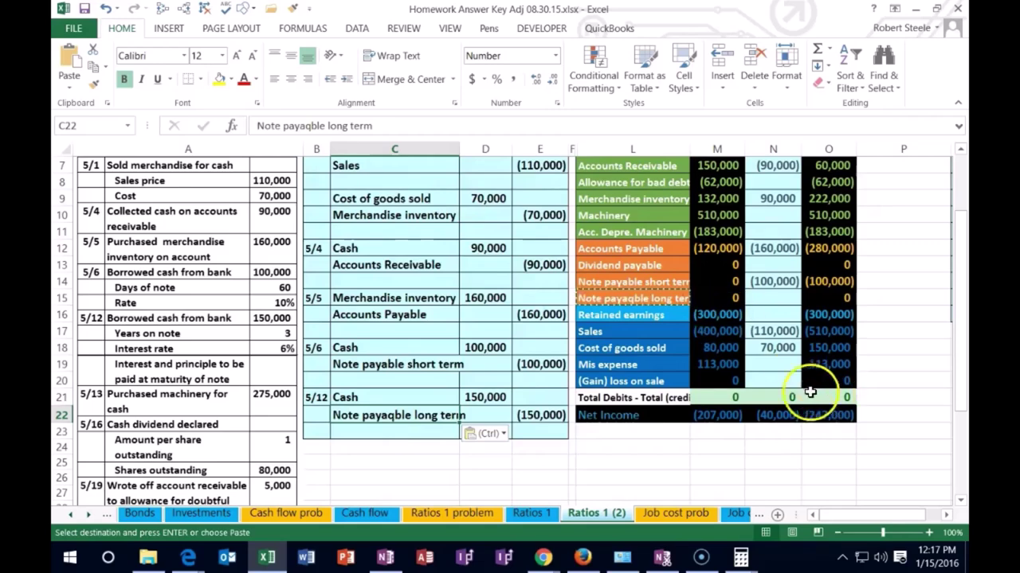
Post the 5/12 cash debit by adding D21 to the Cash adjustment formula in N6, making it =D6+D12+D18+D21
{"action": "left_click_drag", "start_coordinate": [430, 398], "coordinate": [473, 396]}
{"action": "scroll", "coordinate": [680, 444], "scroll_direction": "up", "scroll_amount": 1}
{"action": "left_click_drag", "start_coordinate": [629, 211], "coordinate": [717, 211]}
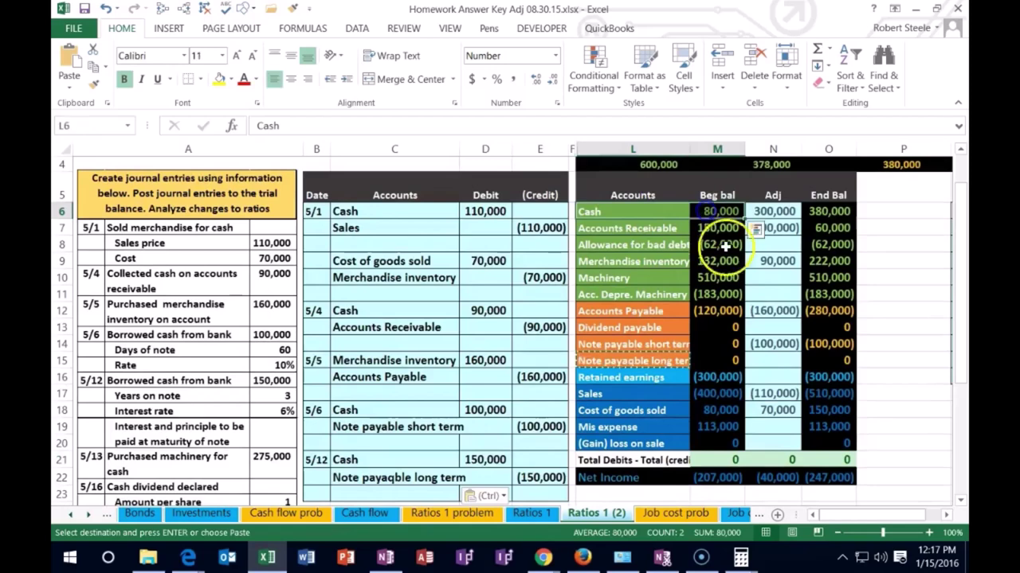
{"action": "left_click", "coordinate": [766, 212]}
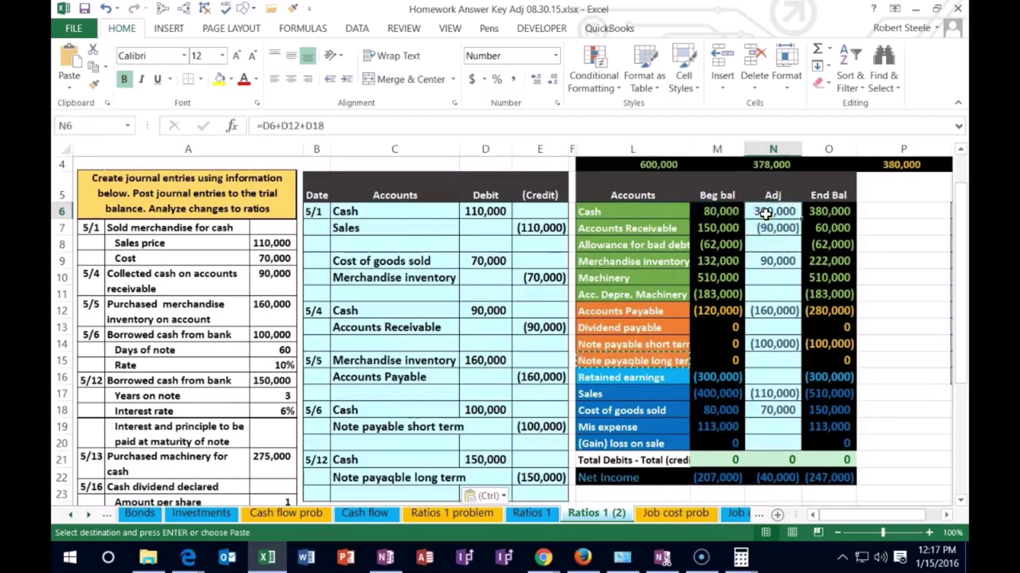
{"action": "double_click", "coordinate": [765, 212]}
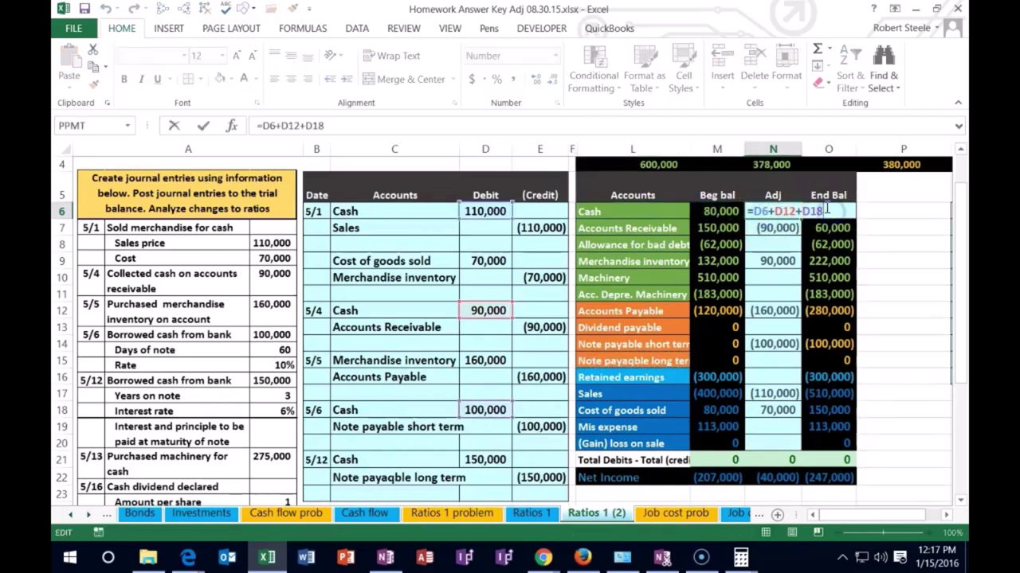
{"action": "type", "text": "+"}
{"action": "scroll", "coordinate": [708, 333], "scroll_direction": "down", "scroll_amount": 1}
{"action": "left_click", "coordinate": [487, 397]}
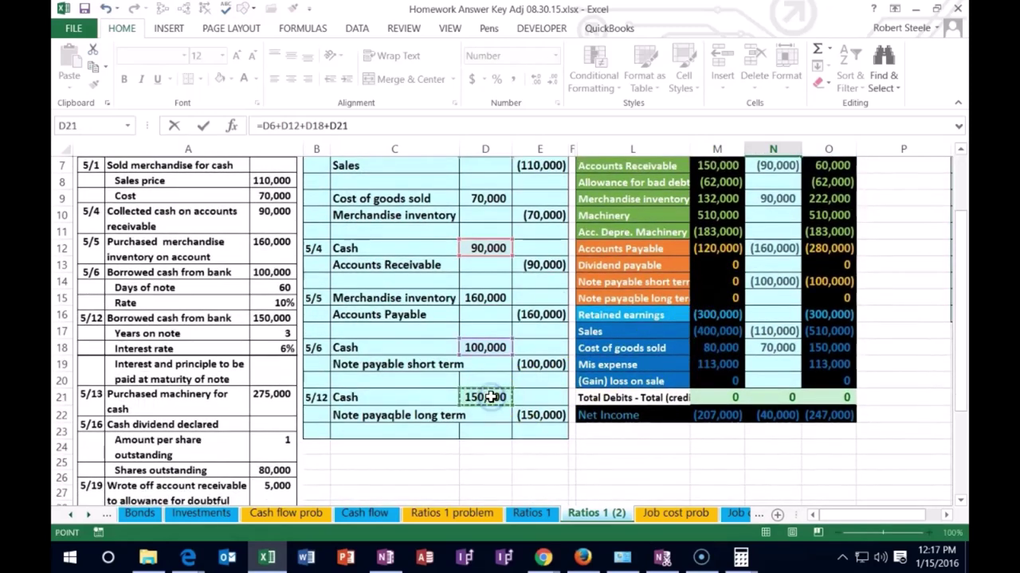
{"action": "key", "text": "Return"}
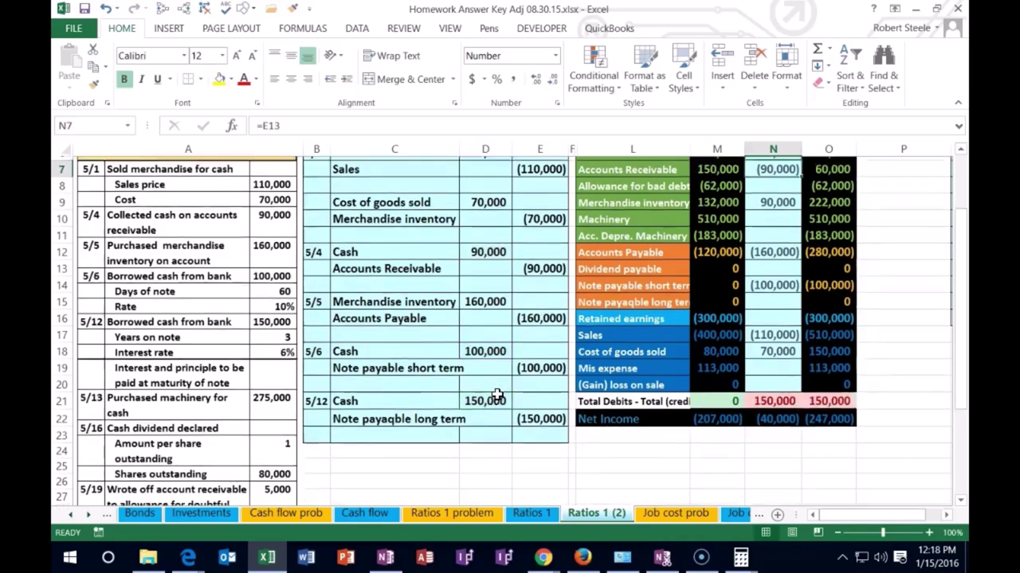
Check the cash ending balance and the asset totals in row 2 and row 4, and post the long-term note credit in N15 as =E22
{"action": "scroll", "coordinate": [494, 394], "scroll_direction": "up", "scroll_amount": 2}
{"action": "left_click", "coordinate": [821, 275]}
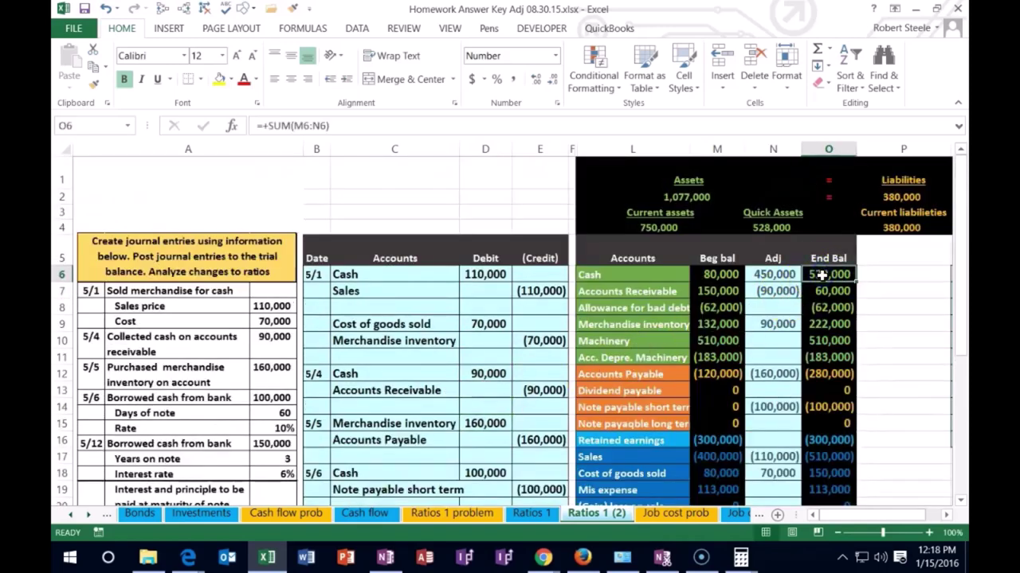
{"action": "left_click", "coordinate": [677, 195]}
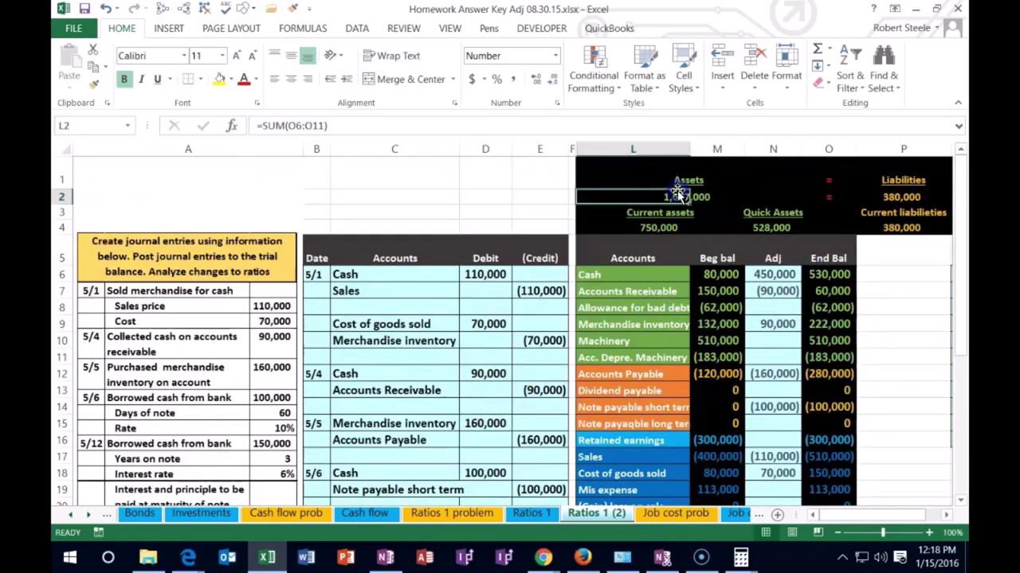
{"action": "left_click", "coordinate": [654, 229]}
{"action": "left_click", "coordinate": [765, 228]}
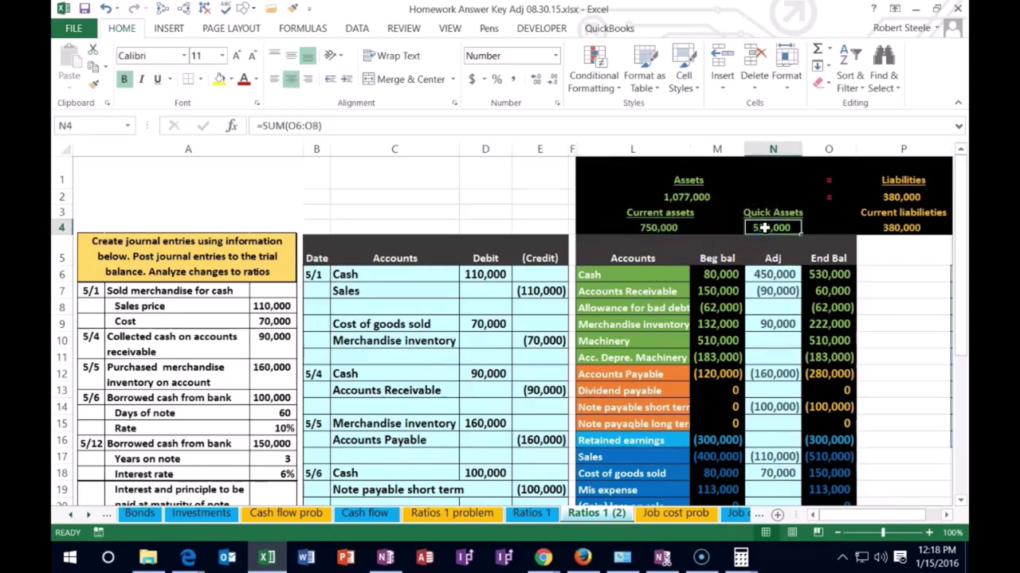
{"action": "scroll", "coordinate": [763, 228], "scroll_direction": "down", "scroll_amount": 1}
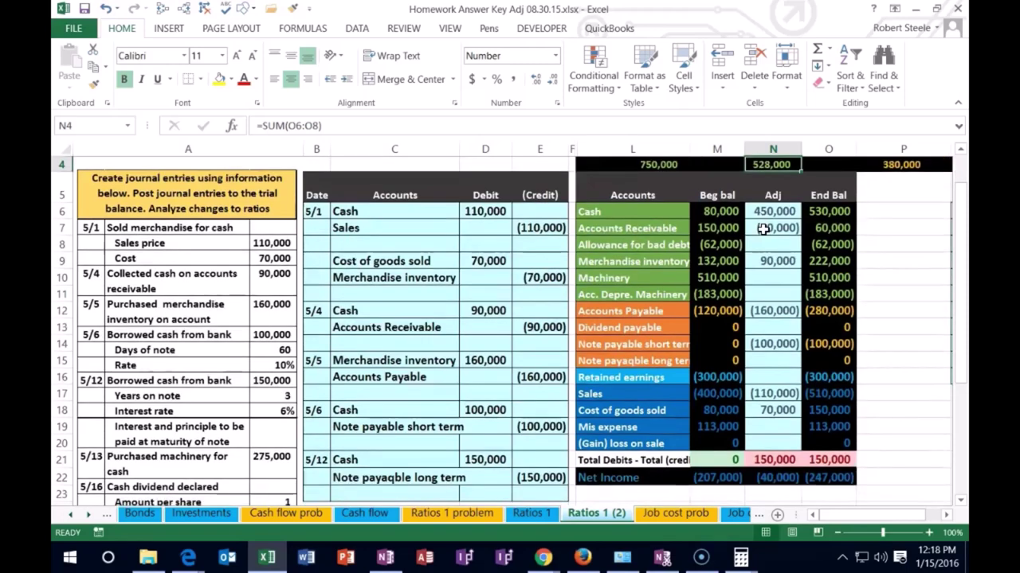
{"action": "left_click", "coordinate": [771, 360]}
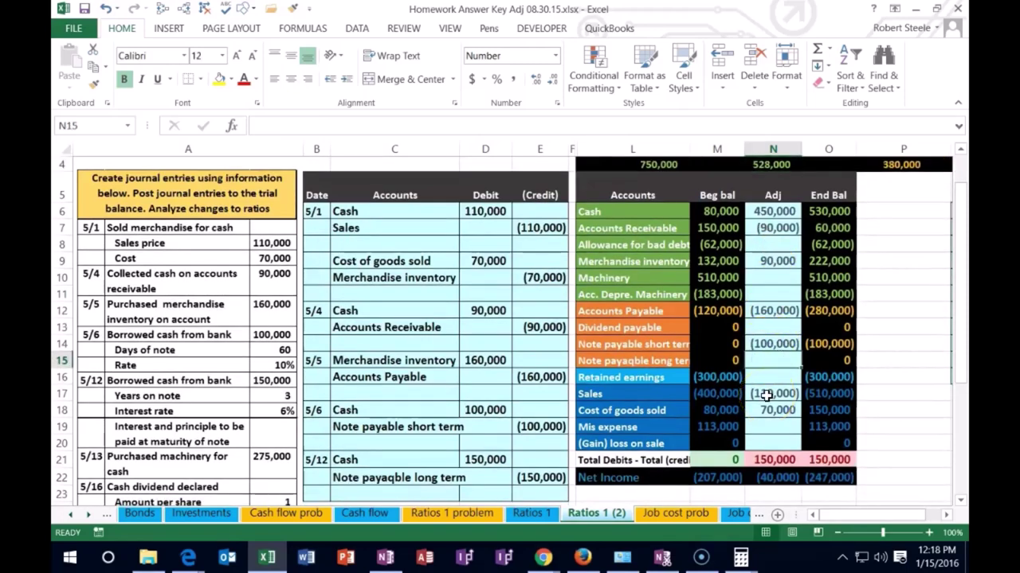
{"action": "type", "text": "="}
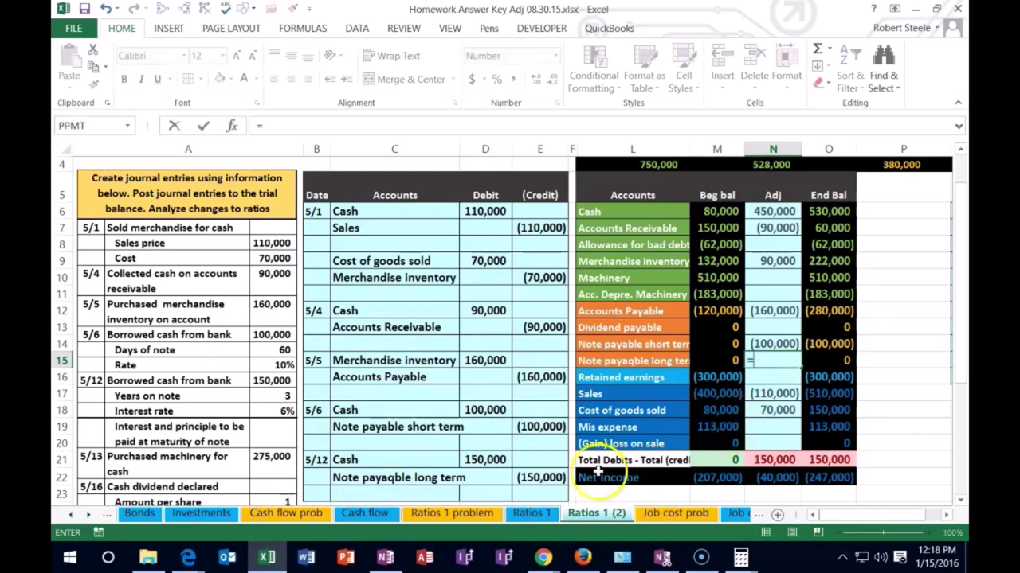
{"action": "left_click", "coordinate": [542, 478]}
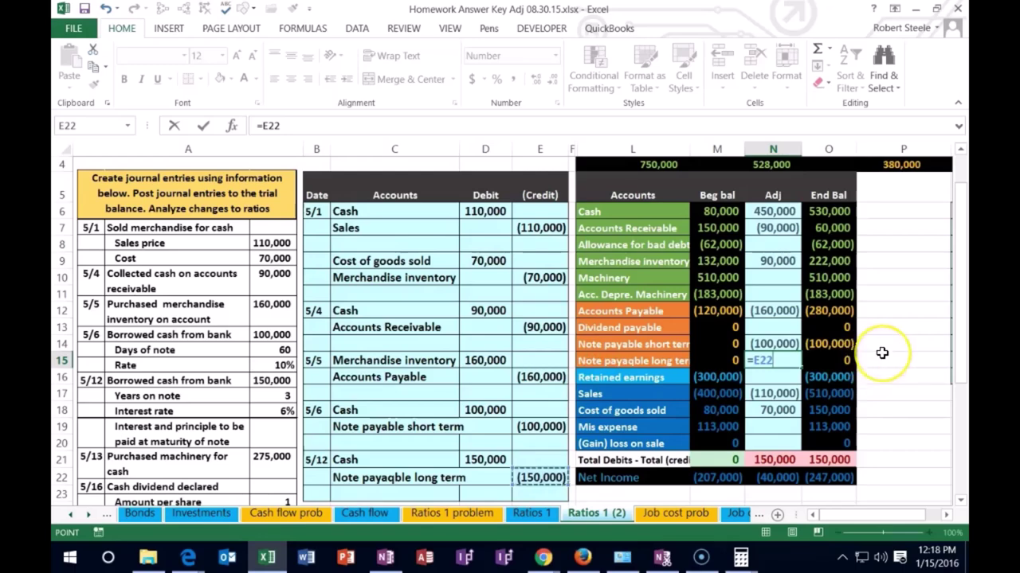
{"action": "key", "text": "Return"}
Check the total and current liabilities formulas in P2 and P4, and start the next ratio table row with the date 5/12 in Q11
{"action": "scroll", "coordinate": [882, 353], "scroll_direction": "up", "scroll_amount": 1}
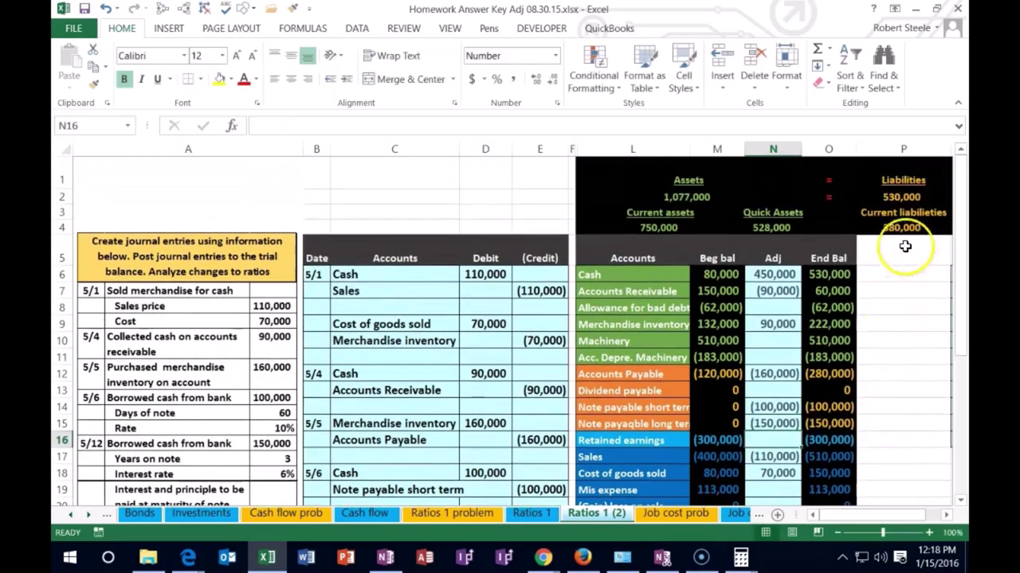
{"action": "left_click", "coordinate": [900, 198]}
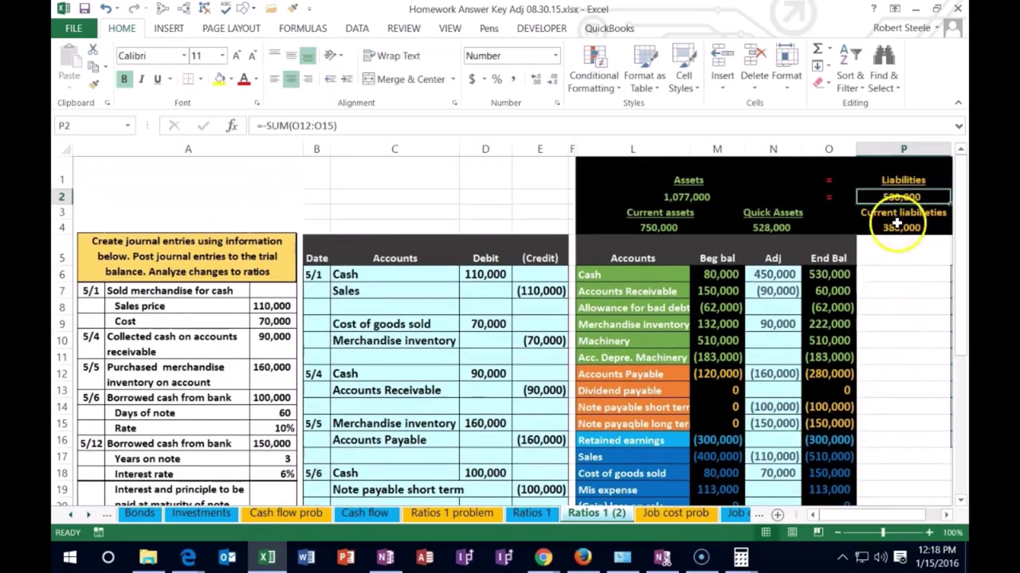
{"action": "double_click", "coordinate": [897, 228]}
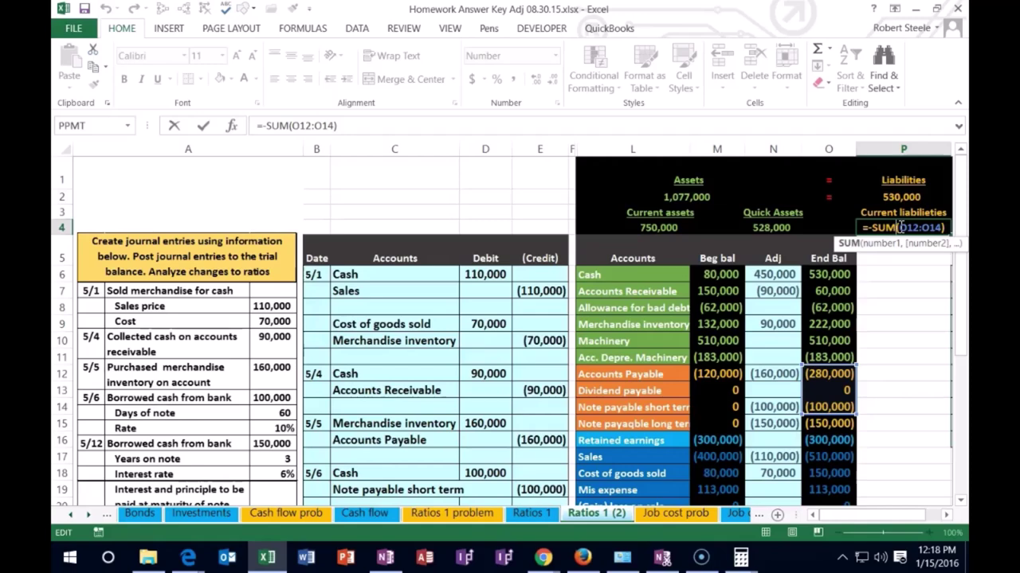
{"action": "key", "text": "Return"}
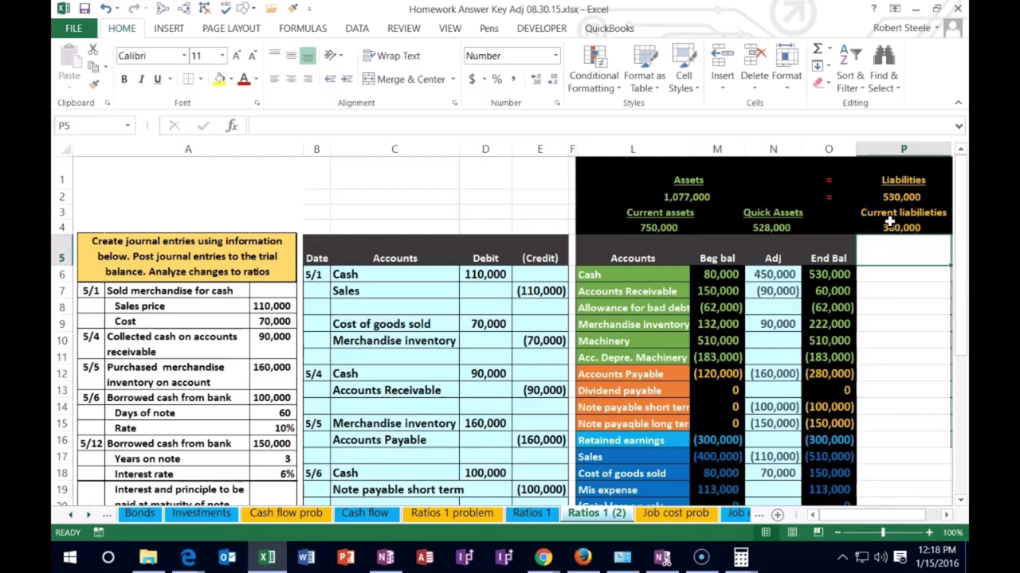
{"action": "left_click", "coordinate": [869, 338]}
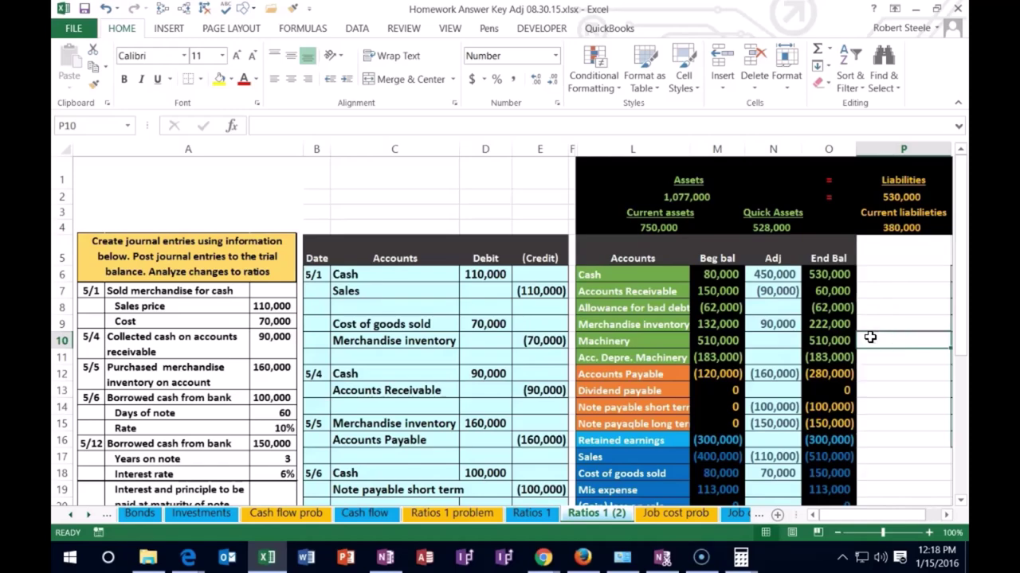
{"action": "key", "text": "Right"}
{"action": "key", "text": "Right"}
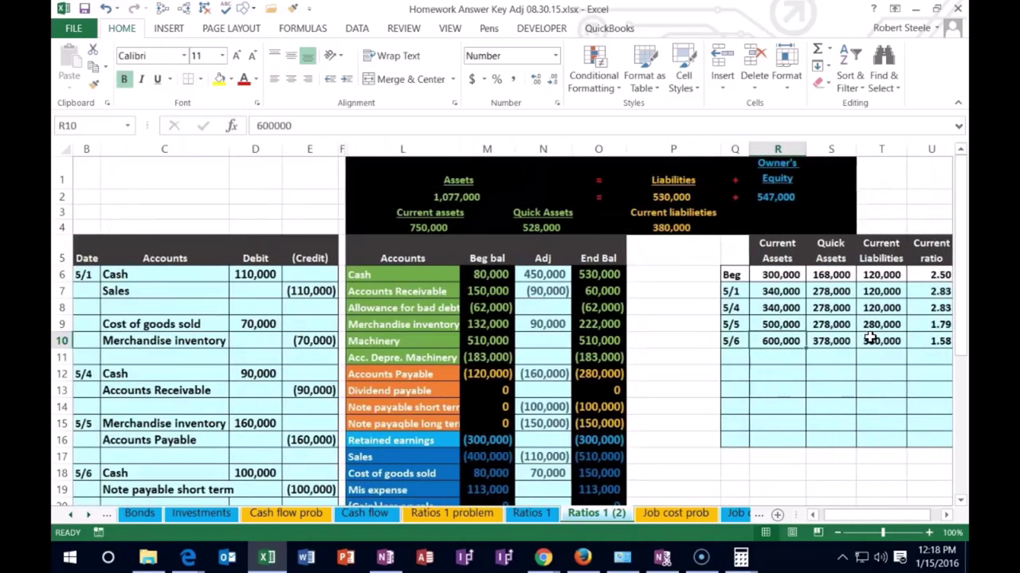
{"action": "scroll", "coordinate": [865, 337], "scroll_direction": "down", "scroll_amount": 2}
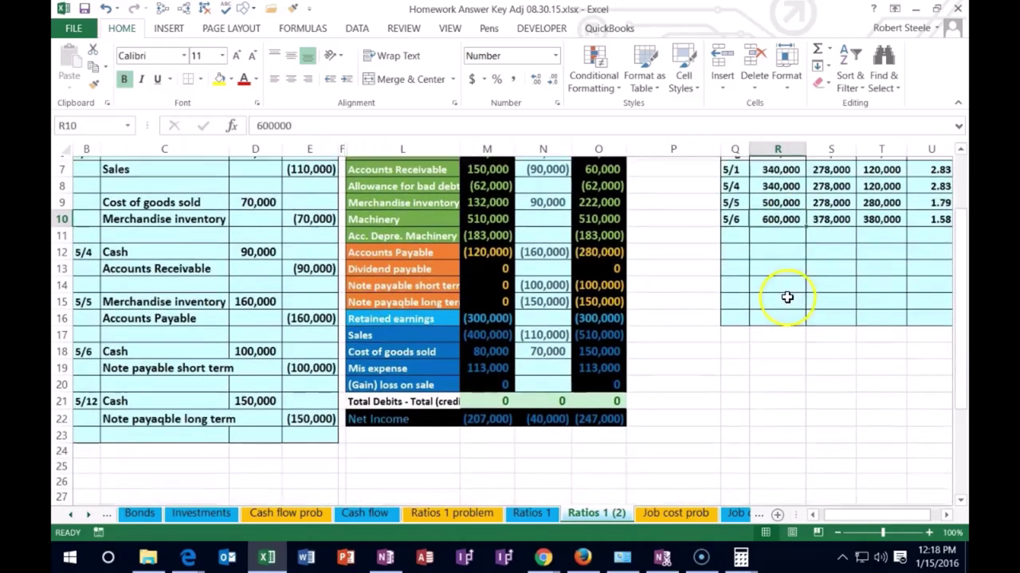
{"action": "scroll", "coordinate": [787, 297], "scroll_direction": "up", "scroll_amount": 1}
{"action": "left_click", "coordinate": [736, 293]}
{"action": "type", "text": "5/12"}
{"action": "key", "text": "Tab"}
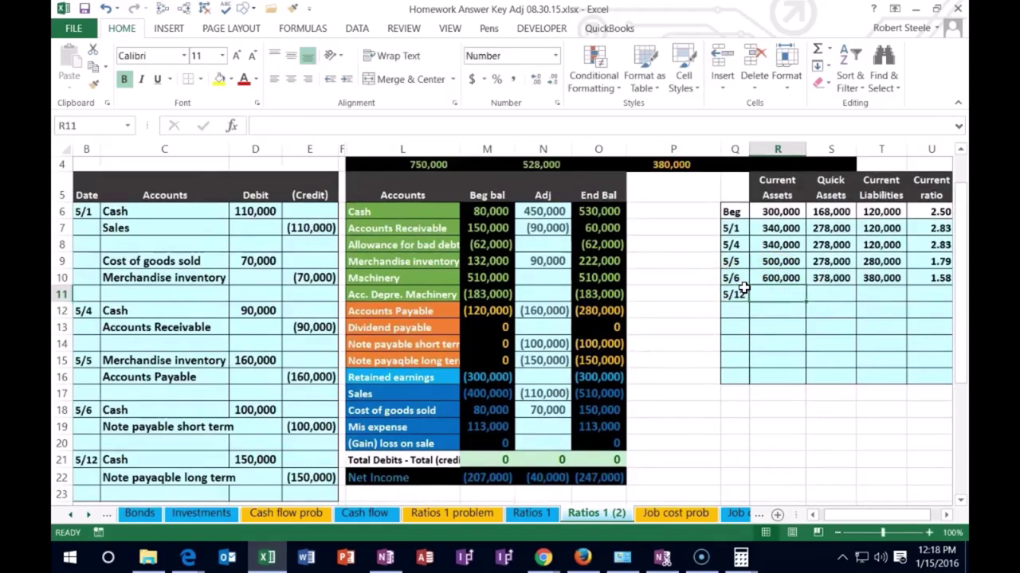
Enter the 5/12 current assets of 750000, quick assets of 528000 and current liabilities of 380000 in R11, S11 and T11
{"action": "scroll", "coordinate": [744, 289], "scroll_direction": "up", "scroll_amount": 1}
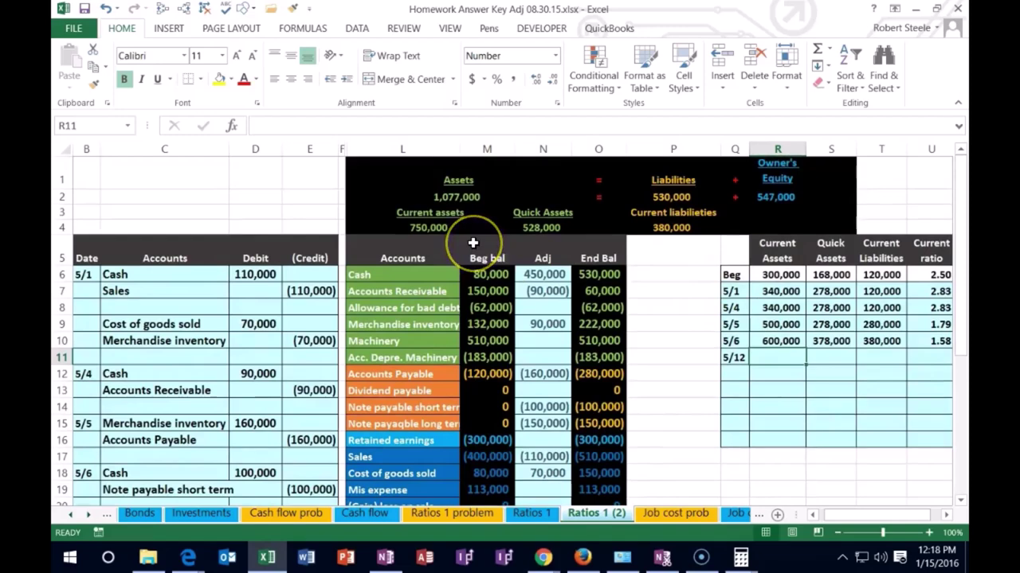
{"action": "type", "text": "750000"}
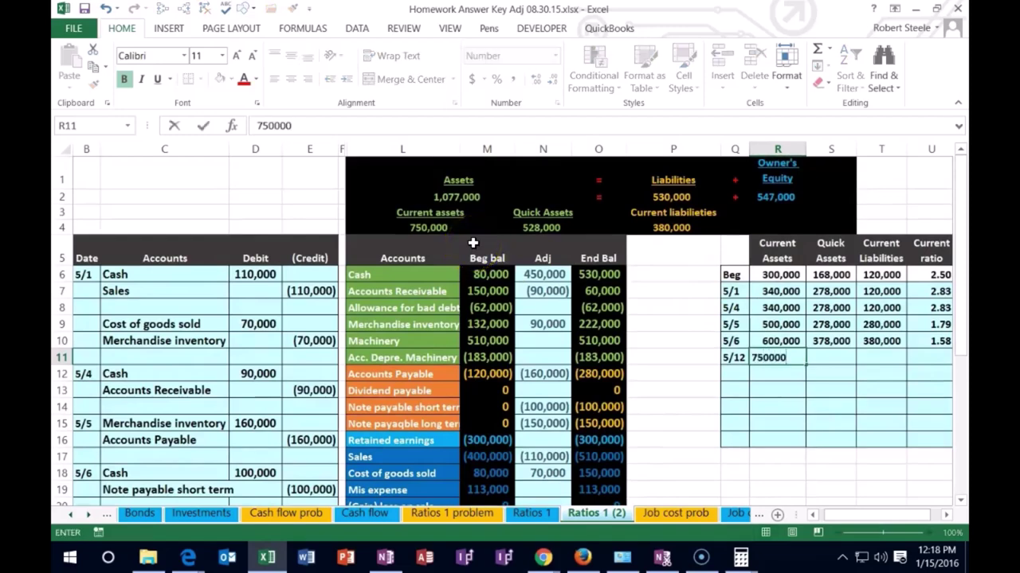
{"action": "key", "text": "Tab"}
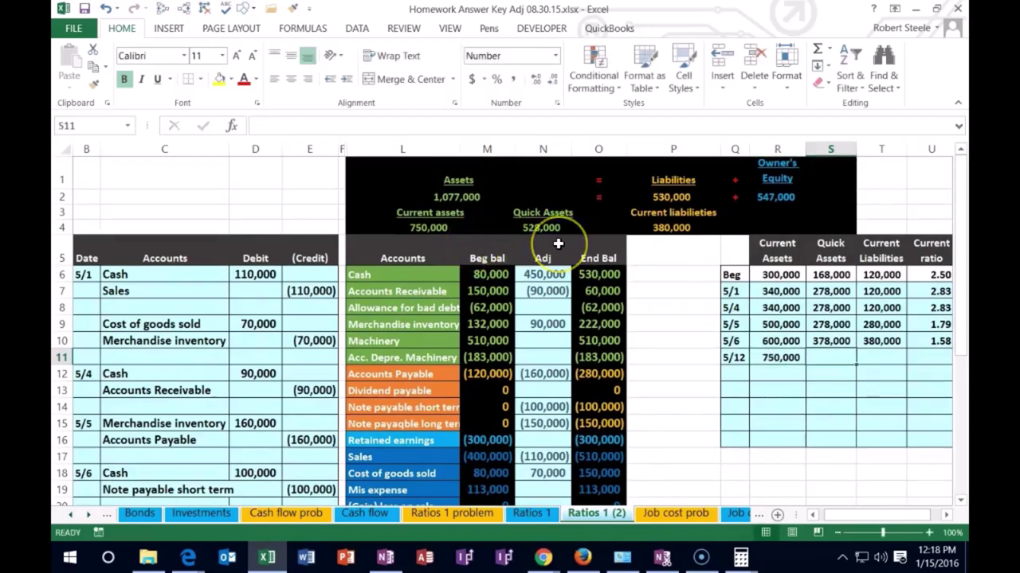
{"action": "type", "text": "52"}
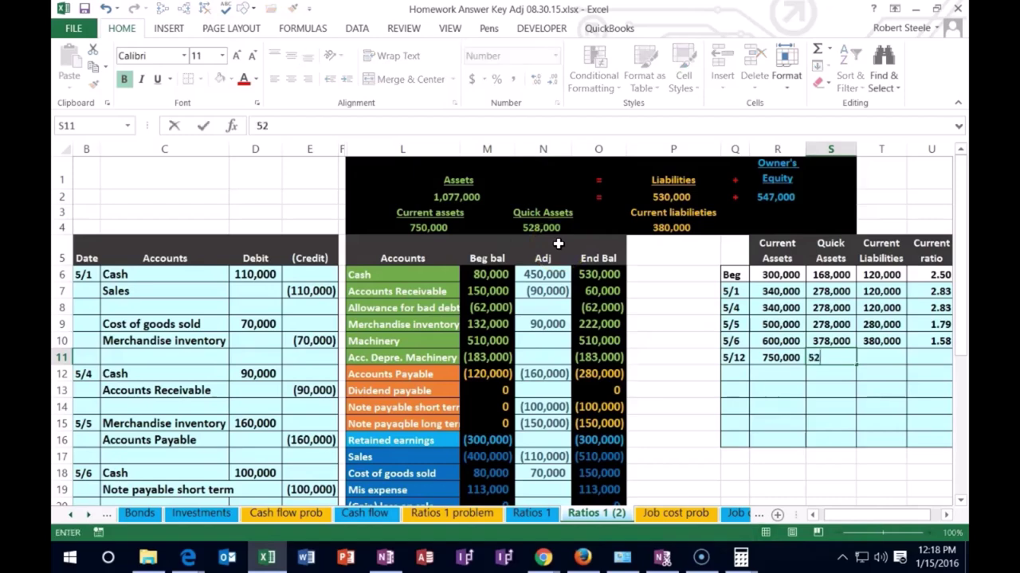
{"action": "type", "text": "8,00"}
{"action": "key", "text": "Tab"}
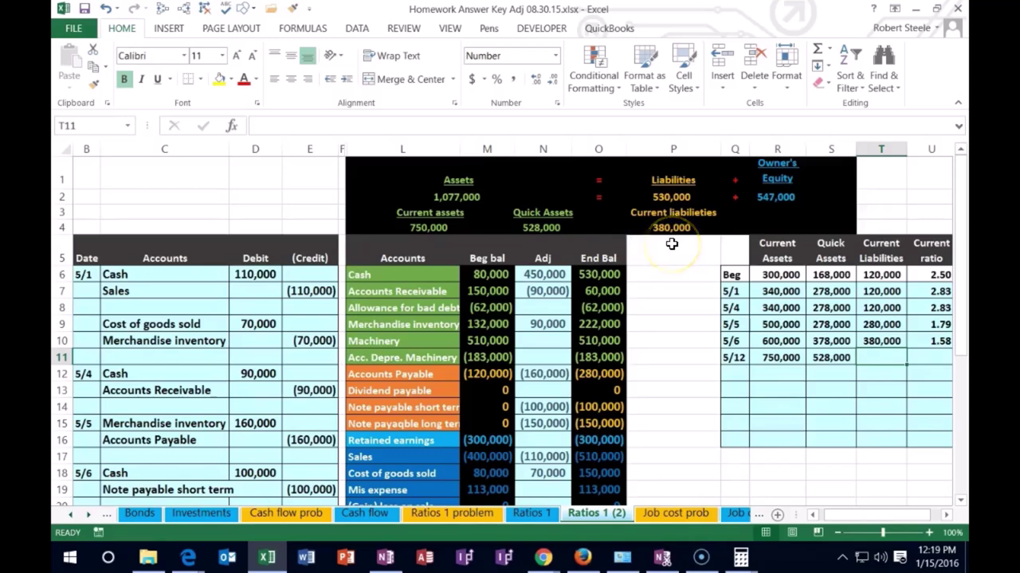
{"action": "type", "text": "3"}
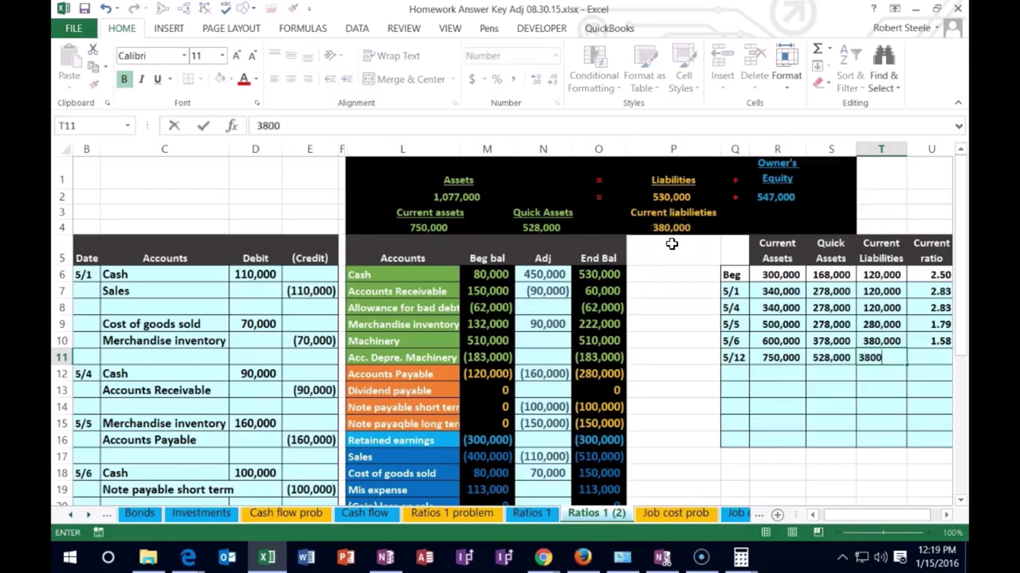
{"action": "type", "text": "80,000"}
{"action": "key", "text": "Tab"}
Clear the automatically filled ratio and working capital formulas from U11:W11 in the 5/12 row
{"action": "key", "text": "Tab"}
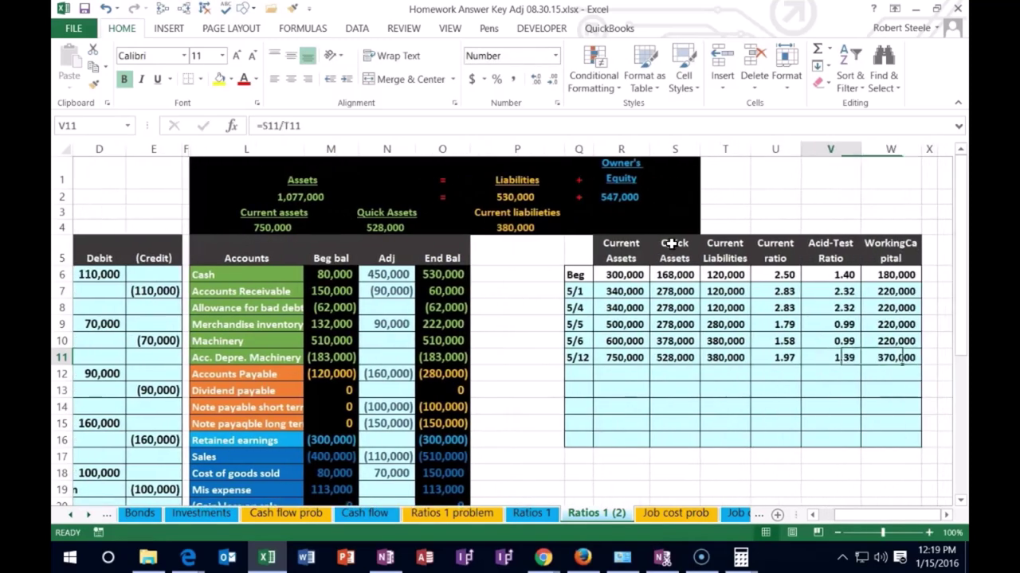
{"action": "left_click_drag", "start_coordinate": [774, 355], "coordinate": [865, 341]}
{"action": "key", "text": "Delete"}
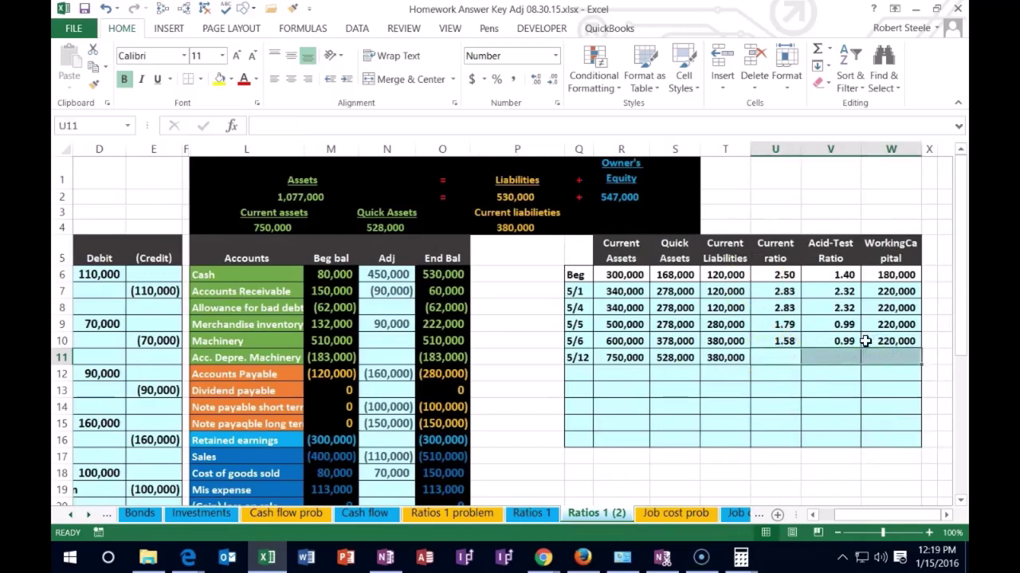
Calculate the 5/12 current ratio in U11 as current assets divided by current liabilities, =R11/T11
{"action": "key", "text": "shift+BackSpace"}
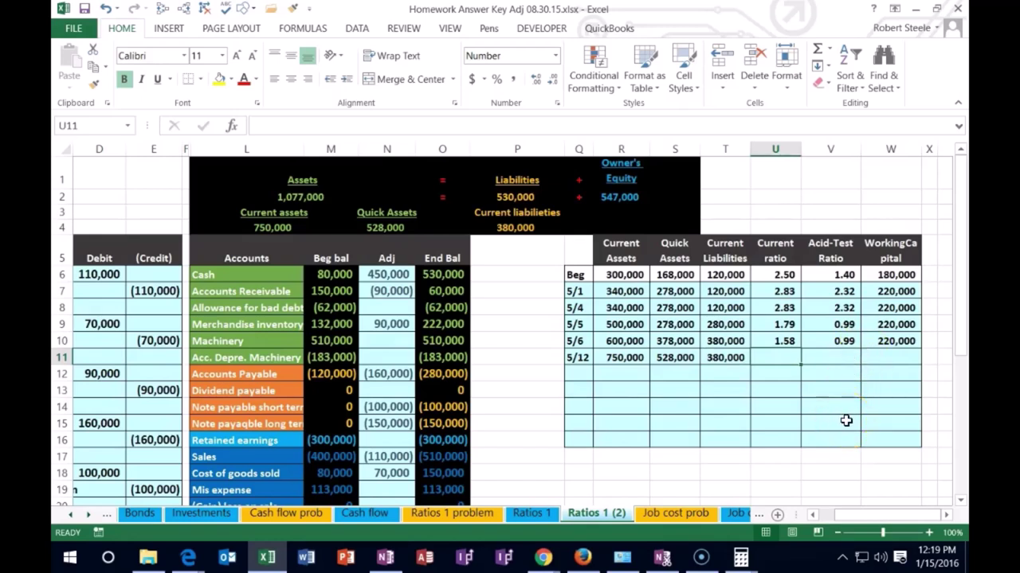
{"action": "type", "text": "="}
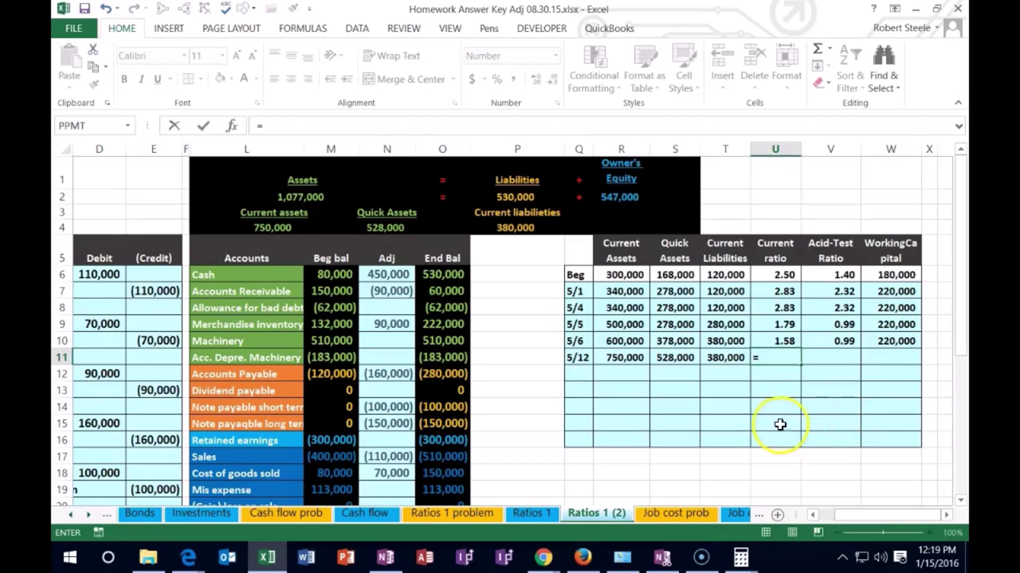
{"action": "left_click", "coordinate": [623, 364]}
{"action": "type", "text": "/"}
{"action": "left_click", "coordinate": [720, 356]}
{"action": "key", "text": "Return"}
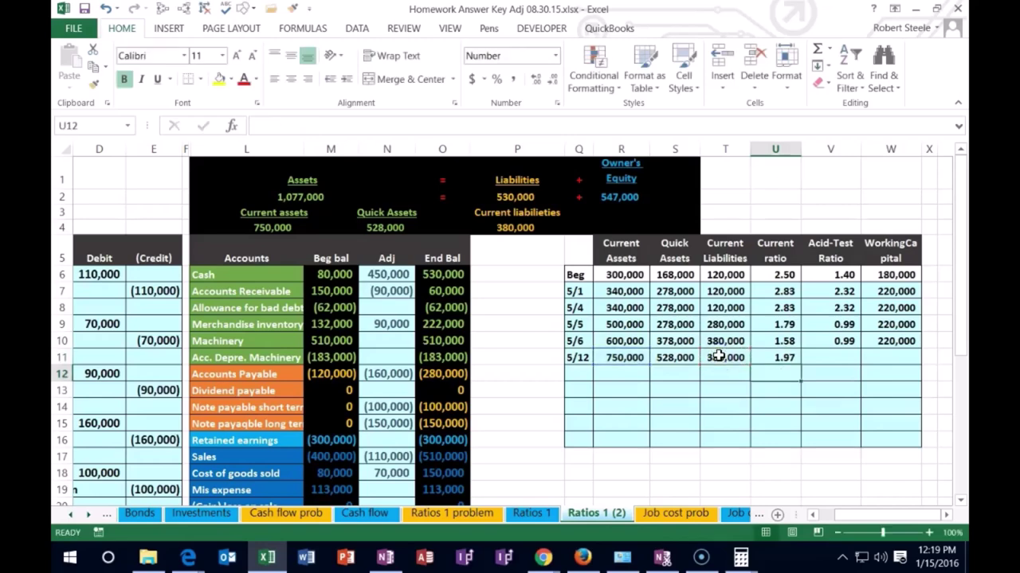
Calculate the 5/12 acid-test ratio in V11 as quick assets divided by current liabilities, =S11/T11, and select W11
{"action": "key", "text": "Up"}
{"action": "key", "text": "Right"}
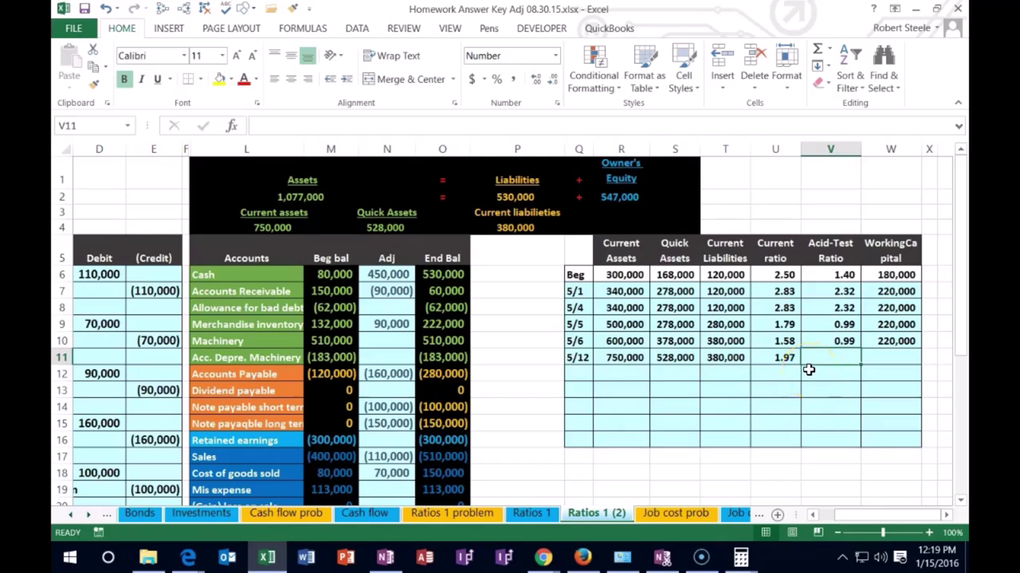
{"action": "type", "text": "="}
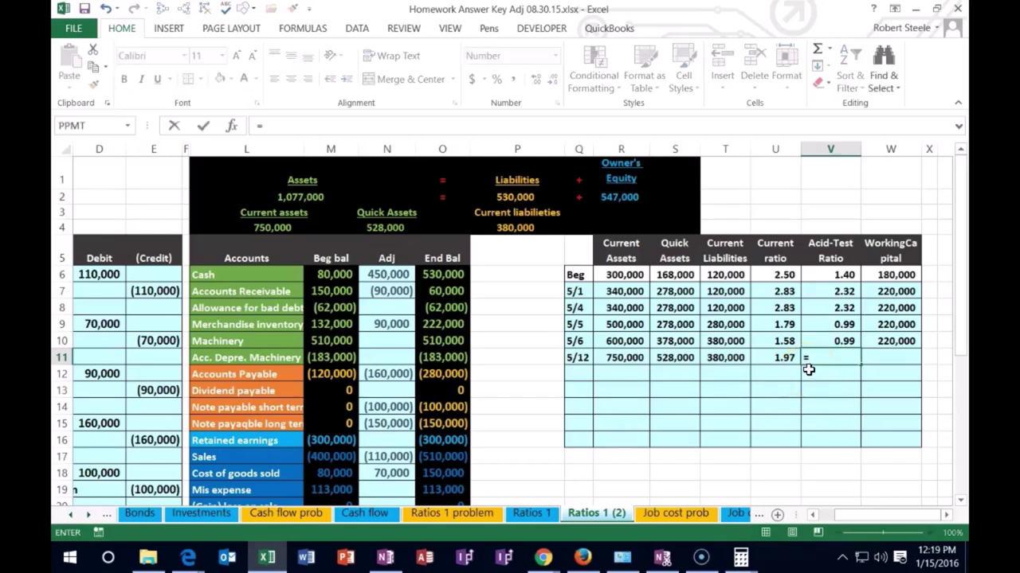
{"action": "left_click", "coordinate": [676, 360]}
{"action": "type", "text": "/"}
{"action": "left_click", "coordinate": [730, 359]}
{"action": "key", "text": "Return"}
{"action": "key", "text": "Right"}
{"action": "key", "text": "Up"}
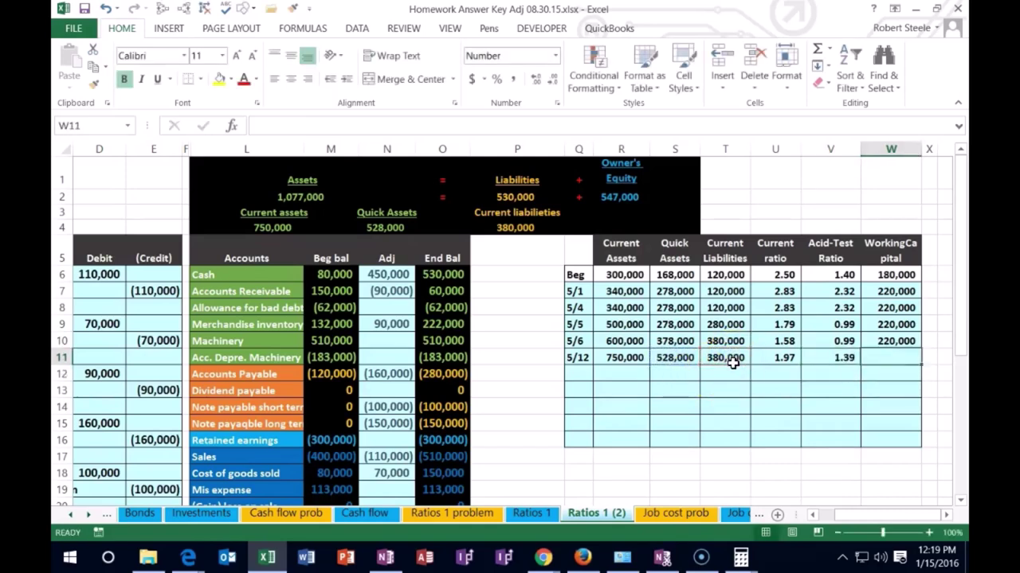